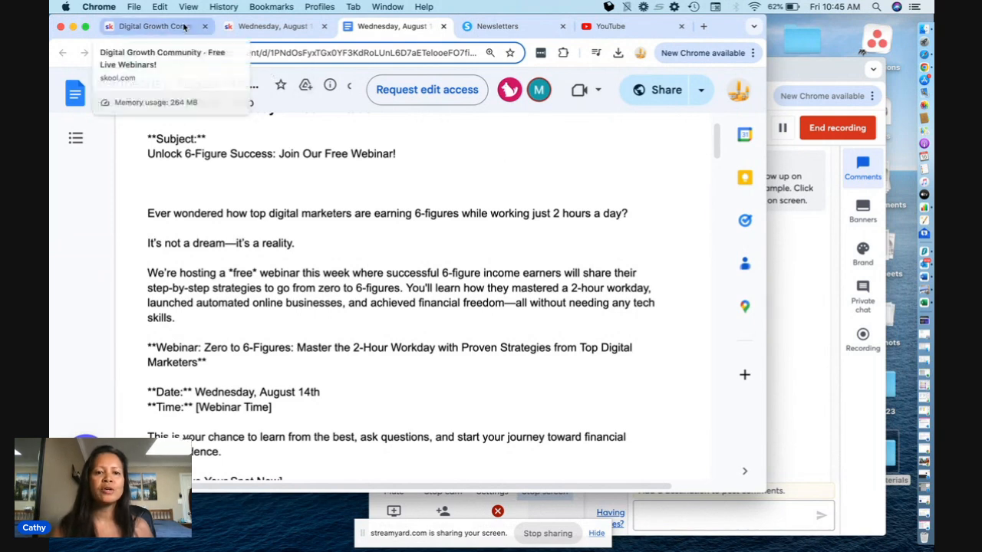
- In the Skool community, open the "Wednesday August 14th Replay - Is Available" post to read the replay instructions and close it
{"action": "left_click", "coordinate": [184, 28]}
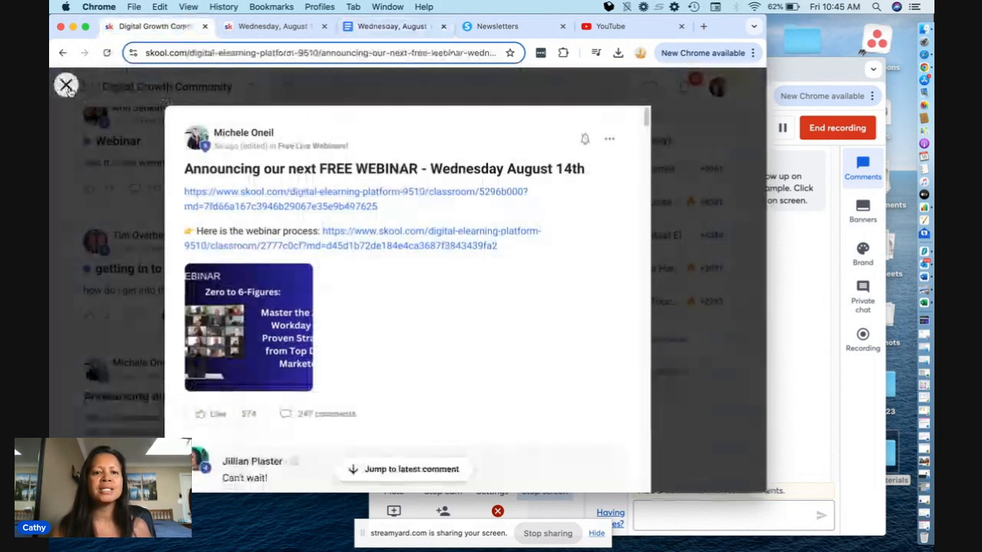
{"action": "key", "text": "Escape"}
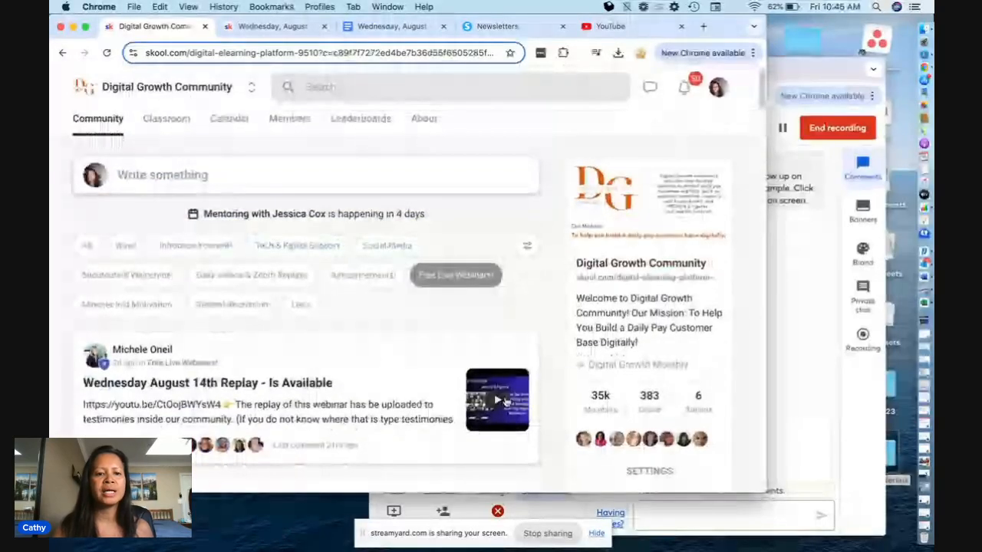
{"action": "left_click", "coordinate": [506, 400]}
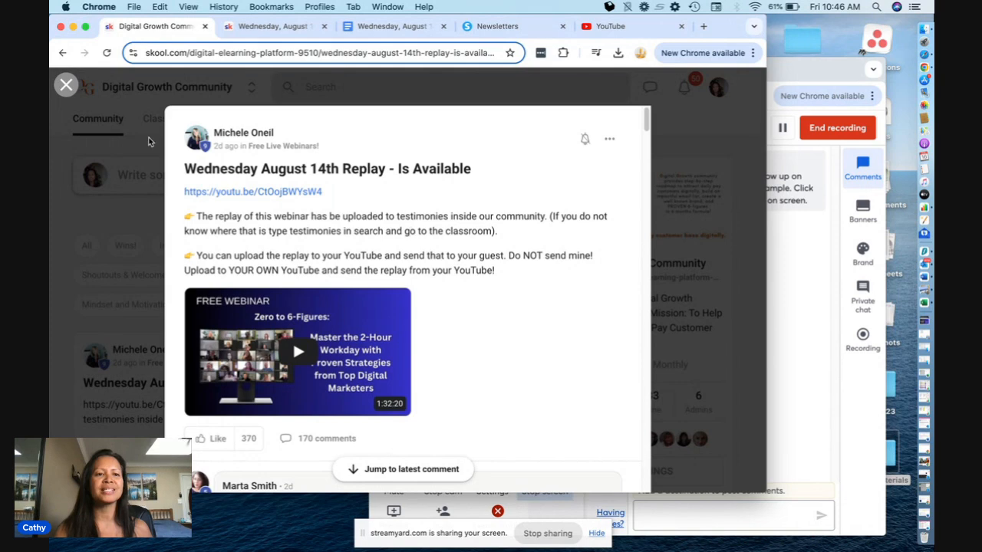
{"action": "left_click", "coordinate": [66, 85]}
- Search the Digital Growth Community for "testimonials" and show the matching Classroom content
{"action": "left_click", "coordinate": [307, 87]}
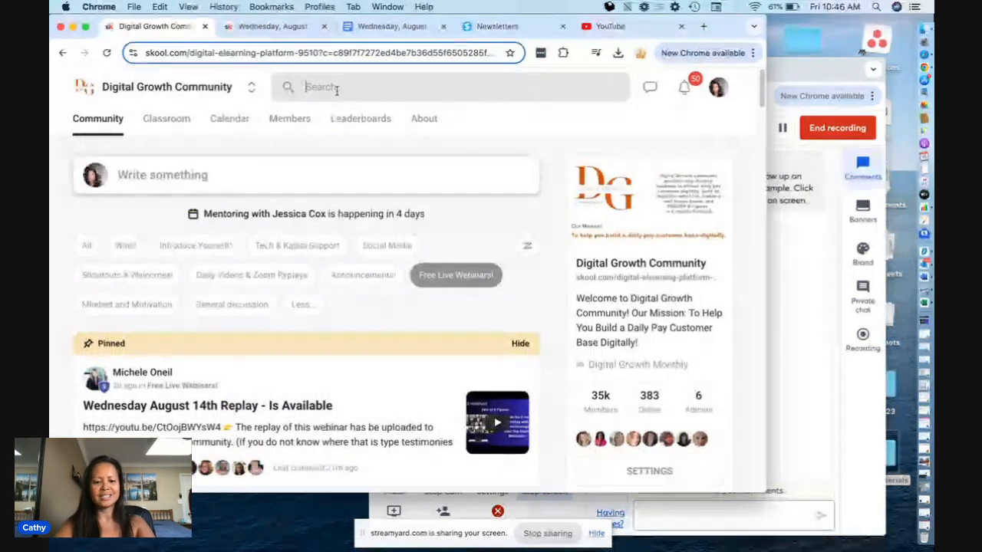
{"action": "type", "text": "testi"}
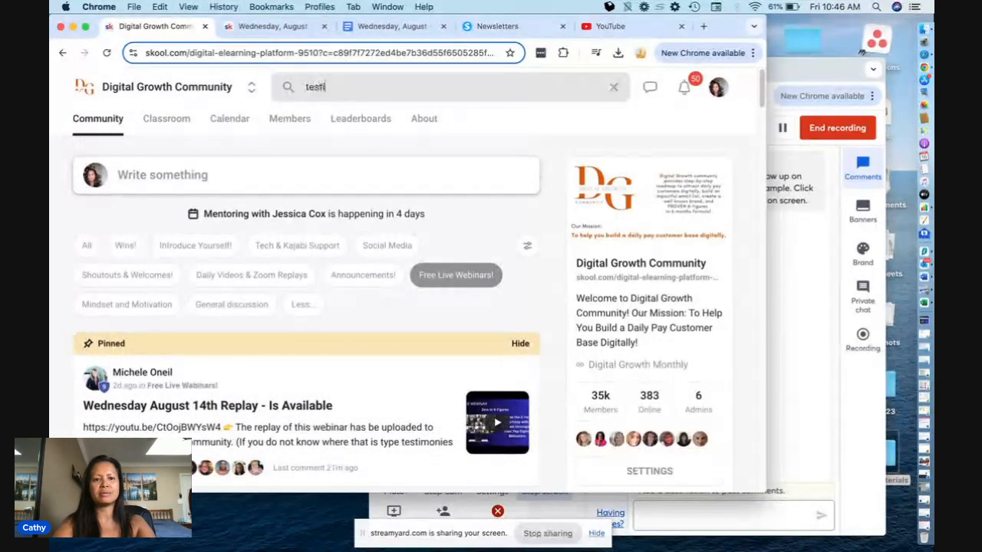
{"action": "type", "text": "monials"}
{"action": "key", "text": "Return"}
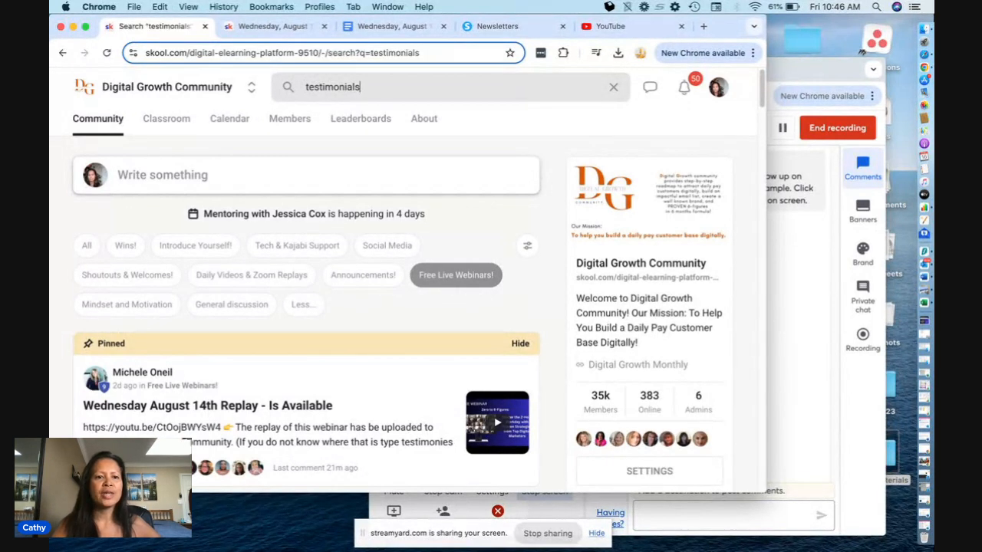
{"action": "left_click", "coordinate": [193, 124]}
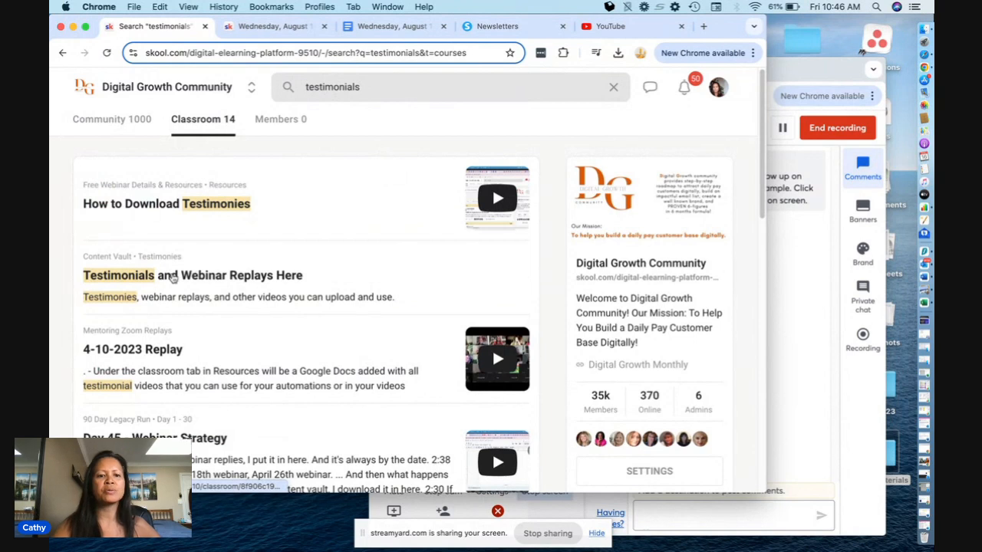
- Open the Testimonial Videos Drive folder through "Testimonials and Webinar Replays Here" and look through its webinar recordings
{"action": "left_click", "coordinate": [438, 262]}
{"action": "left_click", "coordinate": [381, 279]}
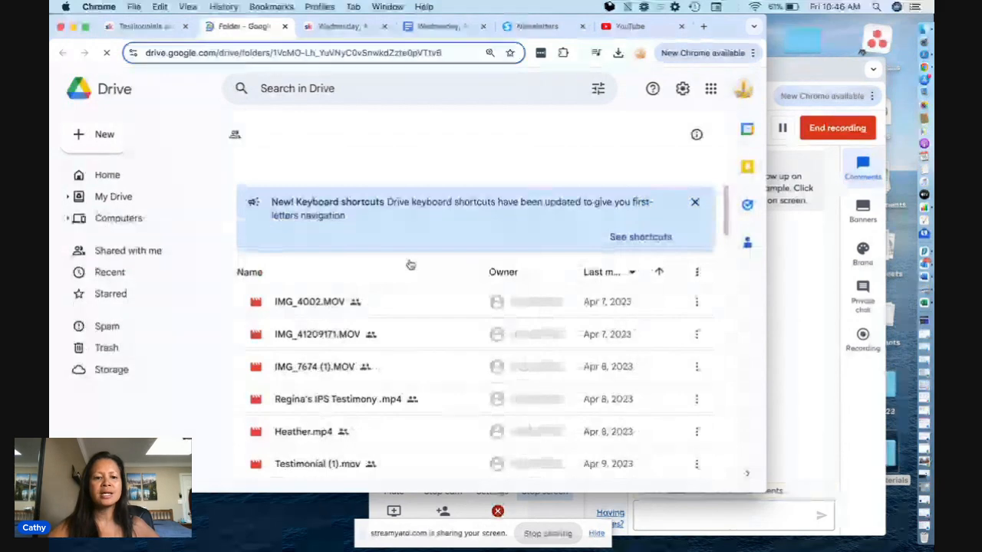
{"action": "scroll", "coordinate": [411, 265], "scroll_direction": "down", "scroll_amount": 10}
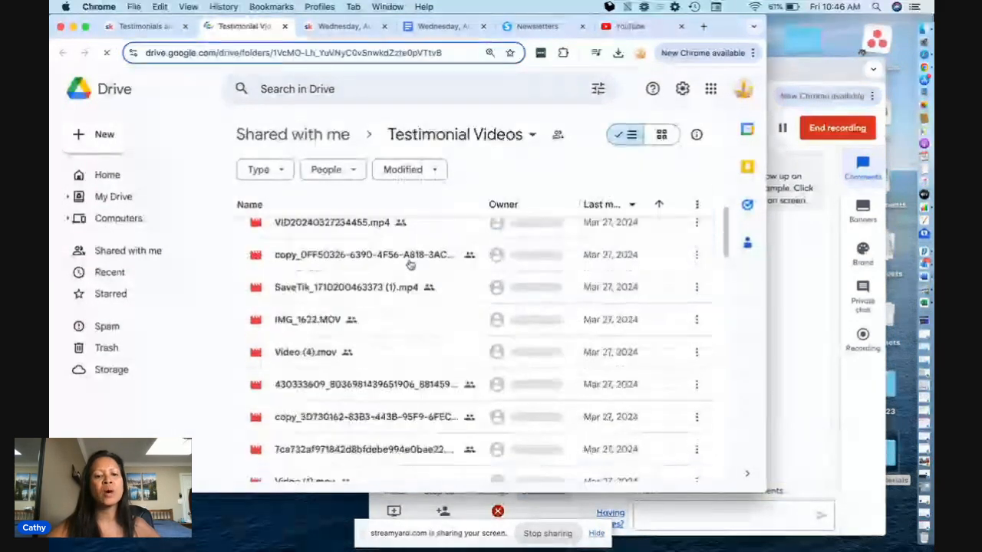
{"action": "scroll", "coordinate": [410, 265], "scroll_direction": "down", "scroll_amount": 5}
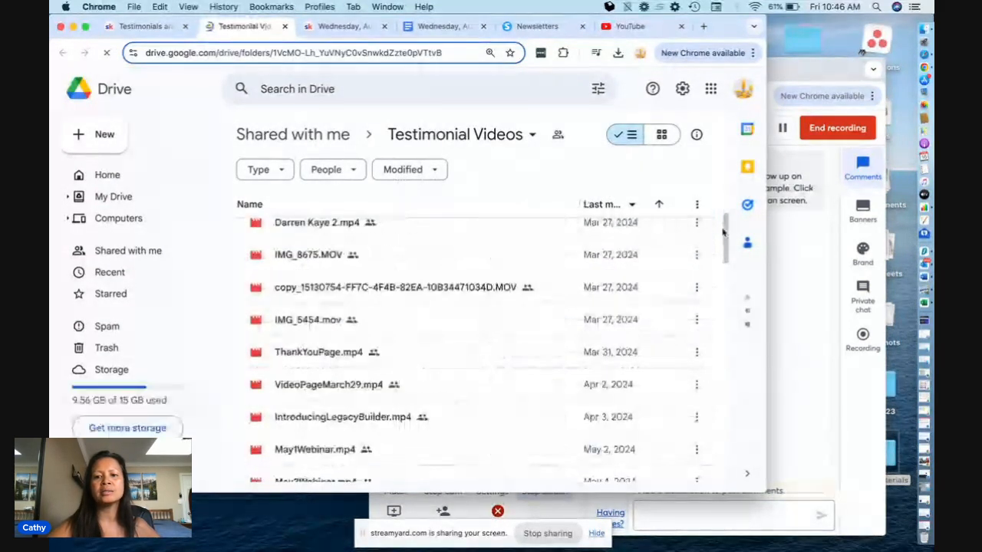
{"action": "scroll", "coordinate": [495, 403], "scroll_direction": "down", "scroll_amount": 5}
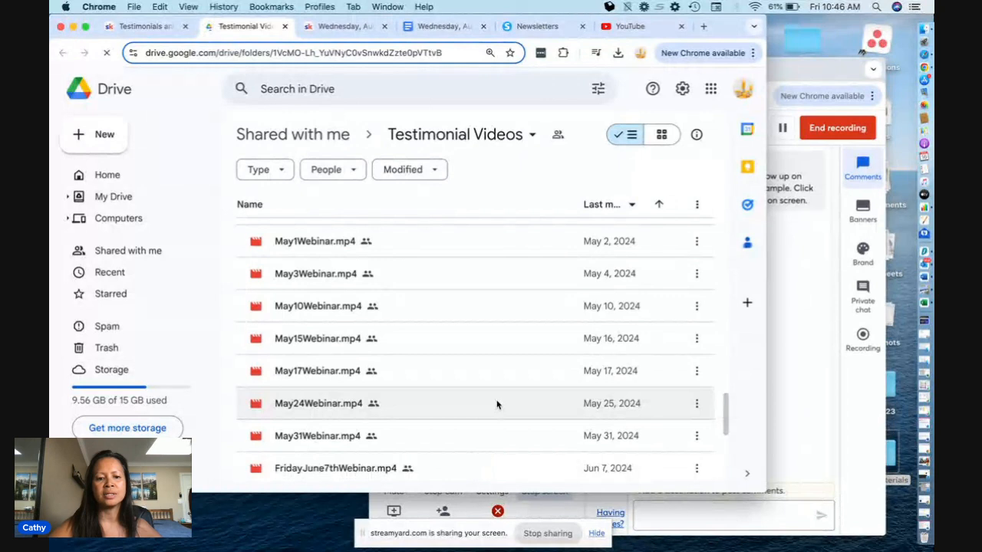
{"action": "scroll", "coordinate": [496, 404], "scroll_direction": "down", "scroll_amount": 5}
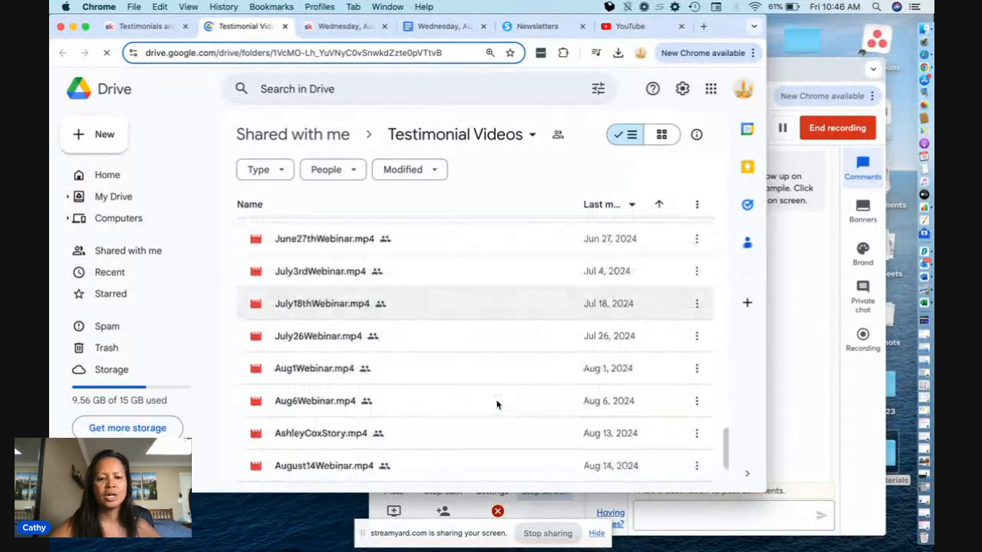
{"action": "scroll", "coordinate": [421, 427], "scroll_direction": "up", "scroll_amount": 20}
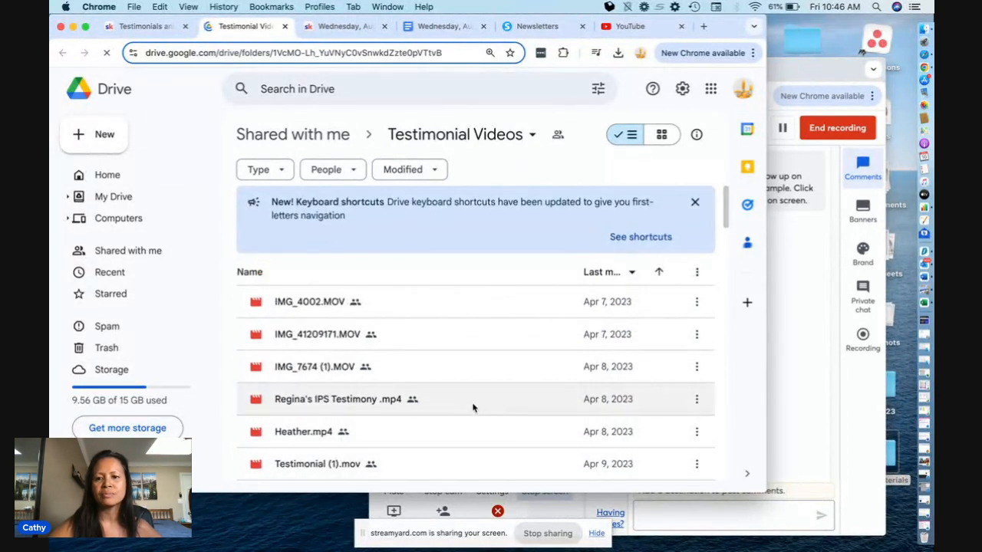
- Try to download August14Webinar.mp4 from the shared Testimonial Videos folder
{"action": "left_click", "coordinate": [610, 278]}
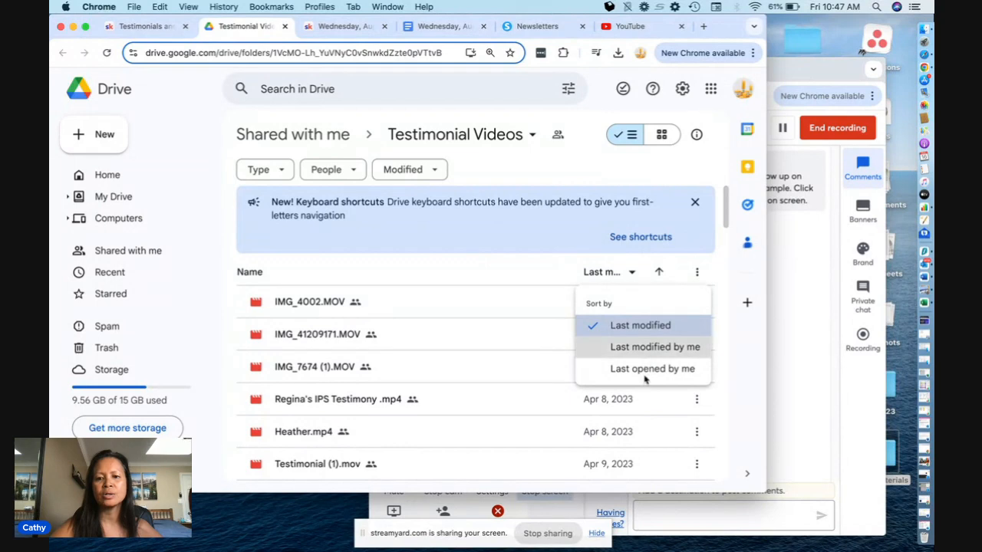
{"action": "scroll", "coordinate": [721, 246], "scroll_direction": "down", "scroll_amount": 10}
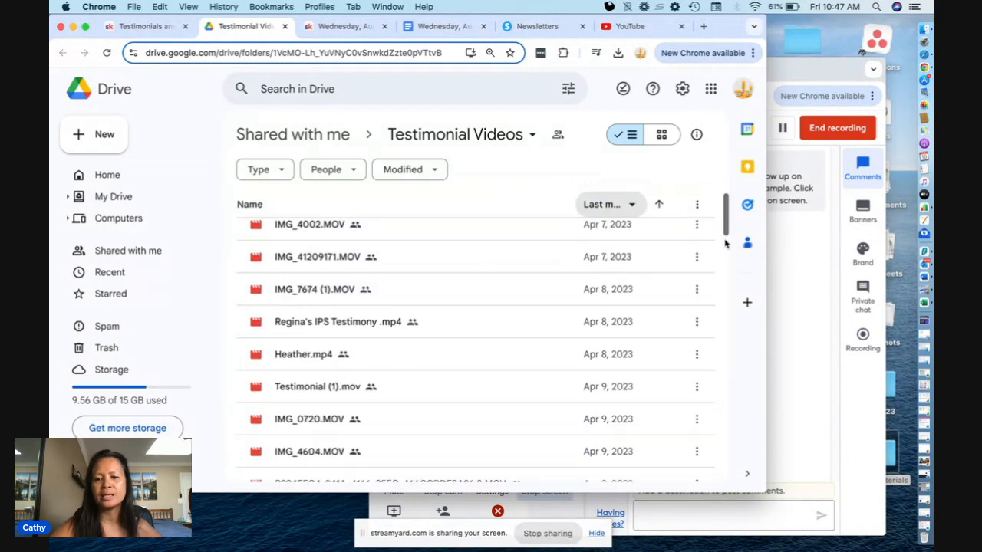
{"action": "scroll", "coordinate": [720, 379], "scroll_direction": "down", "scroll_amount": 10}
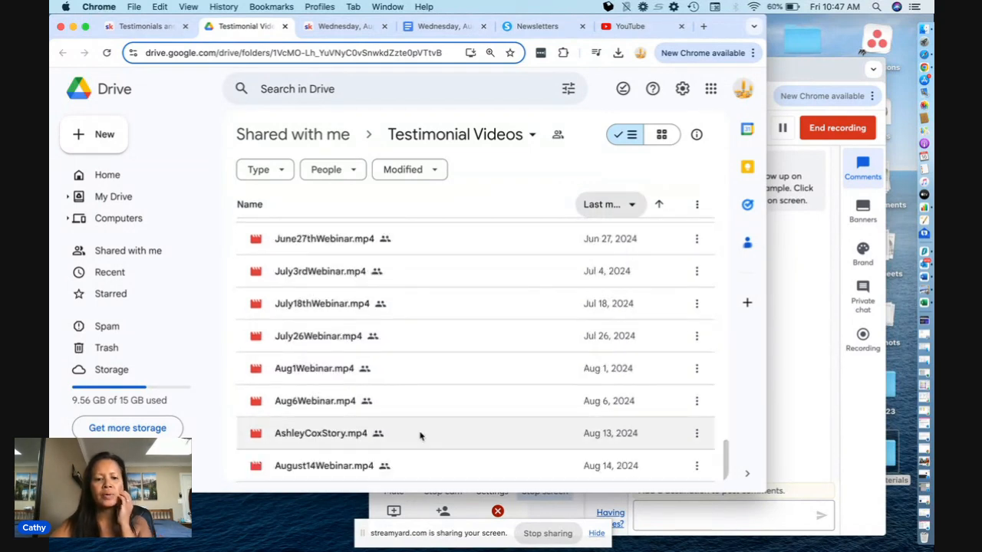
{"action": "left_click", "coordinate": [697, 468]}
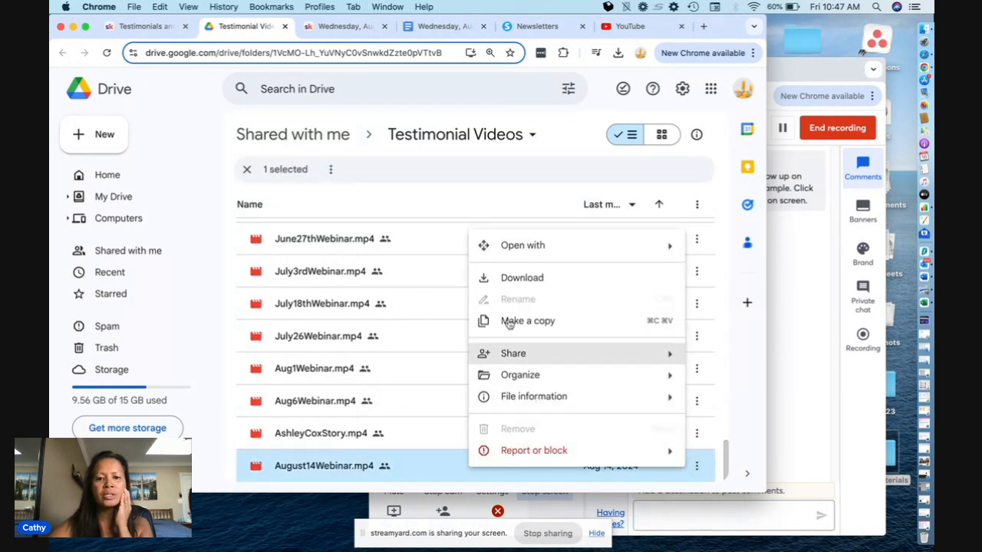
{"action": "left_click", "coordinate": [538, 277]}
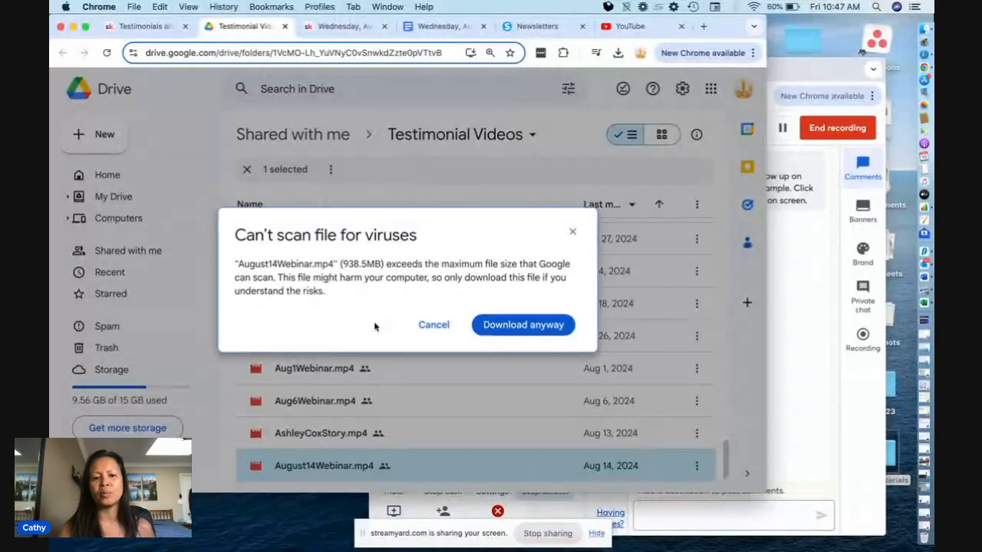
{"action": "left_click", "coordinate": [434, 325]}
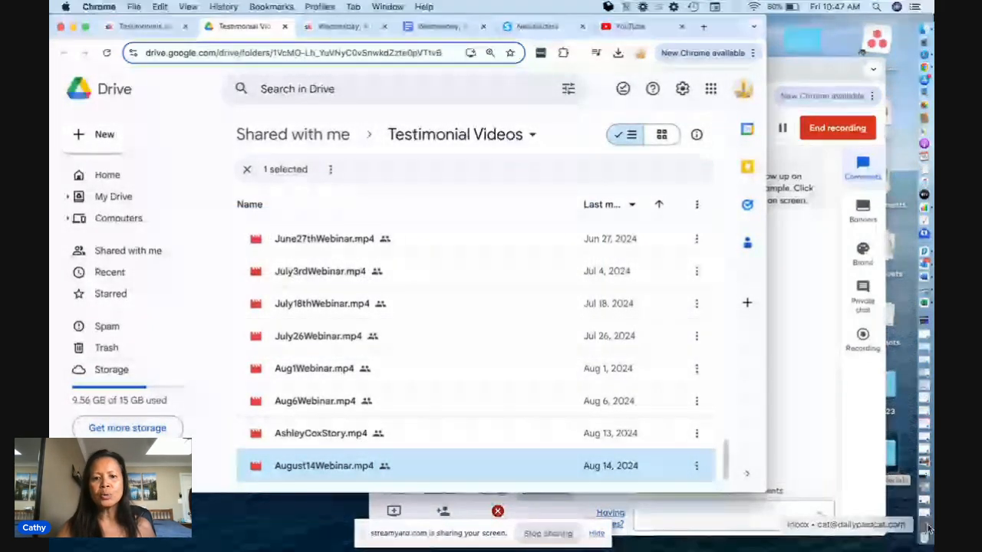
- Open the Legacy Materials folder on the desktop and preview the August 14 webinar picture and August14Webinar.mp4
{"action": "left_click", "coordinate": [926, 528]}
{"action": "left_click", "coordinate": [293, 38]}
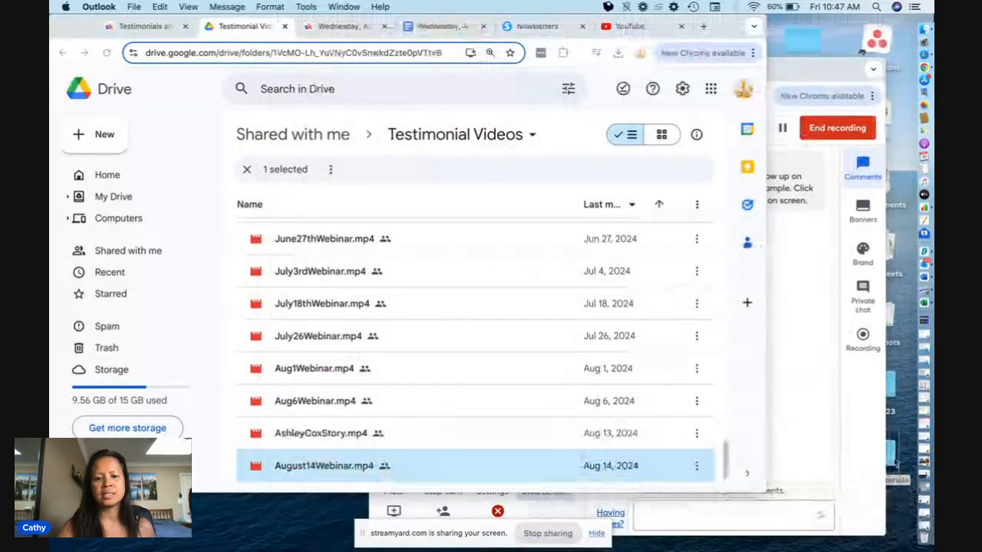
{"action": "left_click", "coordinate": [896, 463]}
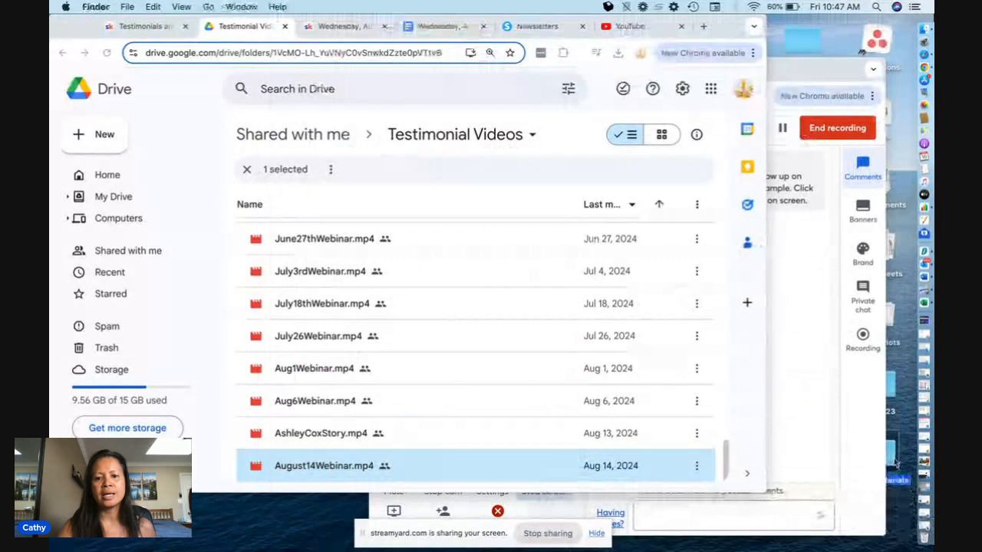
{"action": "double_click", "coordinate": [896, 463]}
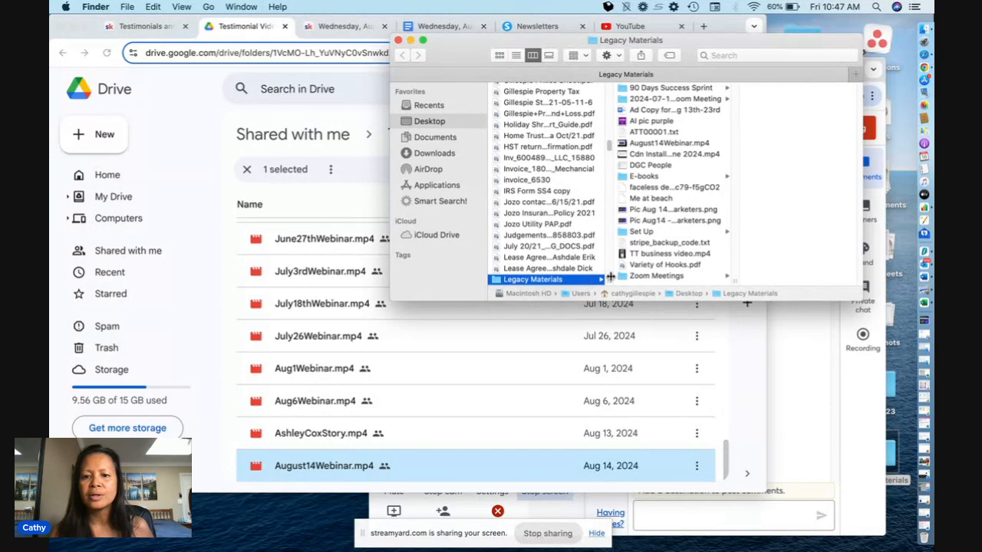
{"action": "left_click", "coordinate": [661, 220]}
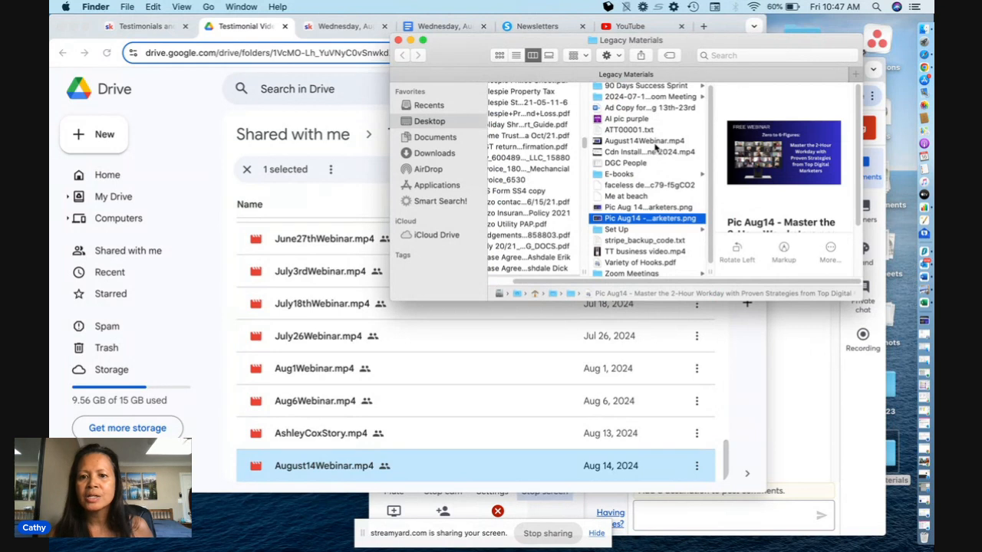
{"action": "left_click", "coordinate": [655, 142]}
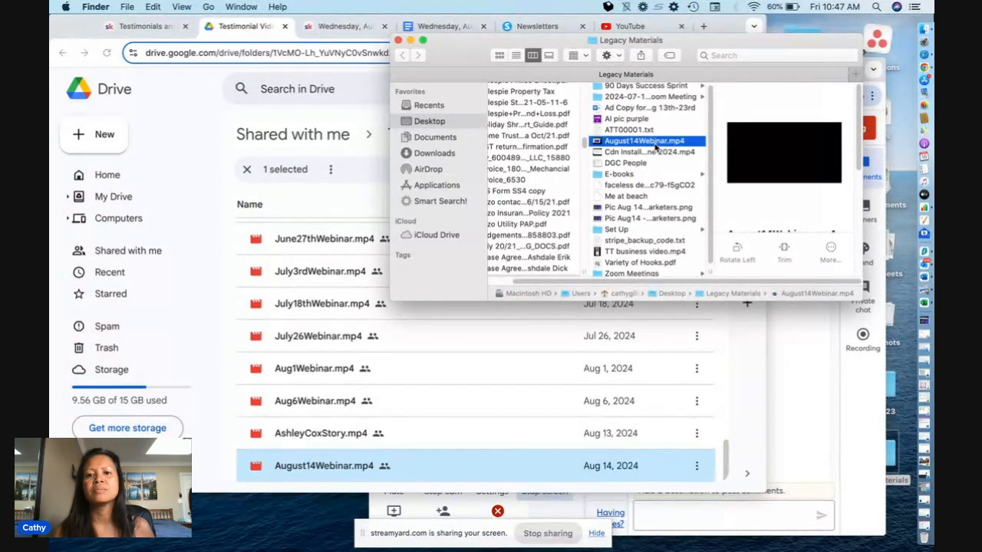
- Play August14Webinar.mp4 in QuickTime Player, skip to about 36 minutes in, and close the video and the Finder window
{"action": "double_click", "coordinate": [656, 146]}
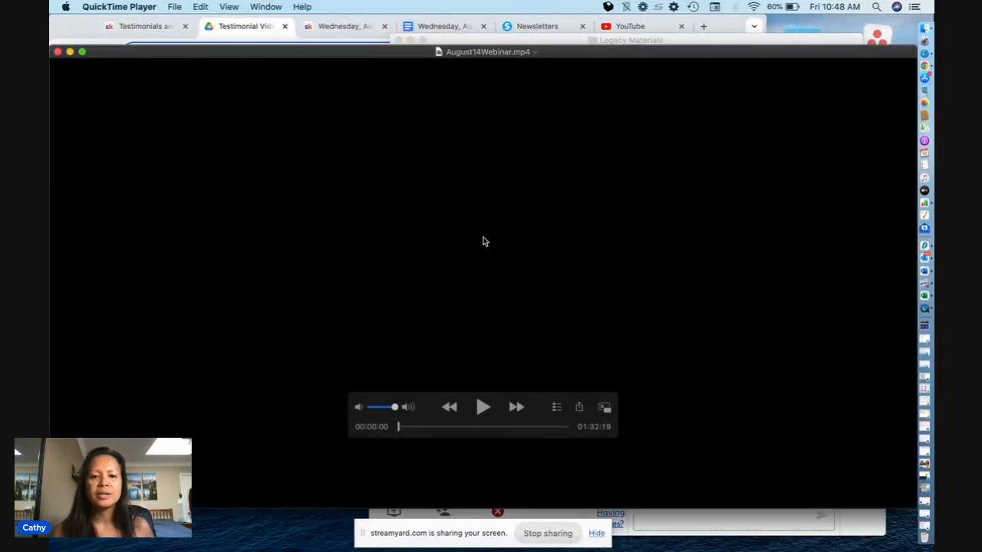
{"action": "left_click", "coordinate": [483, 407]}
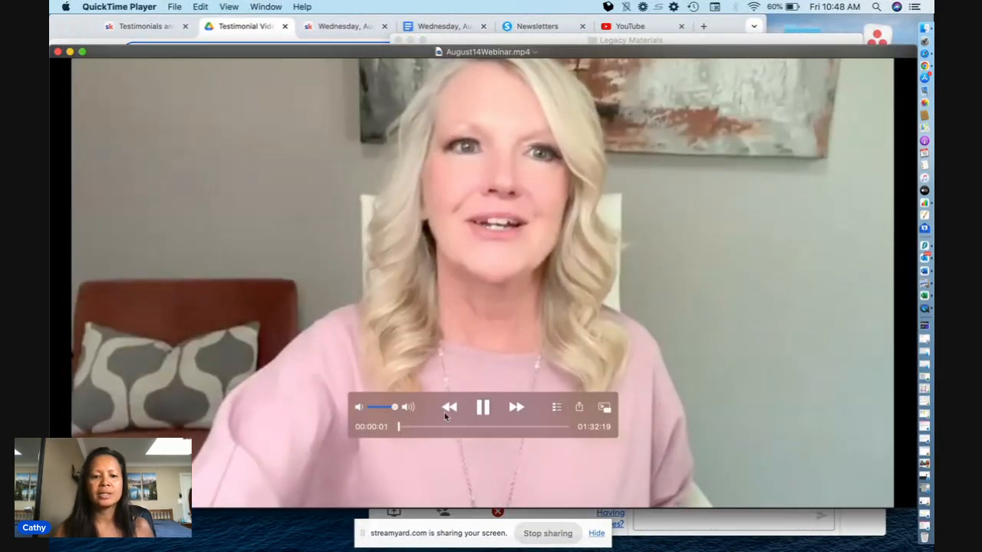
{"action": "left_click", "coordinate": [425, 428]}
{"action": "left_click", "coordinate": [466, 428]}
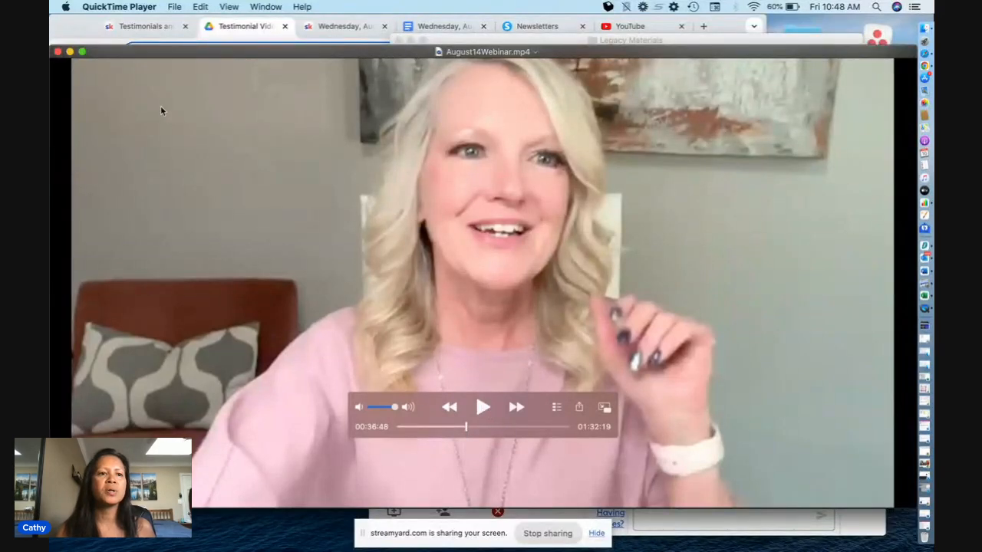
{"action": "left_click", "coordinate": [58, 52]}
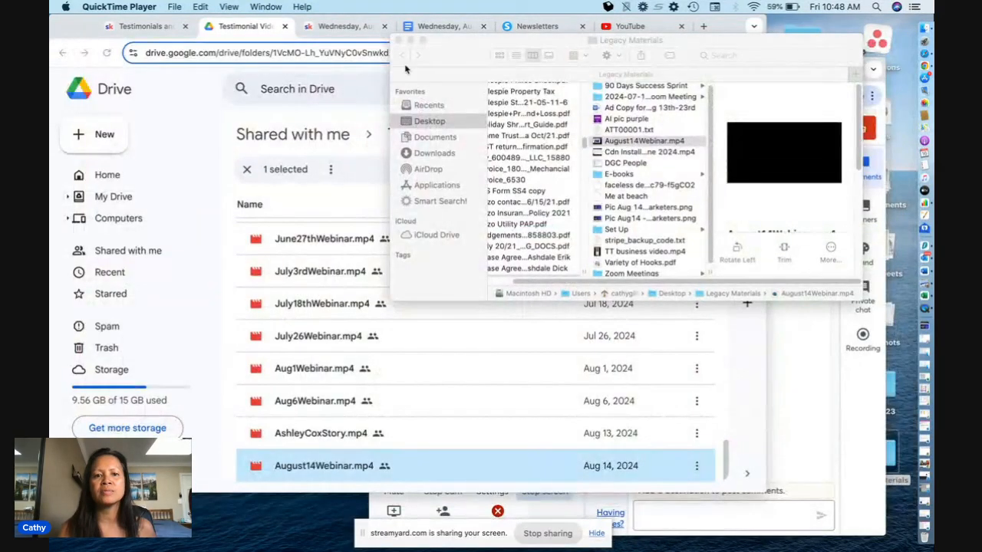
{"action": "left_click", "coordinate": [398, 40]}
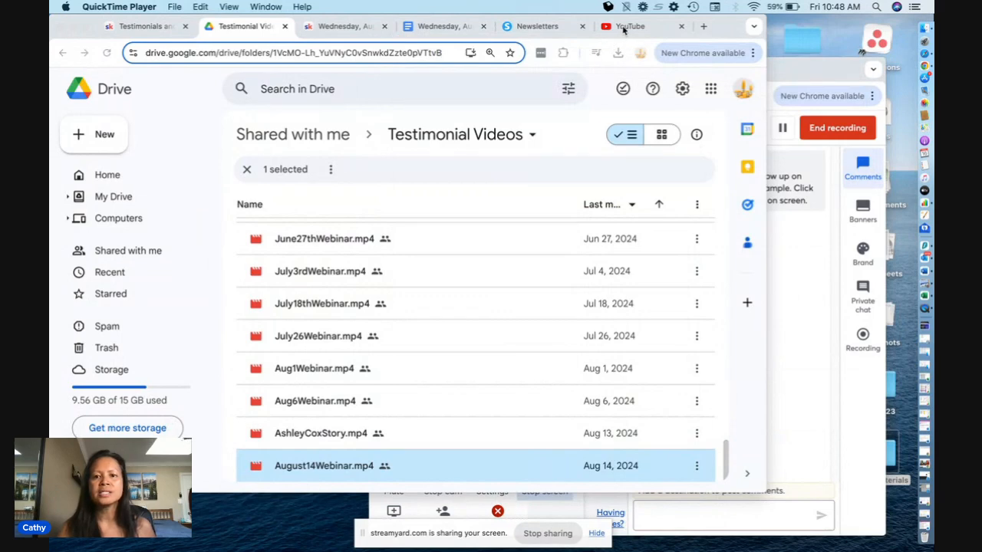
- Switch to YouTube and start a new video upload
{"action": "left_click", "coordinate": [624, 29]}
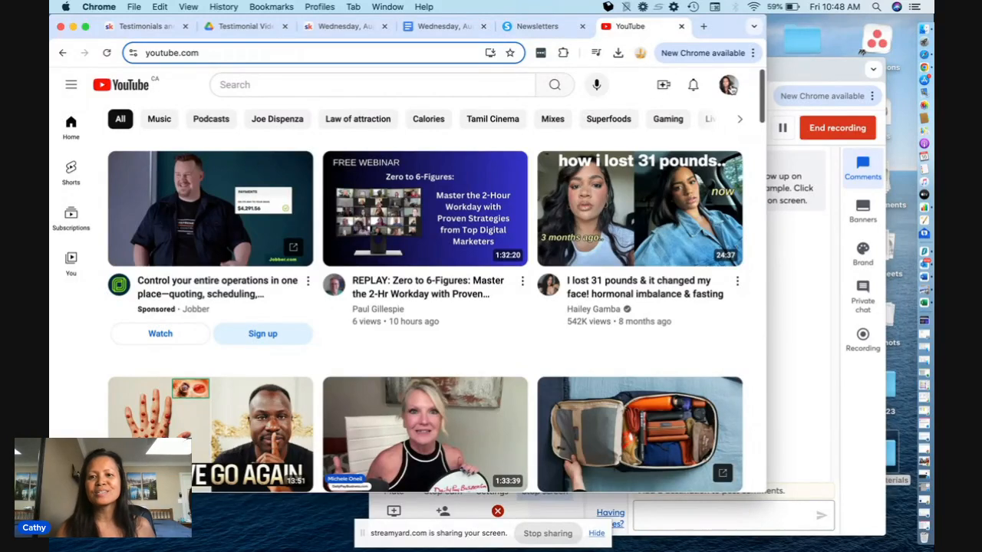
{"action": "left_click", "coordinate": [664, 85]}
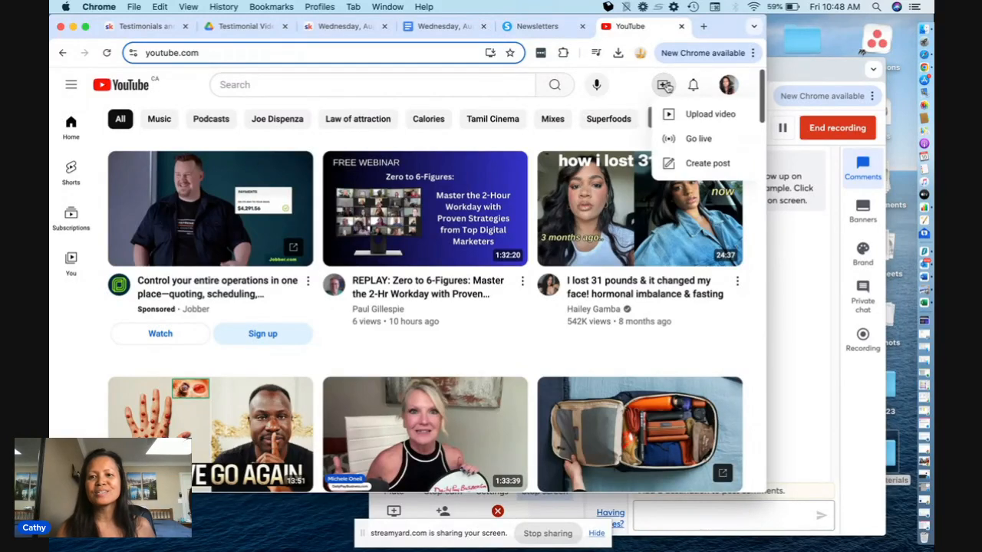
{"action": "left_click", "coordinate": [686, 114]}
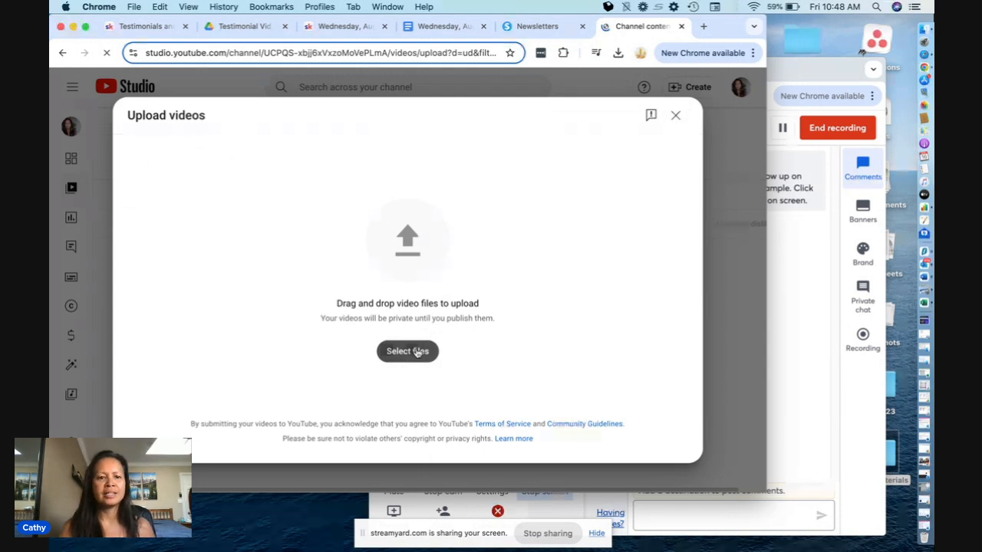
- Upload August14Webinar.mp4 from the Legacy Materials folder and replace its title with "REPLAY:"
{"action": "left_click", "coordinate": [418, 353]}
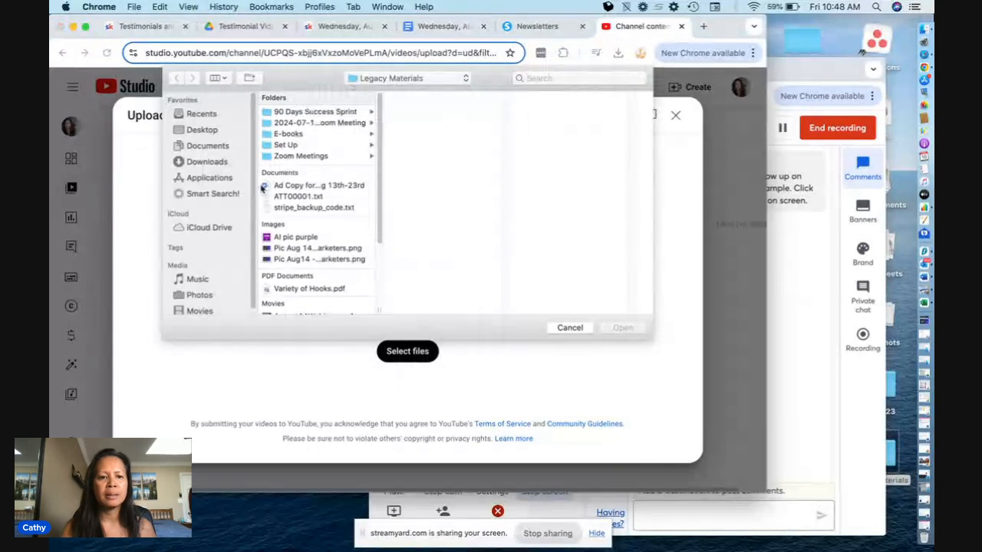
{"action": "scroll", "coordinate": [299, 264], "scroll_direction": "down", "scroll_amount": 3}
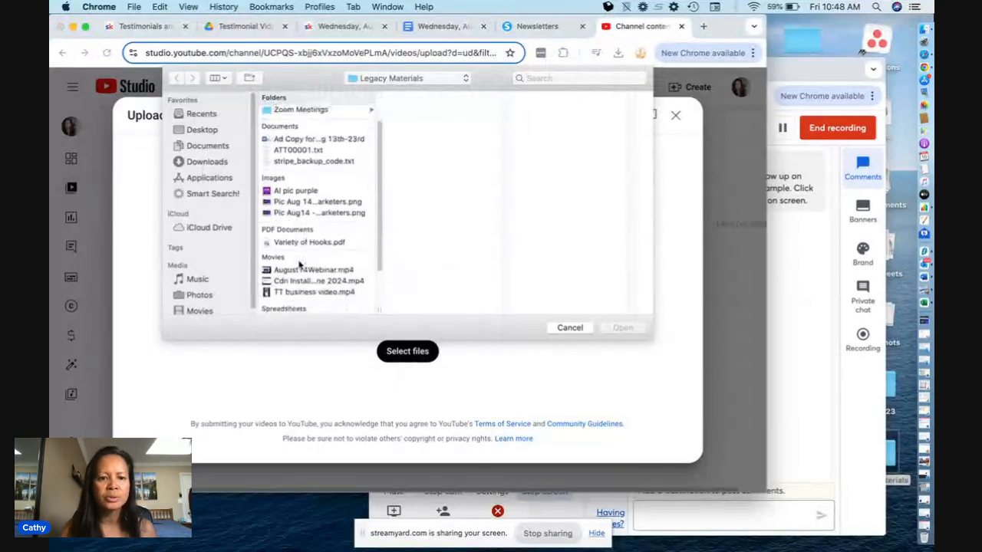
{"action": "left_click", "coordinate": [307, 270]}
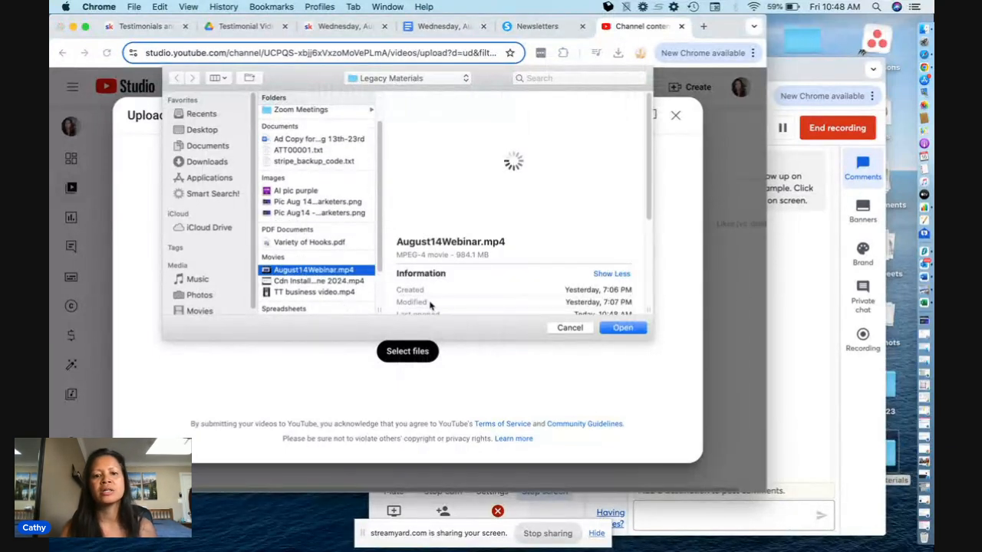
{"action": "left_click", "coordinate": [616, 330]}
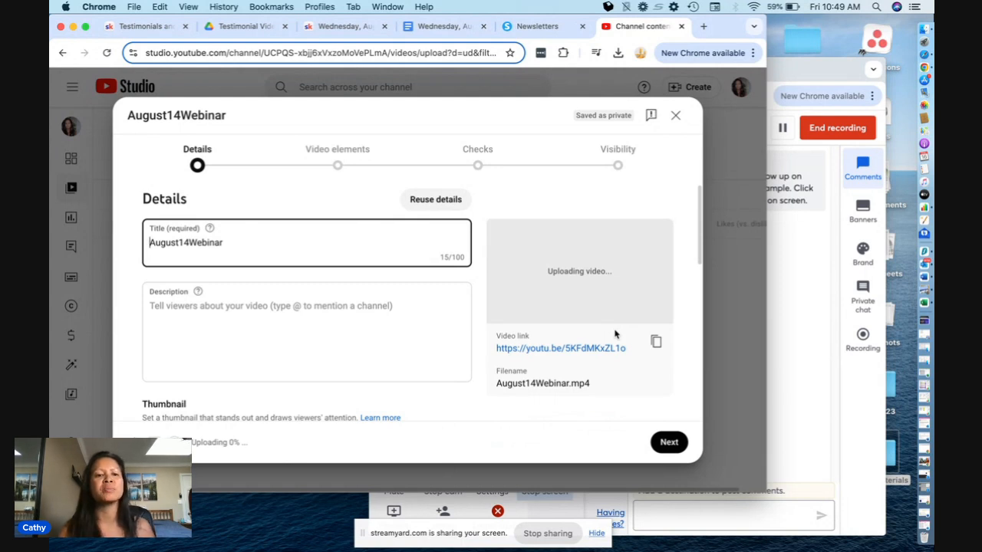
{"action": "left_click_drag", "start_coordinate": [235, 239], "coordinate": [146, 244]}
{"action": "type", "text": "REPLAY:"}
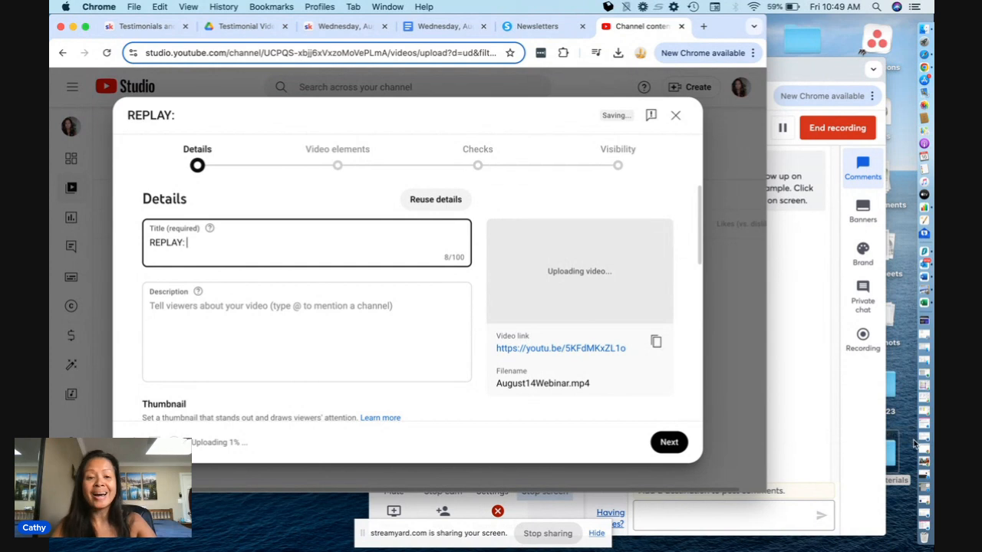
- Open YouTube in a new tab and search for the webinar host's channel name
{"action": "left_click", "coordinate": [704, 26]}
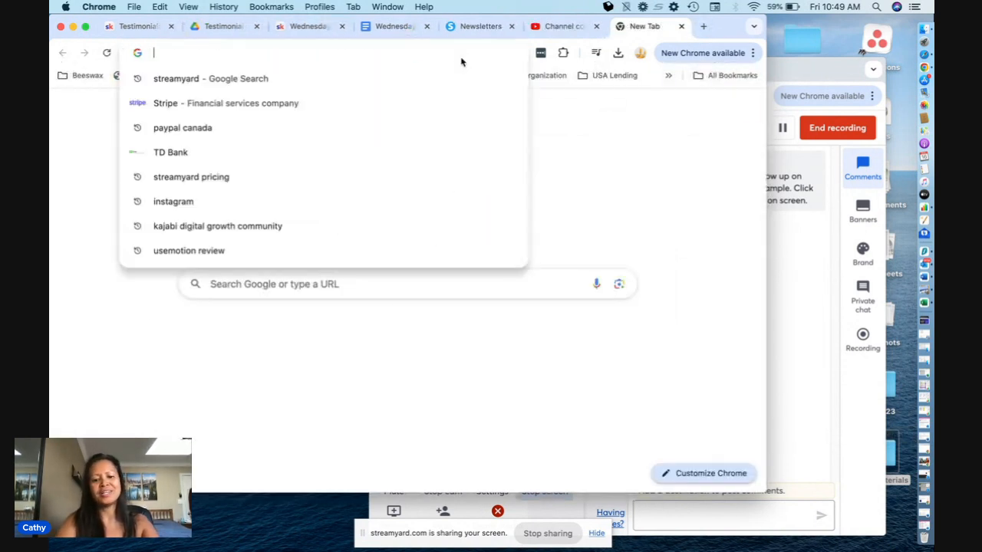
{"action": "type", "text": "yo"}
{"action": "key", "text": "Return"}
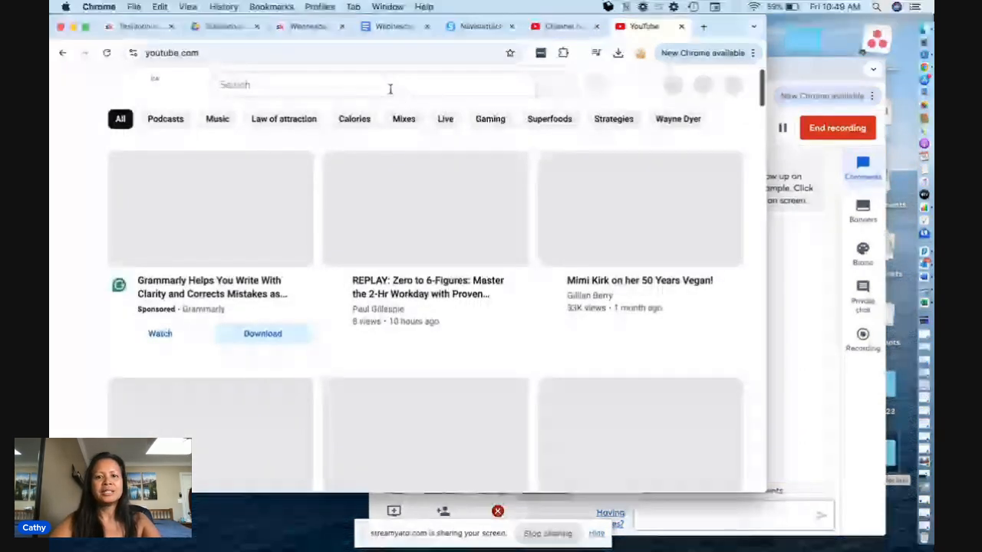
{"action": "left_click", "coordinate": [389, 86]}
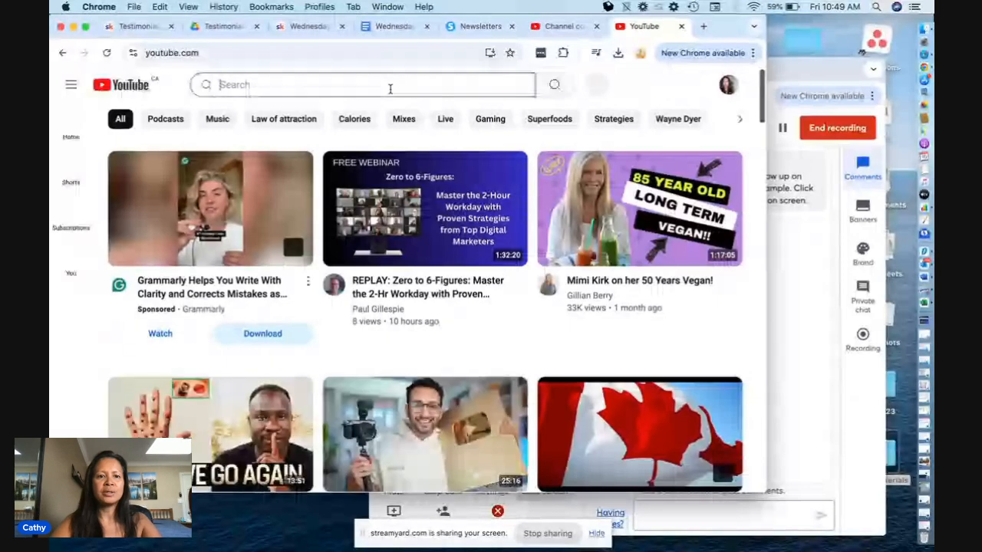
{"action": "type", "text": "mich"}
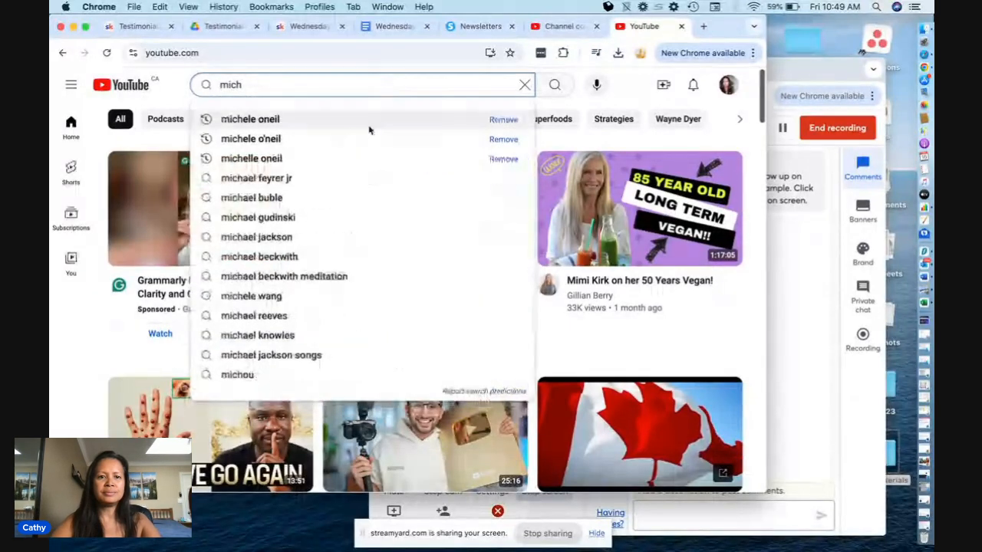
{"action": "left_click", "coordinate": [364, 125]}
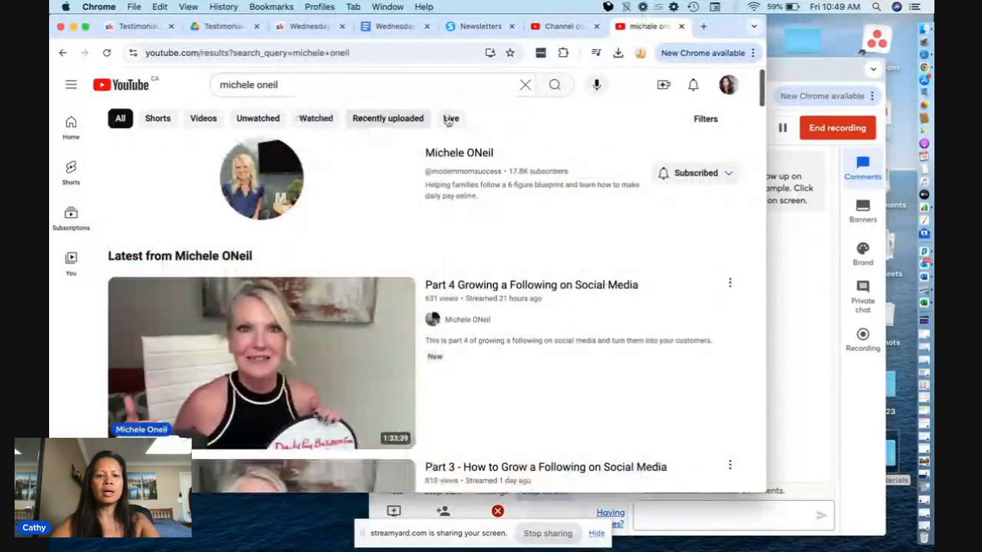
- Filter the YouTube search results to recently uploaded videos
{"action": "left_click", "coordinate": [452, 120]}
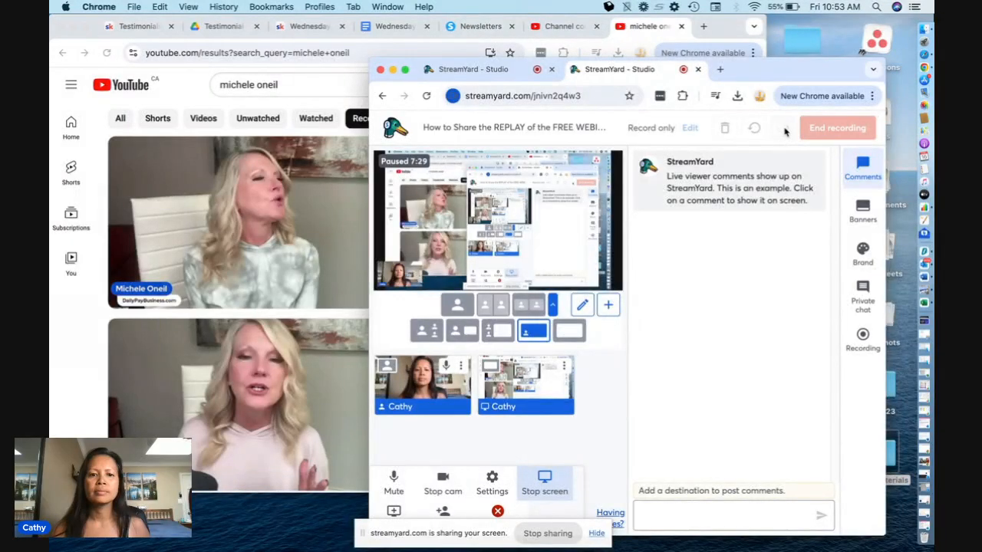
{"action": "left_click", "coordinate": [783, 129]}
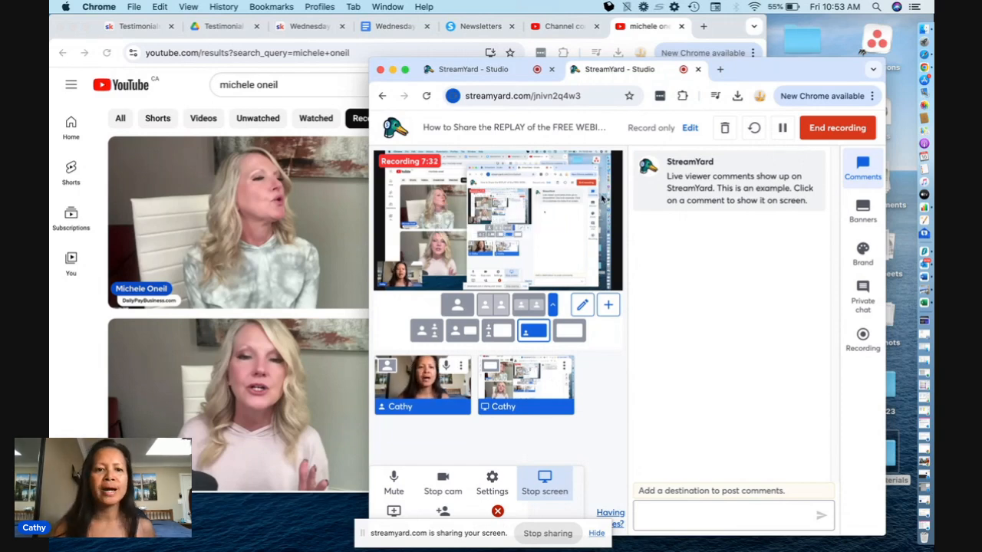
{"action": "left_click", "coordinate": [203, 98]}
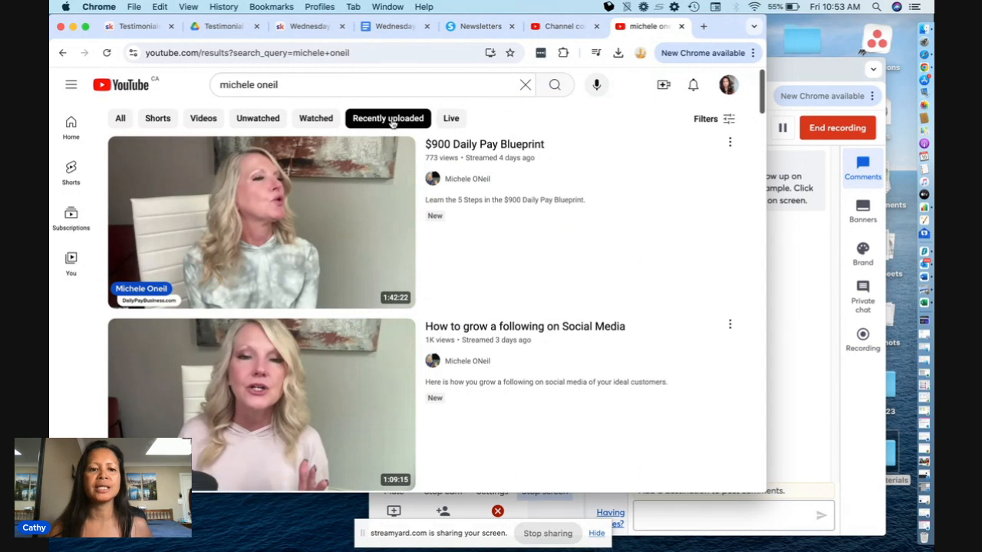
- Find the host's streamed "Zero to 6-Figures: Master the 2-Hour Workday" webinar video in the results, open it, and pause playback
{"action": "scroll", "coordinate": [519, 280], "scroll_direction": "down", "scroll_amount": 6}
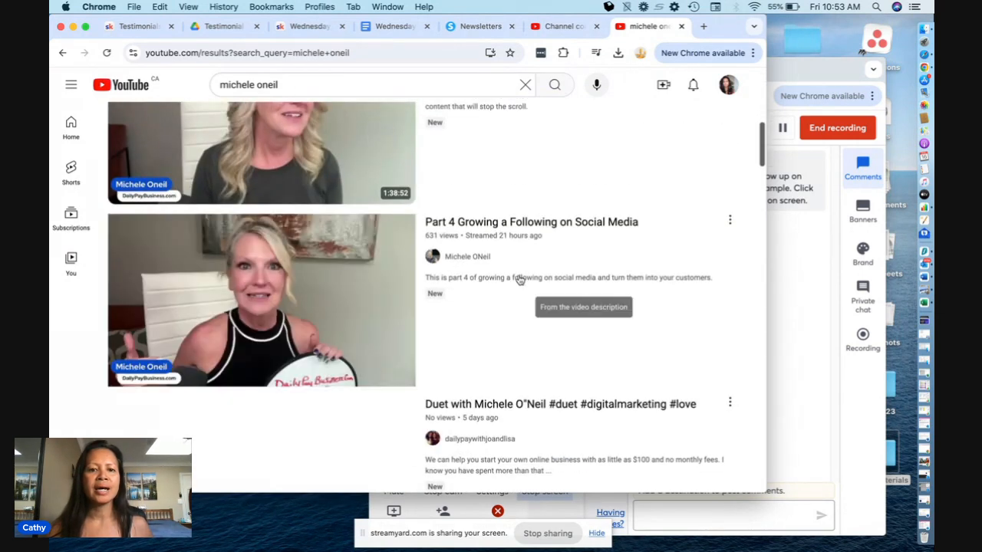
{"action": "scroll", "coordinate": [520, 280], "scroll_direction": "down", "scroll_amount": 3}
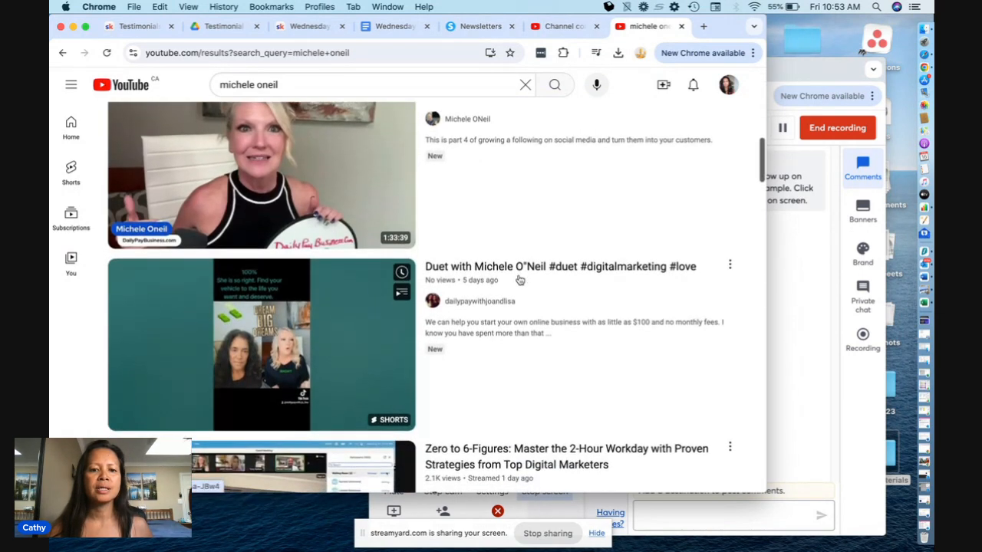
{"action": "scroll", "coordinate": [520, 280], "scroll_direction": "up", "scroll_amount": 5}
{"action": "scroll", "coordinate": [519, 283], "scroll_direction": "up", "scroll_amount": 8}
{"action": "scroll", "coordinate": [520, 283], "scroll_direction": "up", "scroll_amount": 1}
{"action": "scroll", "coordinate": [519, 283], "scroll_direction": "down", "scroll_amount": 5}
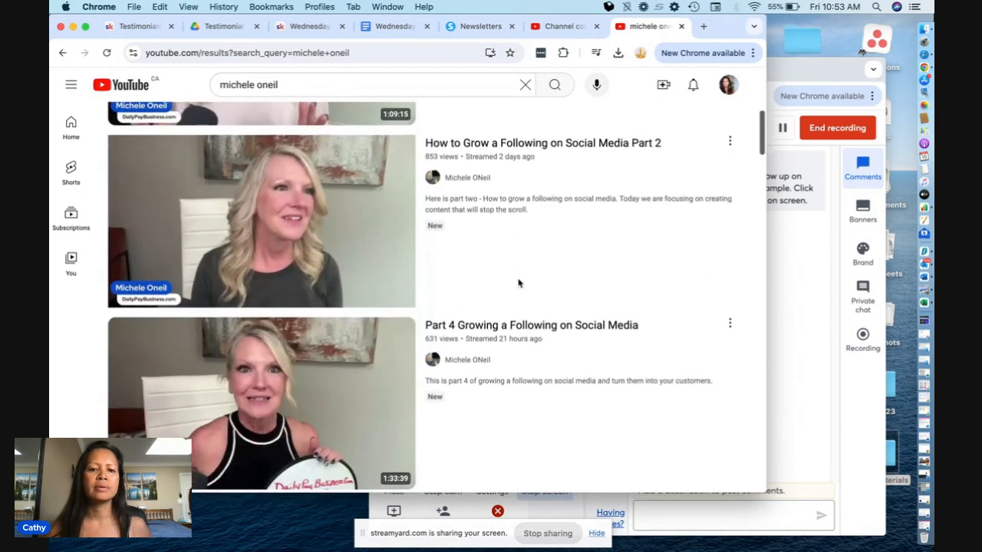
{"action": "scroll", "coordinate": [518, 283], "scroll_direction": "down", "scroll_amount": 1}
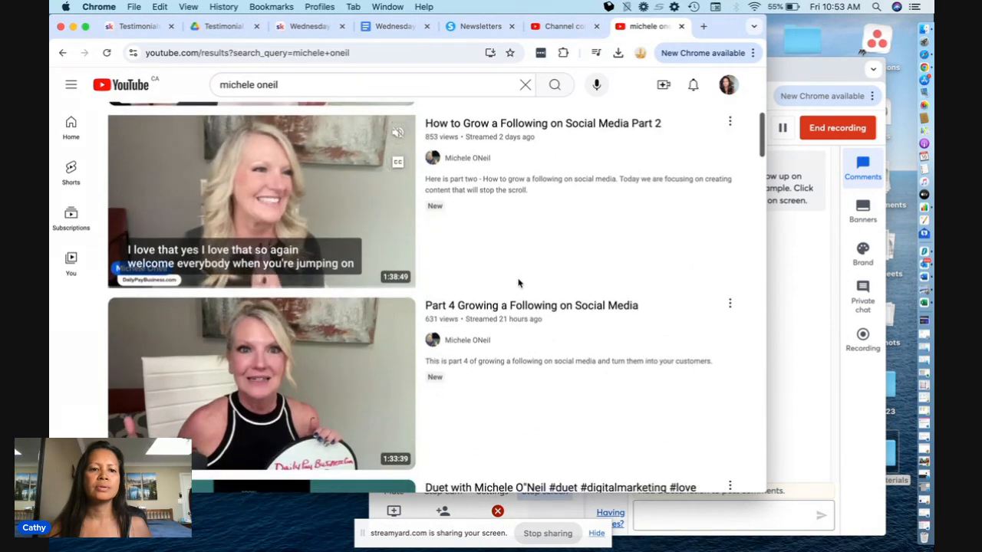
{"action": "scroll", "coordinate": [518, 284], "scroll_direction": "down", "scroll_amount": 4}
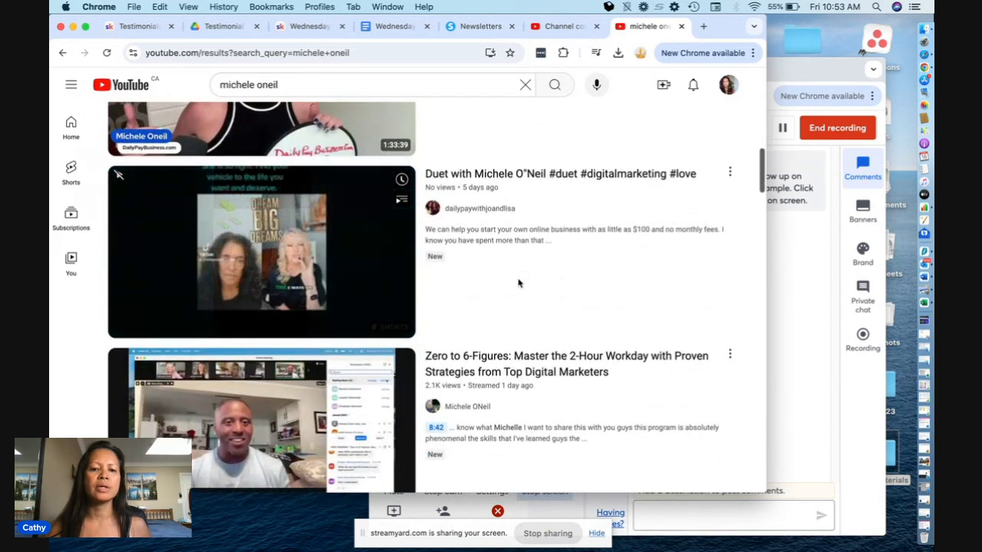
{"action": "scroll", "coordinate": [518, 283], "scroll_direction": "down", "scroll_amount": 1}
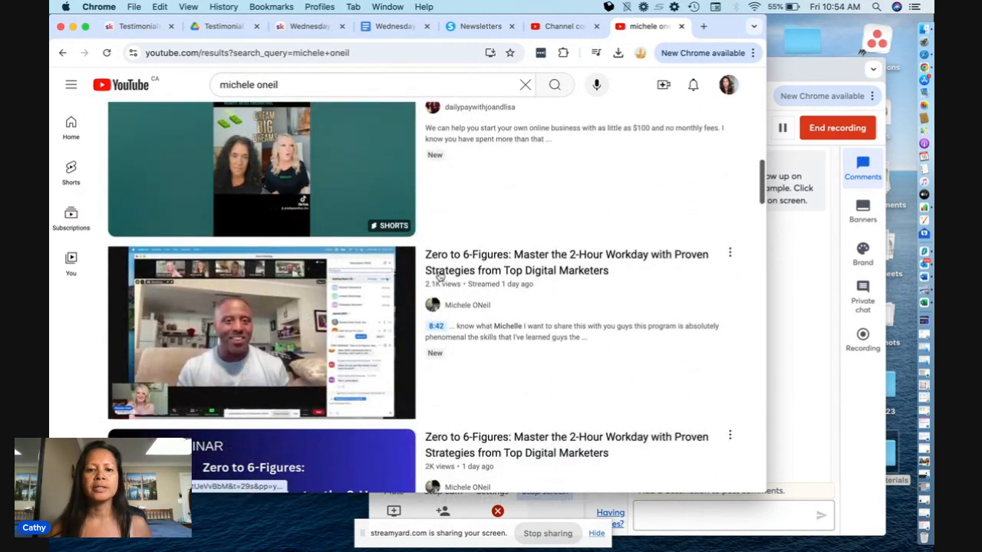
{"action": "left_click", "coordinate": [333, 290]}
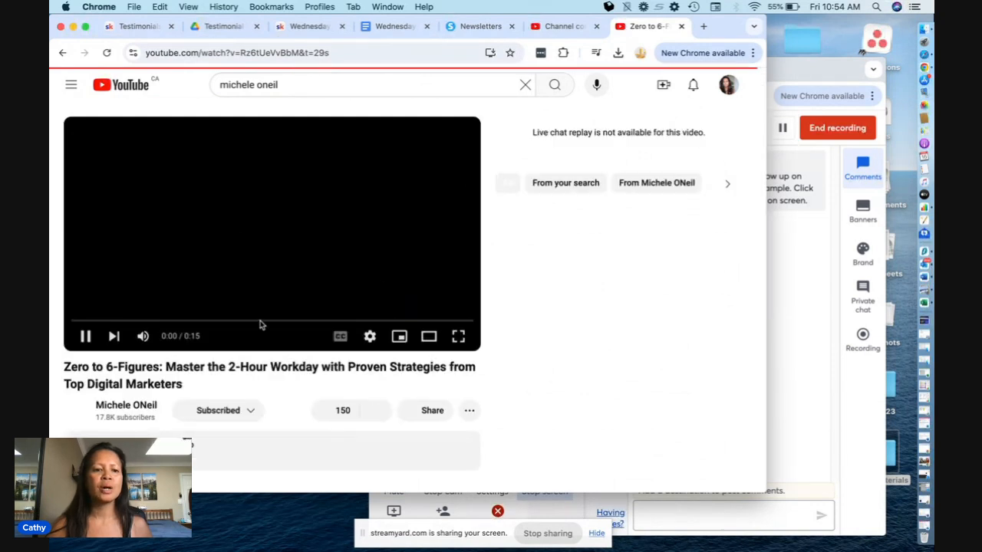
{"action": "left_click", "coordinate": [86, 337]}
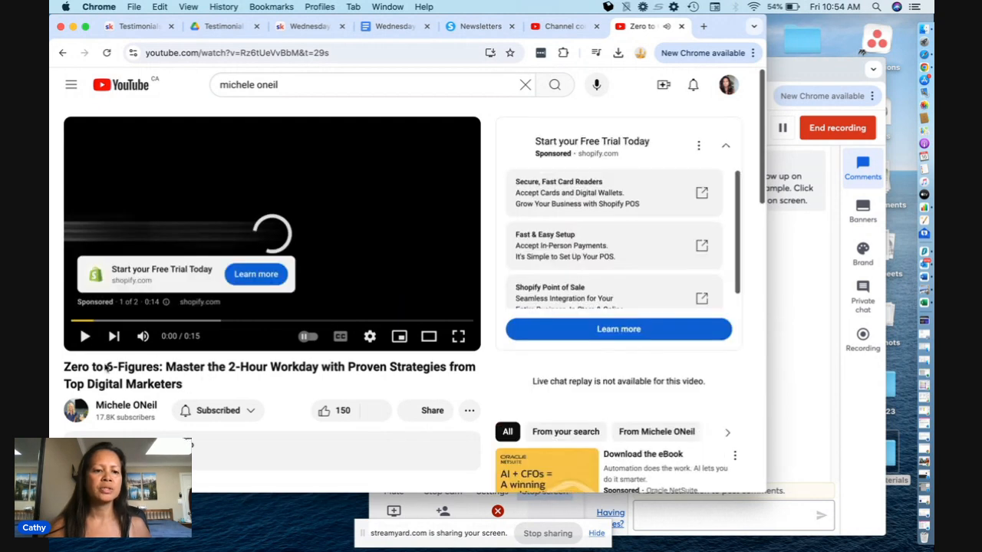
- Copy the webinar video's full title into the upload's title after "REPLAY:" and shorten "2-Hour" to "2-Hr"
{"action": "triple_click", "coordinate": [66, 367]}
{"action": "key", "text": "super+c"}
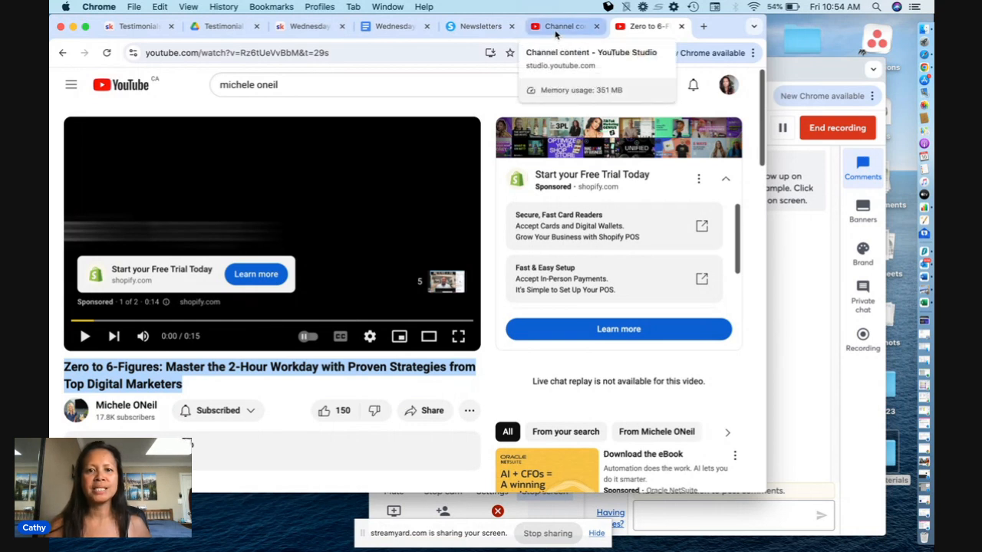
{"action": "left_click", "coordinate": [556, 29]}
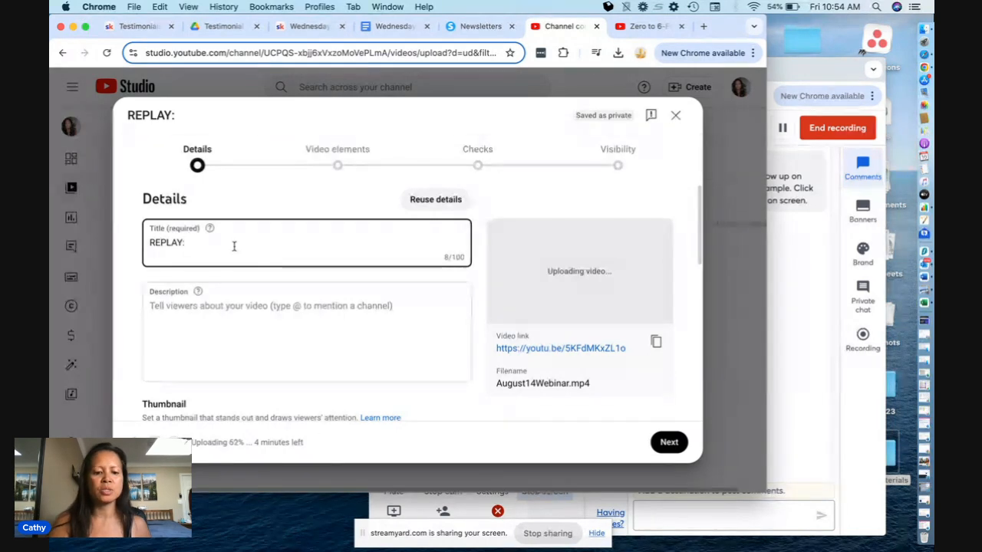
{"action": "key", "text": "super+v"}
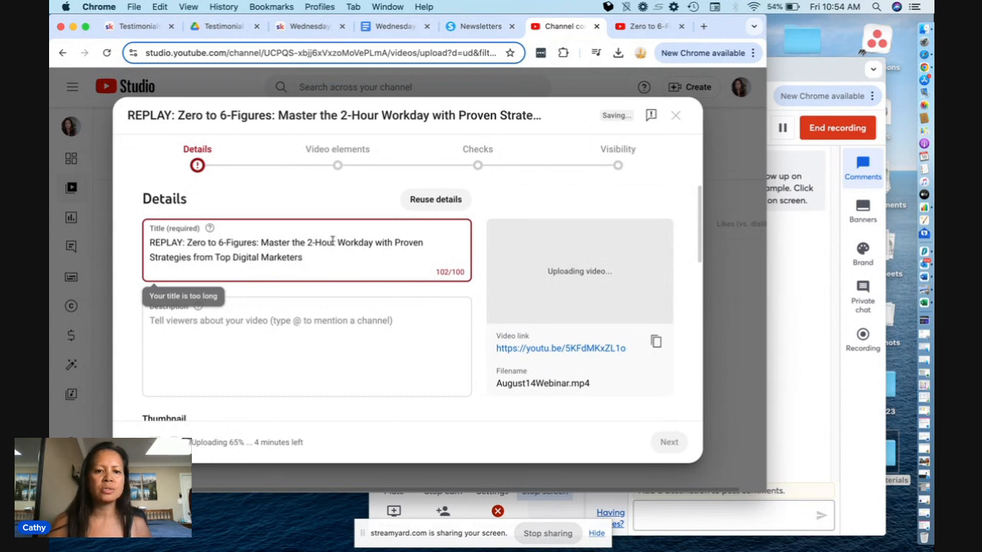
{"action": "key", "text": "BackSpace"}
{"action": "key", "text": "BackSpace"}
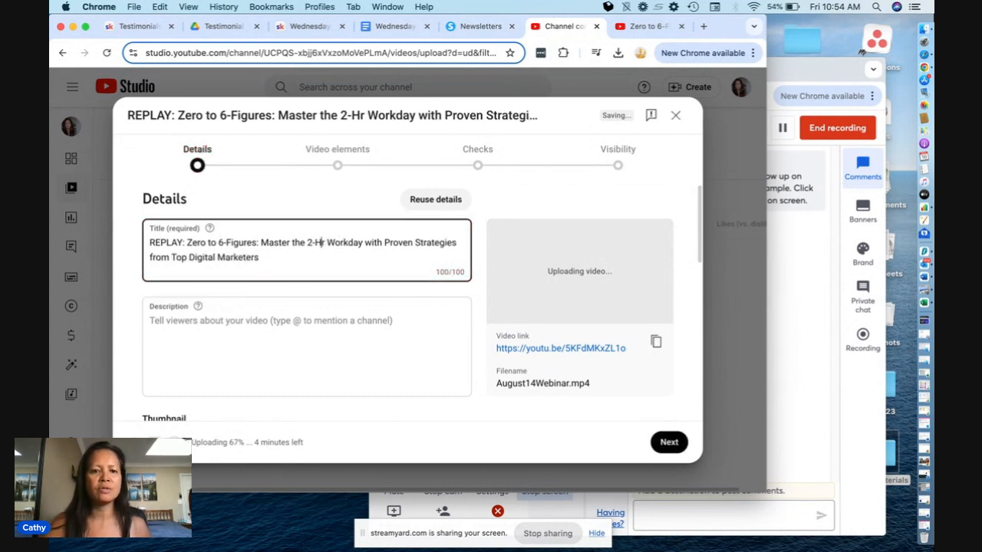
- Expand the description of the host's webinar video and check it for text to reuse in the upload's empty description
{"action": "left_click", "coordinate": [275, 324]}
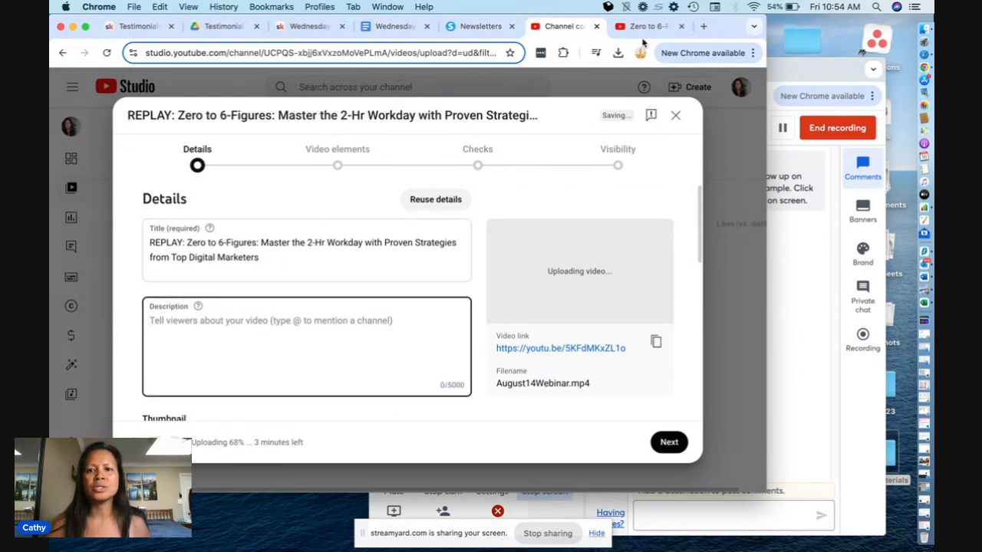
{"action": "left_click", "coordinate": [640, 31]}
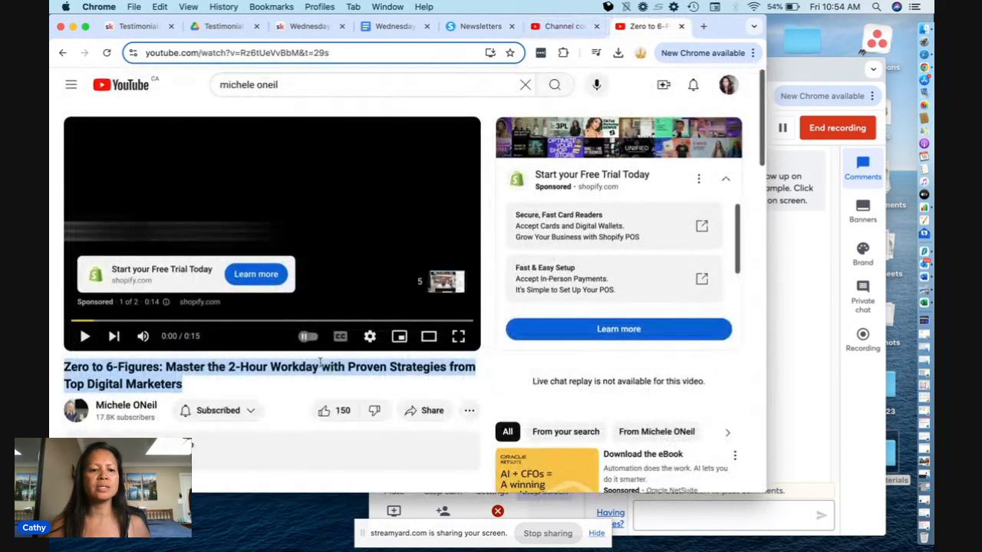
{"action": "scroll", "coordinate": [89, 326], "scroll_direction": "down", "scroll_amount": 3}
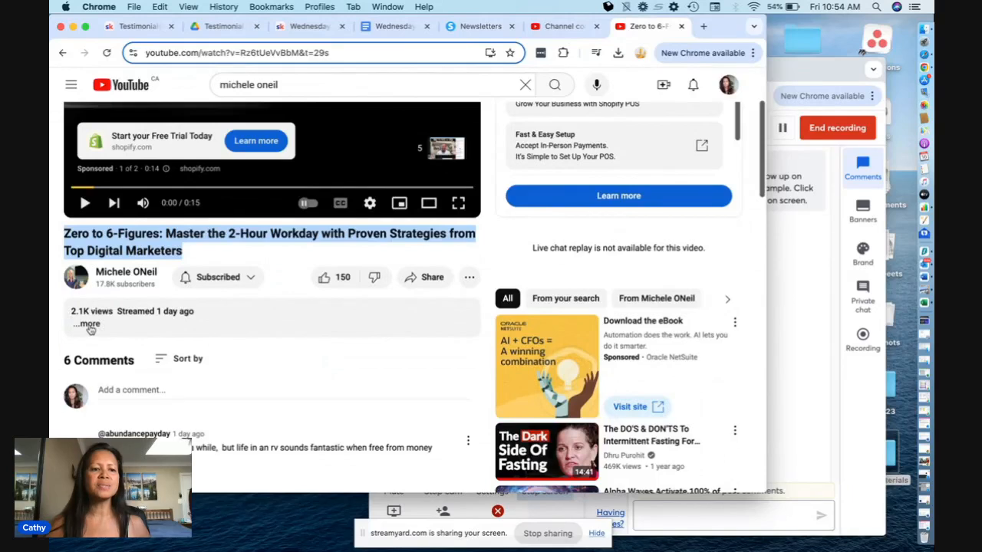
{"action": "left_click", "coordinate": [90, 324]}
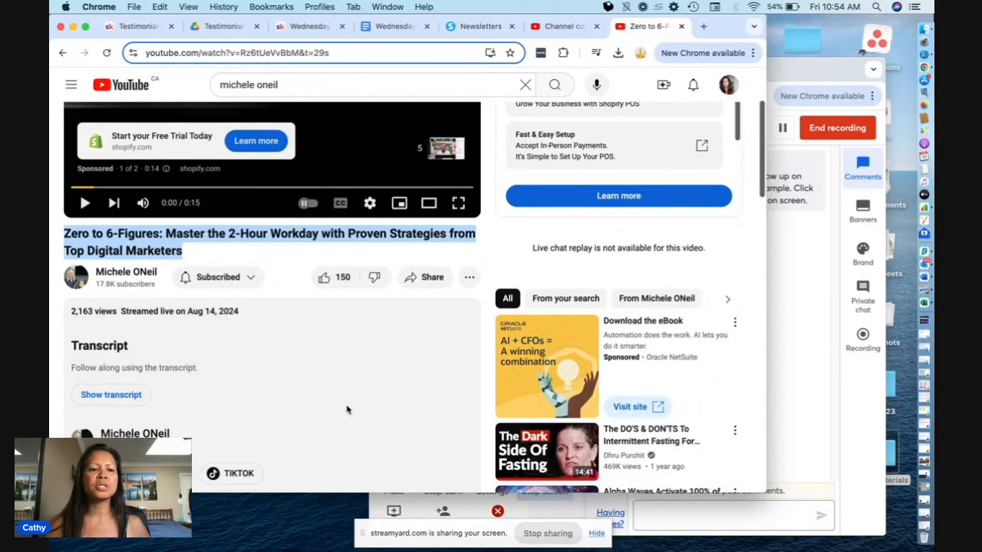
{"action": "scroll", "coordinate": [324, 380], "scroll_direction": "down", "scroll_amount": 4}
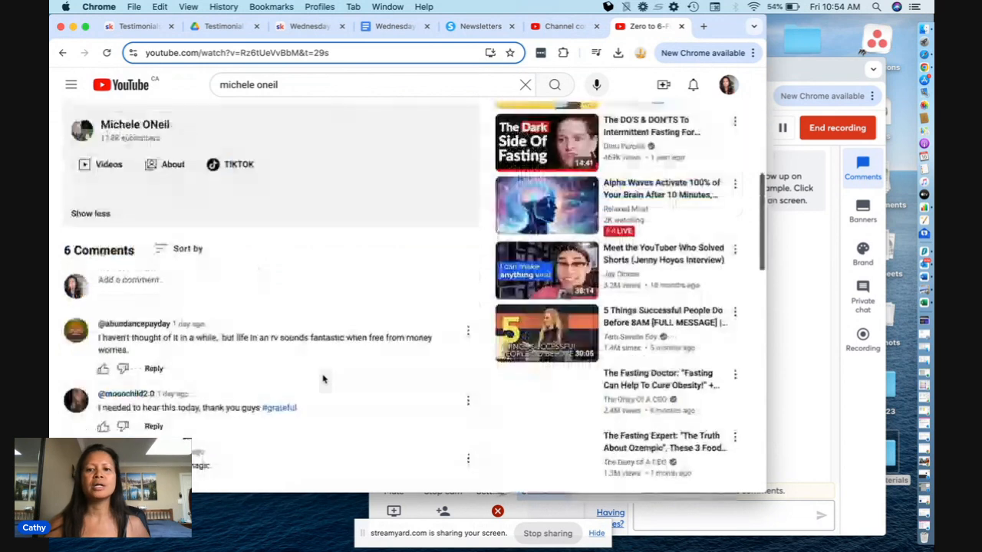
{"action": "scroll", "coordinate": [323, 377], "scroll_direction": "up", "scroll_amount": 6}
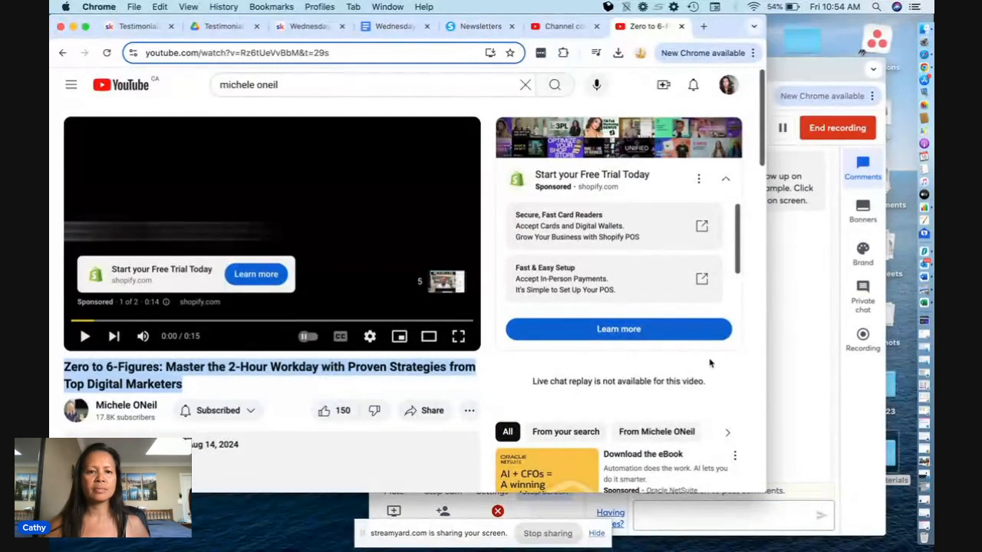
- Copy the webinar document's text from "Ever wondered how top digital marketers" through the "without needing any tech skills" paragraph into the upload's description
{"action": "left_click", "coordinate": [391, 27]}
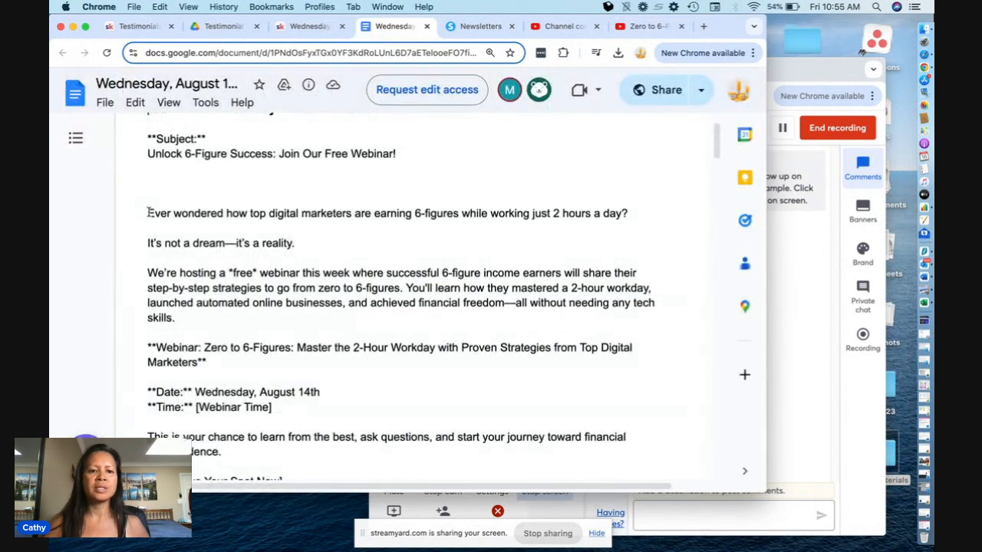
{"action": "left_click_drag", "start_coordinate": [148, 214], "coordinate": [263, 311]}
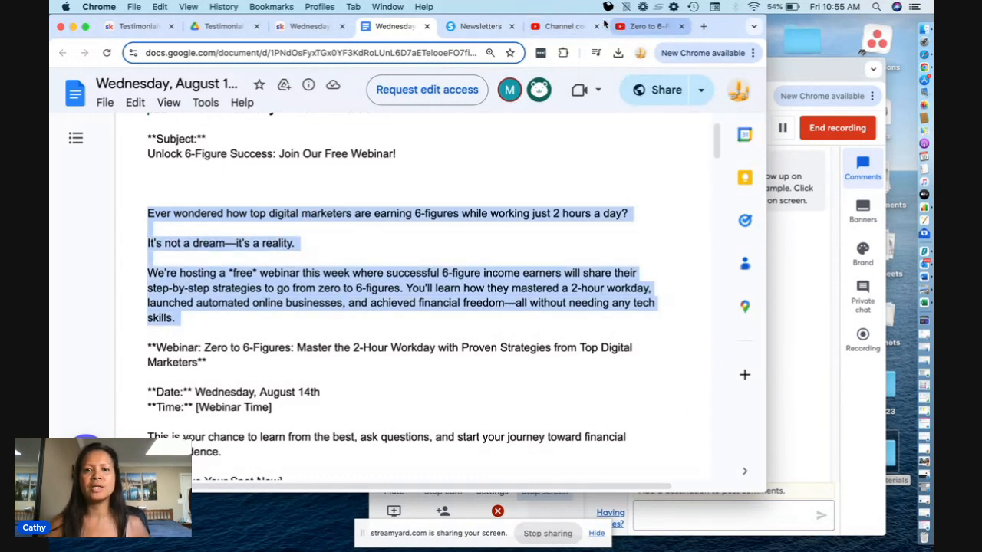
{"action": "left_click", "coordinate": [567, 26]}
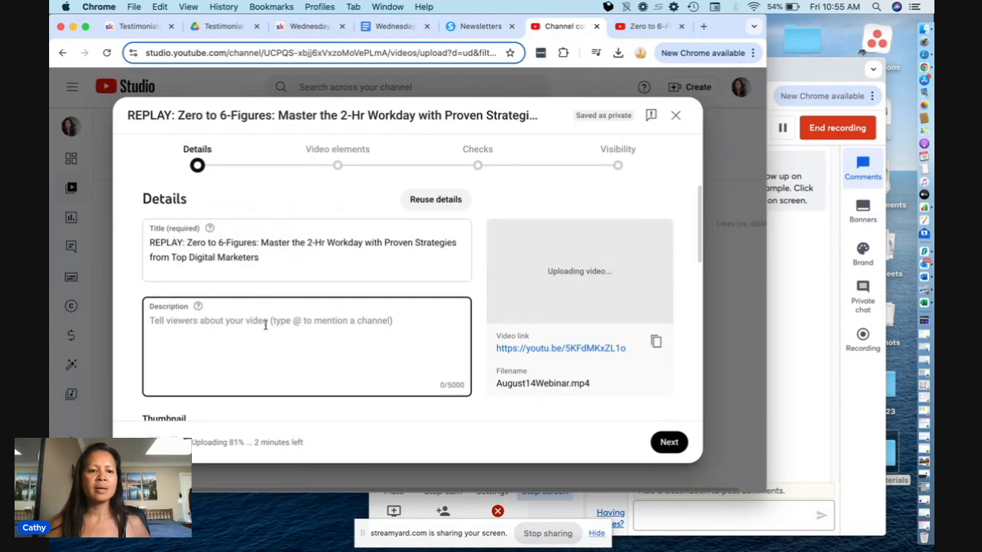
{"action": "key", "text": "super+v"}
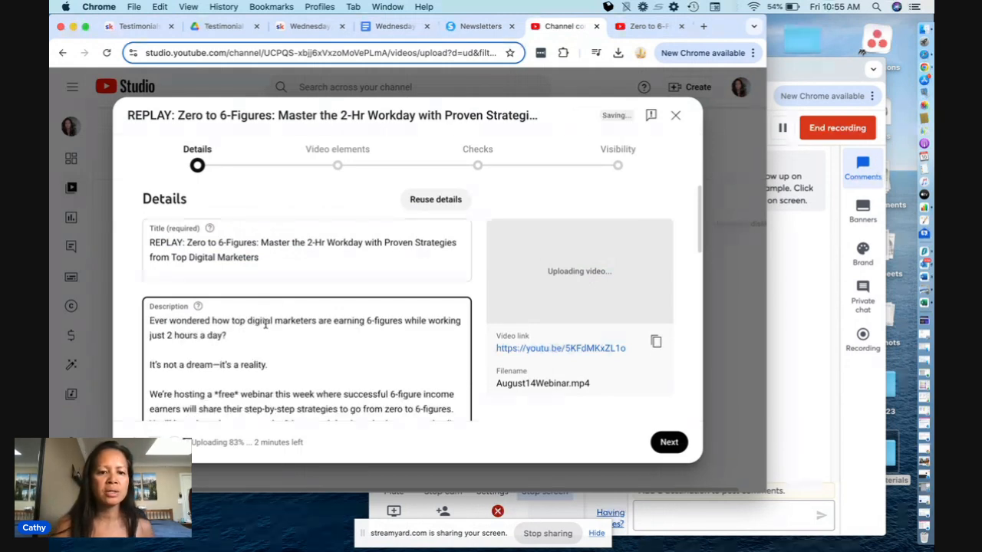
- Reword the opening of the description's third paragraph from "We're hosting a" to "This is our"
{"action": "scroll", "coordinate": [299, 339], "scroll_direction": "down", "scroll_amount": 2}
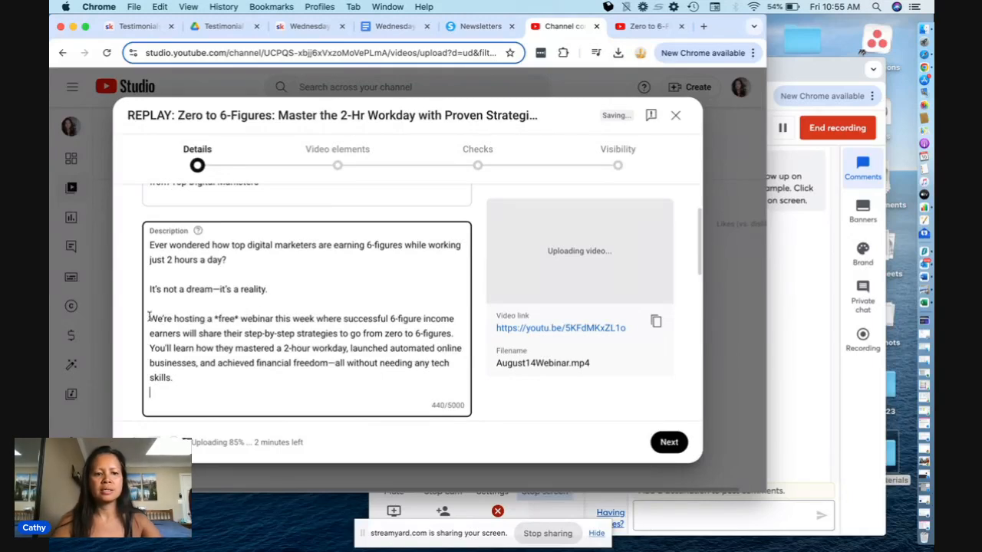
{"action": "left_click_drag", "start_coordinate": [149, 317], "coordinate": [214, 318]}
{"action": "type", "text": "THIS"}
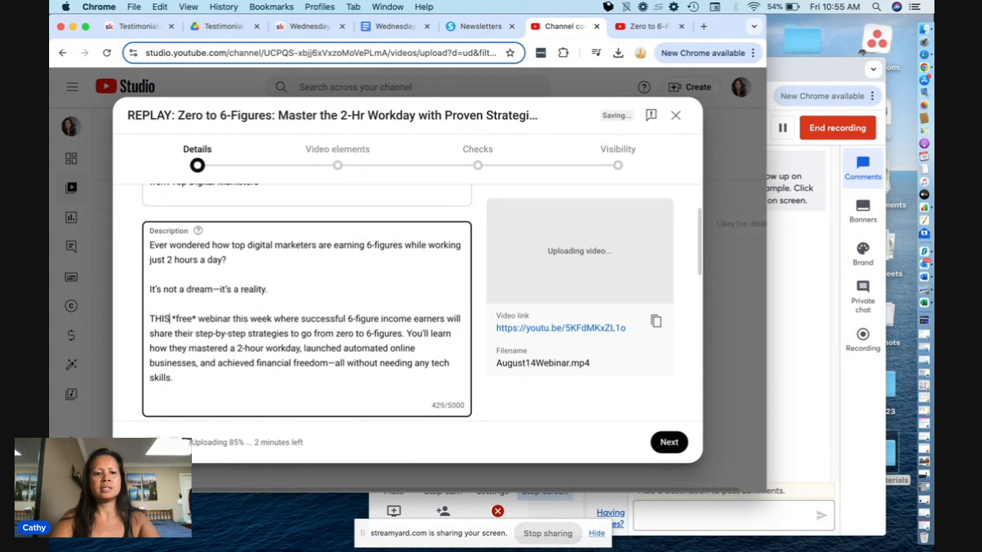
{"action": "type", "text": " IS"}
{"action": "key", "text": "BackSpace"}
{"action": "key", "text": "BackSpace"}
{"action": "key", "text": "BackSpace"}
{"action": "key", "text": "BackSpace"}
{"action": "key", "text": "BackSpace"}
{"action": "key", "text": "BackSpace"}
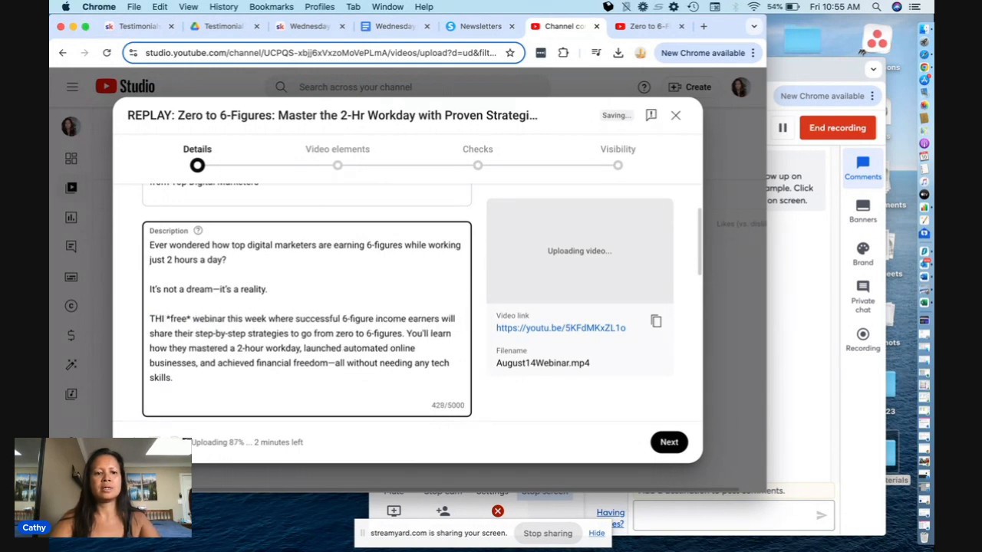
{"action": "type", "text": "his is out"}
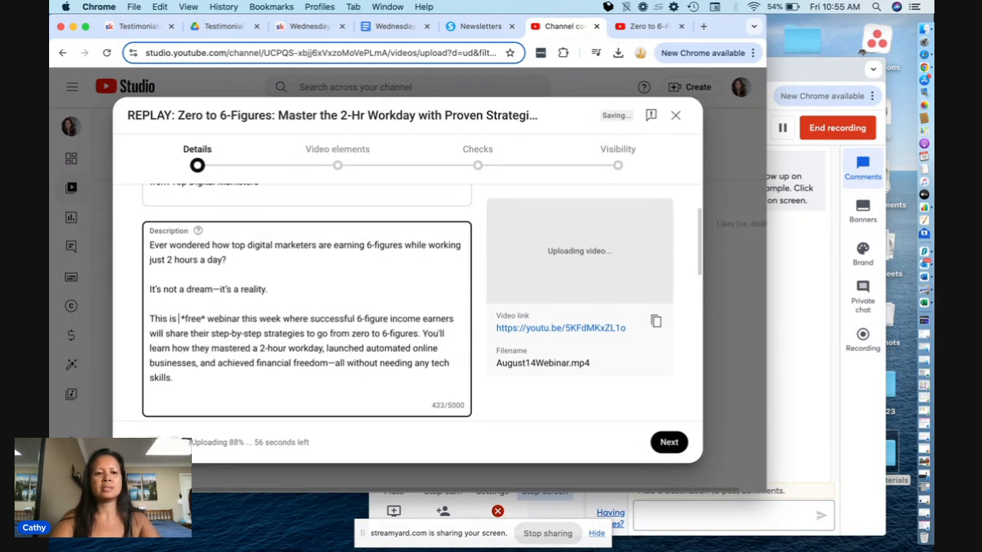
{"action": "key", "text": "BackSpace"}
{"action": "type", "text": "r"}
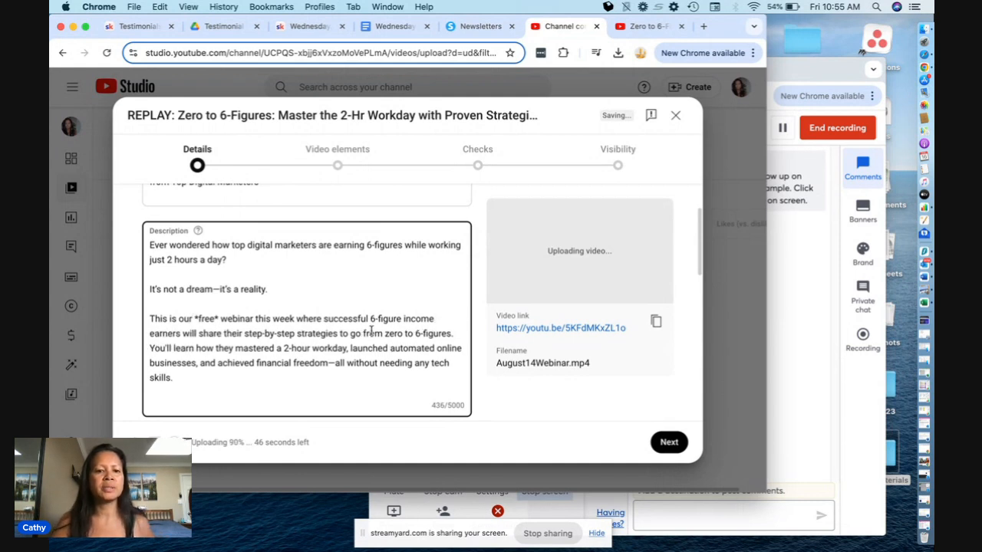
{"action": "scroll", "coordinate": [383, 366], "scroll_direction": "down", "scroll_amount": 2}
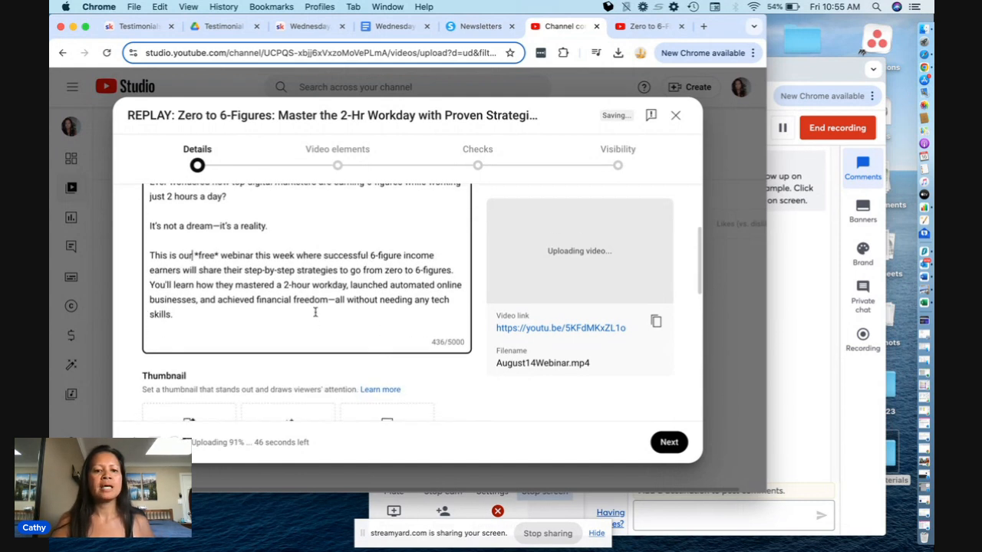
- Copy the closing text from "Stay connected with us:" through the thank-you line in the Word document "Free Webinar info" to the description's end
{"action": "key", "text": "Return"}
{"action": "key", "text": "Return"}
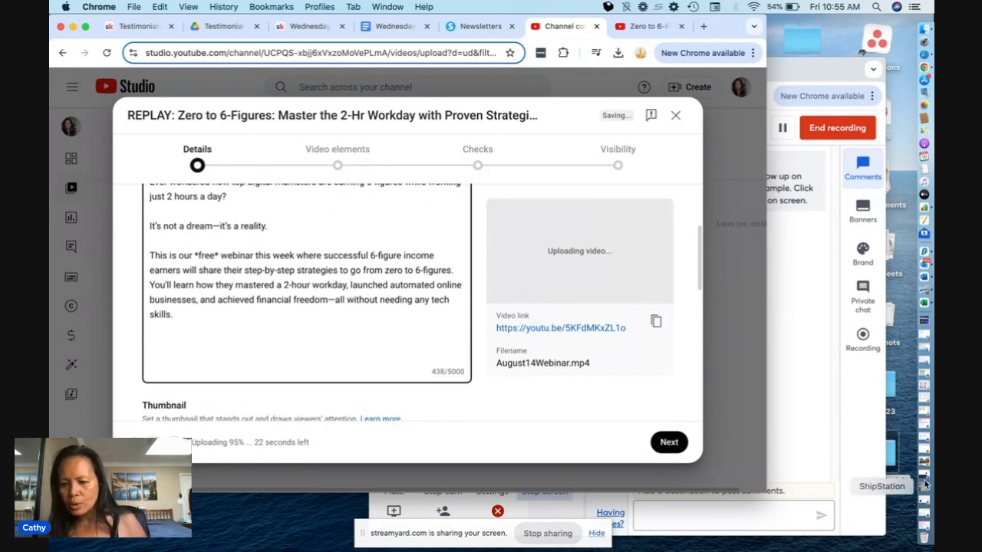
{"action": "left_click", "coordinate": [926, 439]}
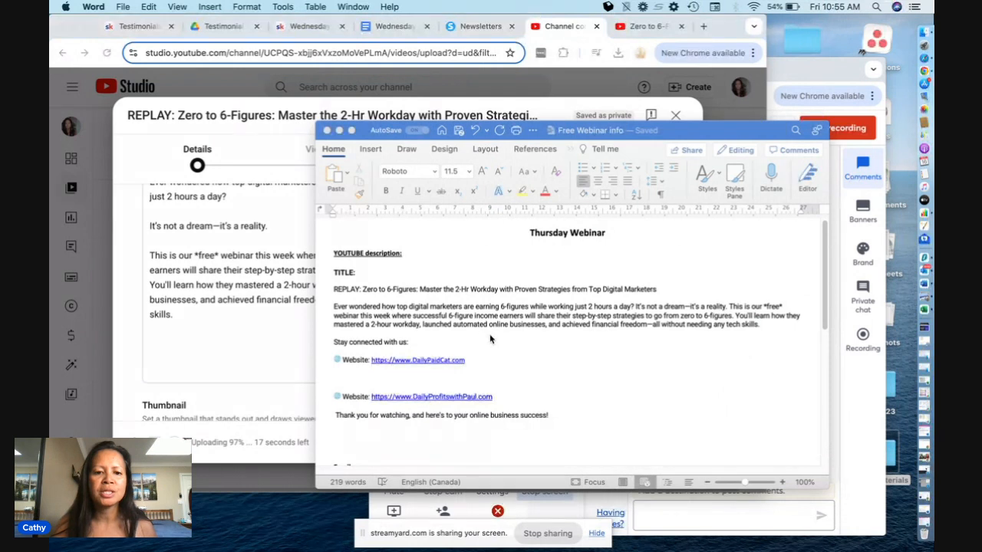
{"action": "left_click", "coordinate": [343, 344]}
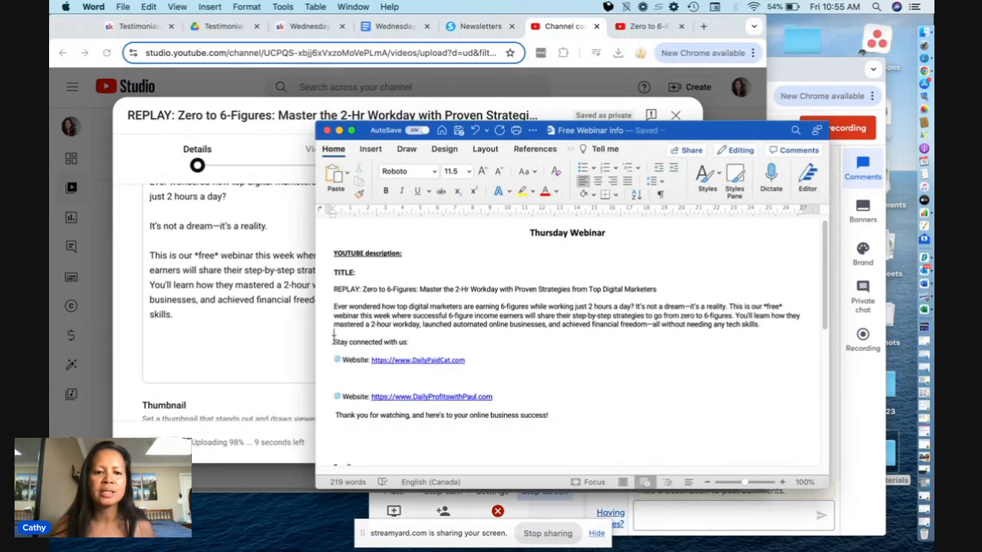
{"action": "left_click_drag", "start_coordinate": [463, 353], "coordinate": [563, 417]}
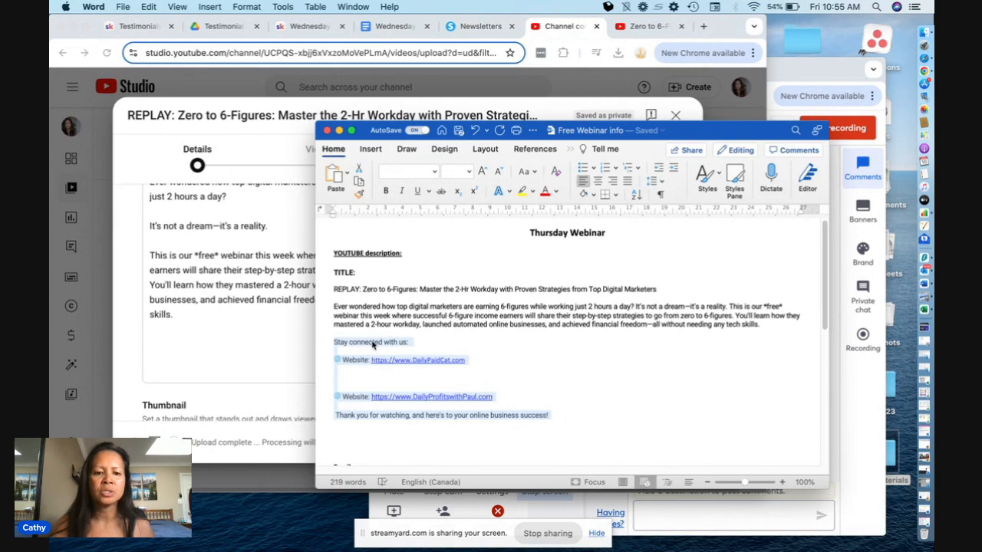
{"action": "left_click", "coordinate": [225, 357]}
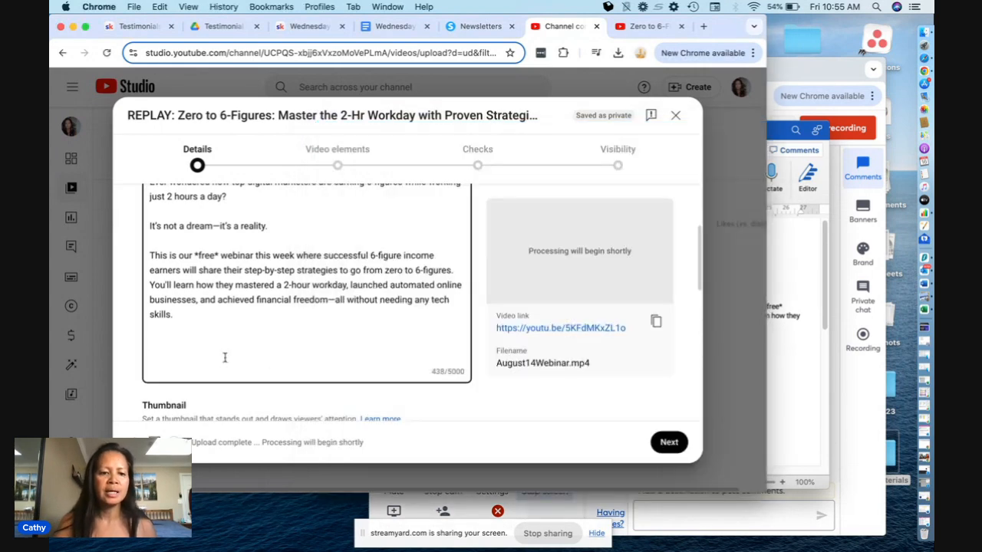
{"action": "key", "text": "Return"}
{"action": "key", "text": "Return"}
{"action": "type", "text": "Stay connected with us:  🌐 Website: https://www.DailyPaidCat.com    🌐 Website: https://www.DailyProfitswithPaul.com   Thank you for watching, and here's to your online business success!"}
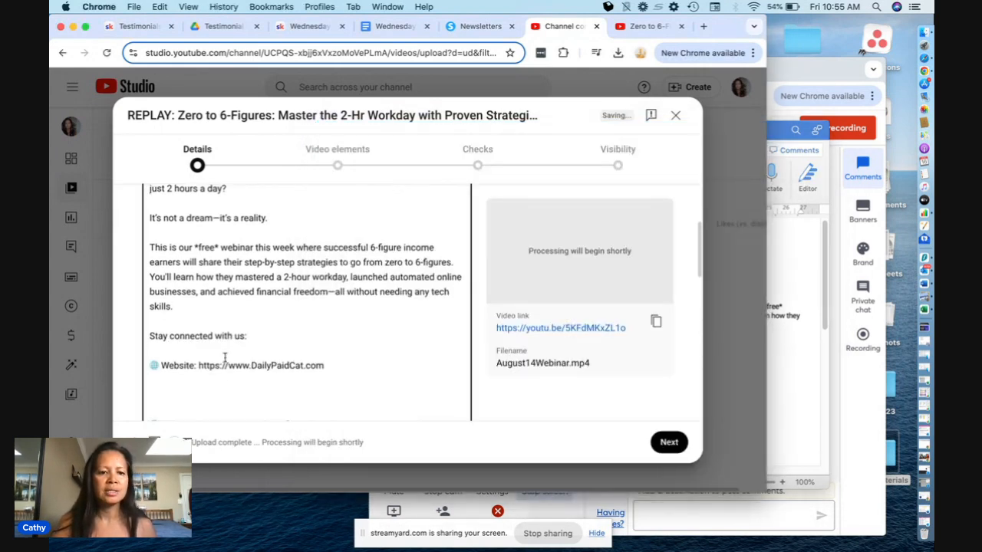
- Delete the second website line and the surplus blank lines above the thank-you sentence in the description
{"action": "left_click_drag", "start_coordinate": [411, 308], "coordinate": [402, 340]}
{"action": "key", "text": "BackSpace"}
{"action": "key", "text": "BackSpace"}
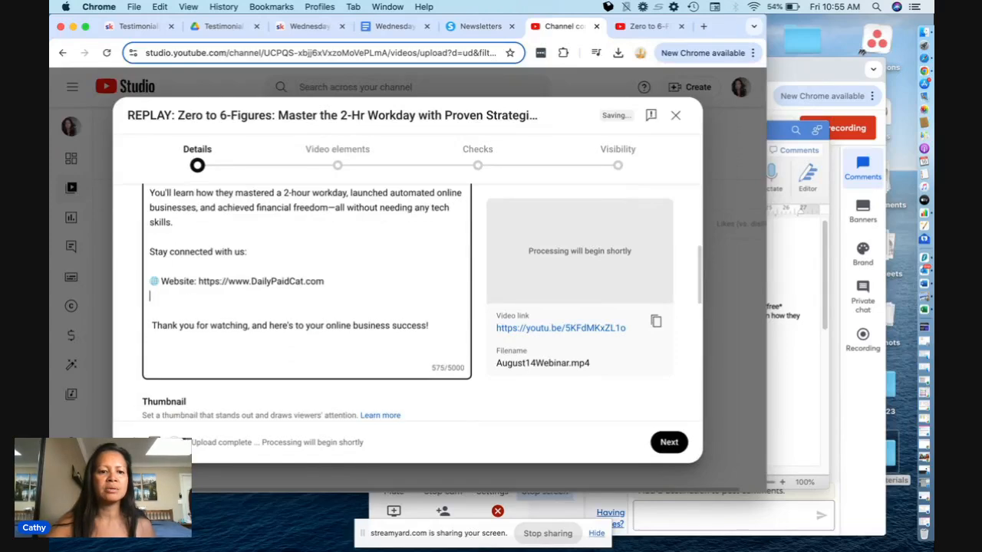
{"action": "key", "text": "BackSpace"}
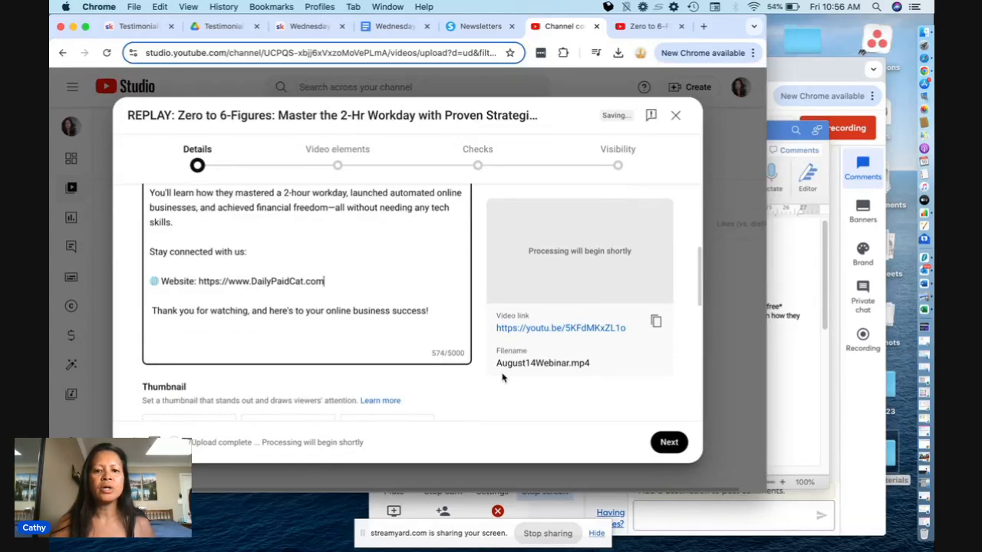
- Upload "Pic Aug 14 - Master the 2-Hour Workday with Proven Strategies from Top Digital Marketers.png" as the video's thumbnail
{"action": "scroll", "coordinate": [503, 378], "scroll_direction": "down", "scroll_amount": 5}
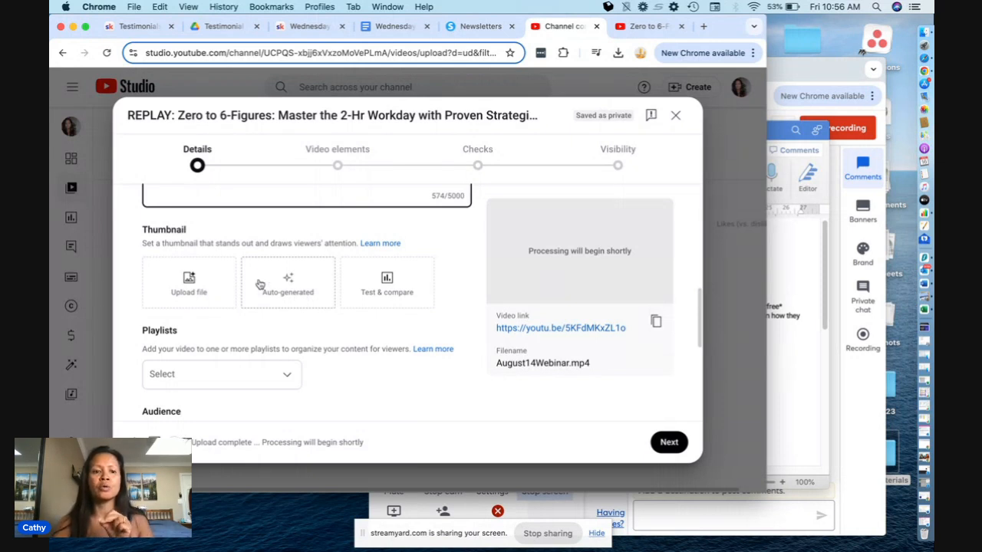
{"action": "left_click", "coordinate": [186, 280]}
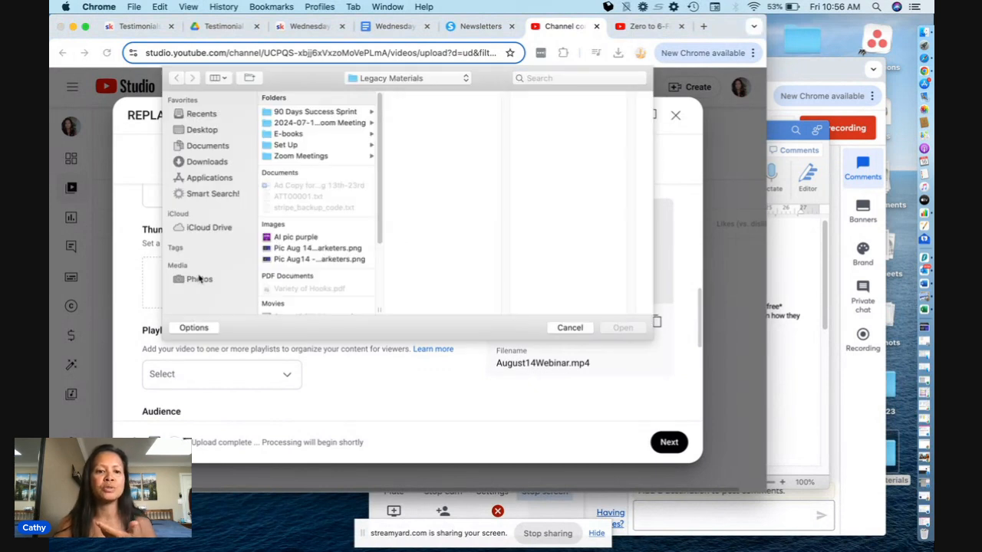
{"action": "left_click", "coordinate": [319, 249]}
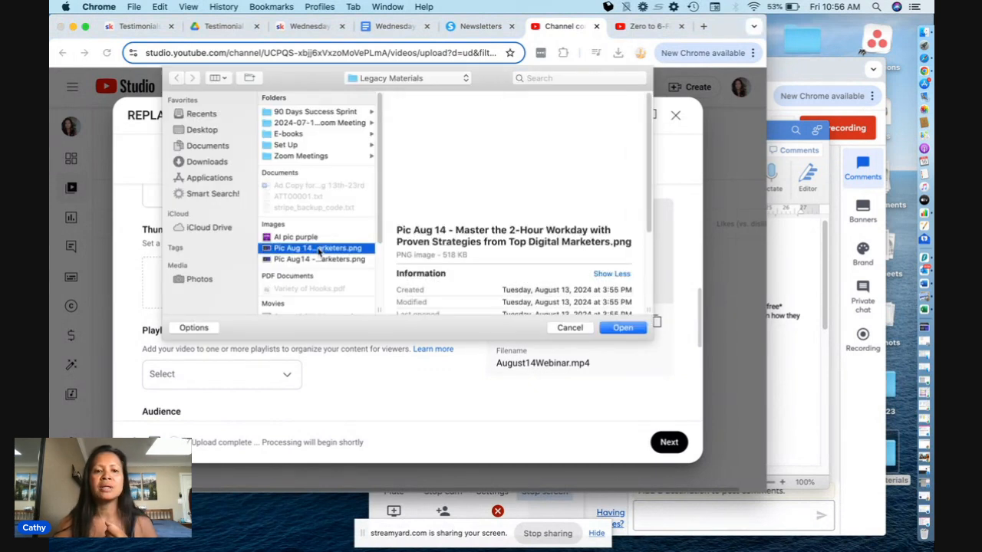
{"action": "left_click", "coordinate": [623, 328]}
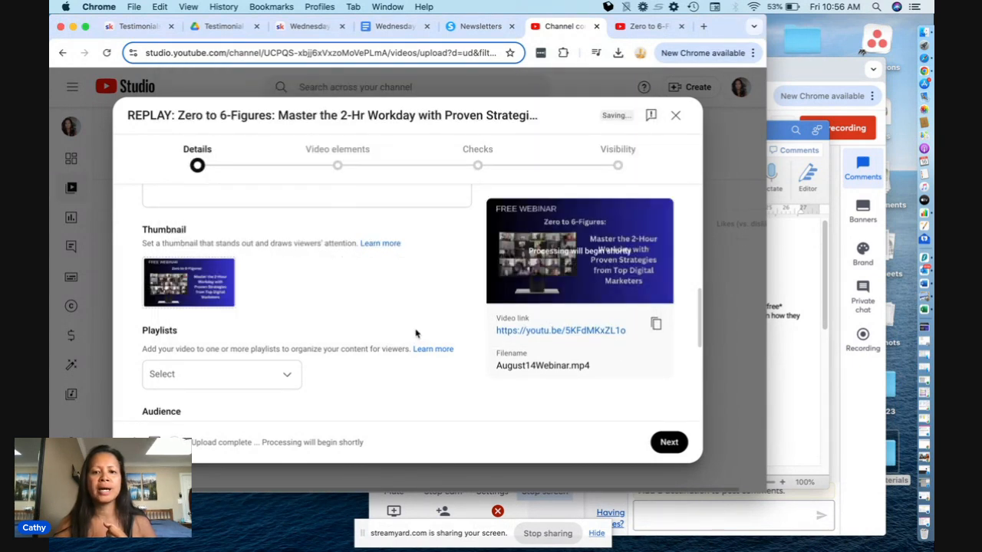
- Add the video to the "Legacy Builders Program" playlist
{"action": "scroll", "coordinate": [380, 367], "scroll_direction": "down", "scroll_amount": 3}
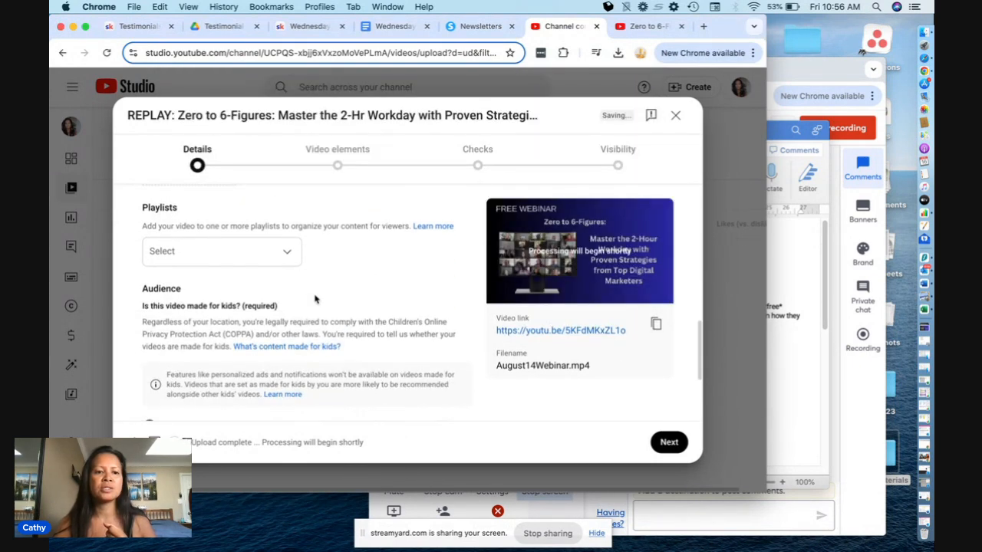
{"action": "left_click", "coordinate": [291, 259]}
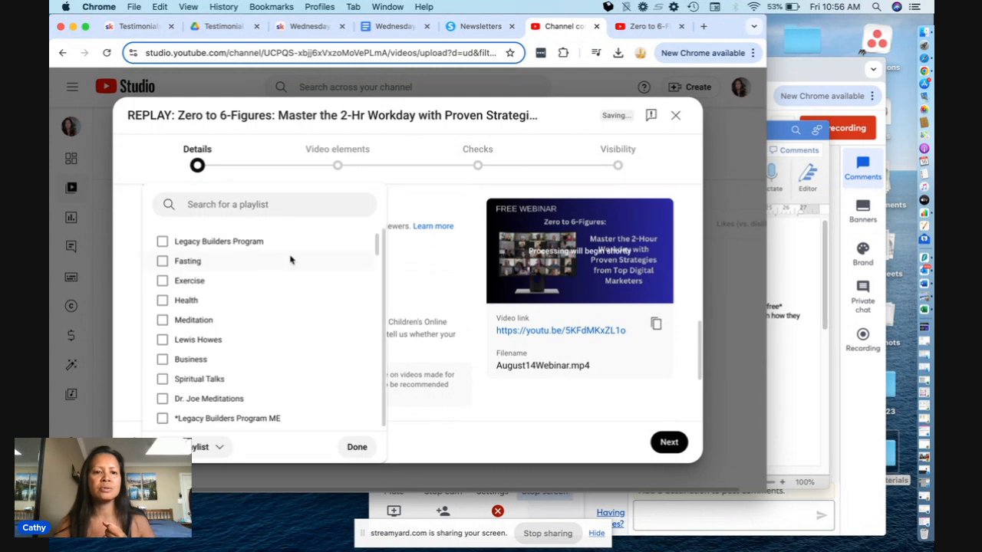
{"action": "left_click", "coordinate": [252, 244]}
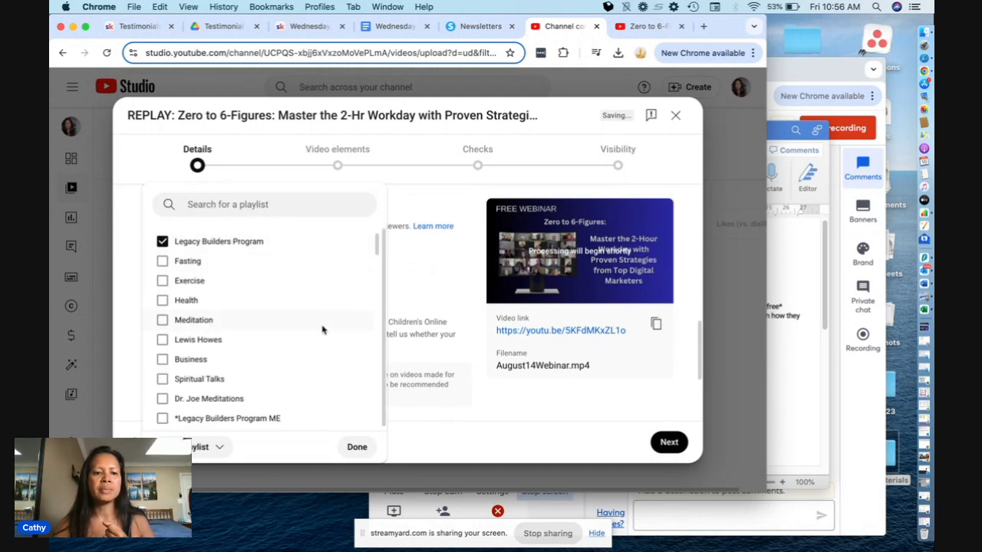
{"action": "left_click", "coordinate": [357, 448]}
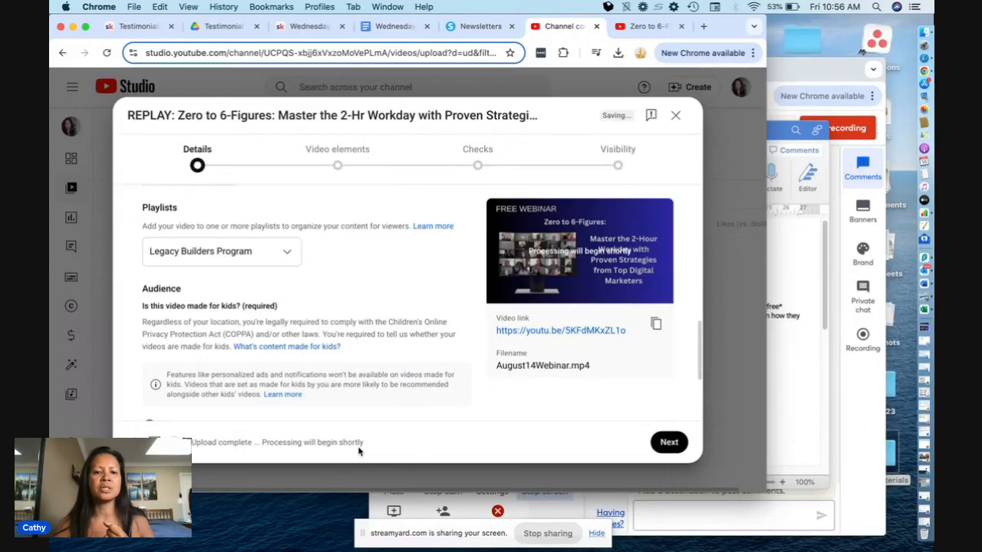
- Answer the required made-for-kids question, and set the altered content question in the additional settings to No
{"action": "scroll", "coordinate": [406, 298], "scroll_direction": "down", "scroll_amount": 3}
{"action": "left_click", "coordinate": [150, 363]}
{"action": "scroll", "coordinate": [333, 366], "scroll_direction": "down", "scroll_amount": 2}
{"action": "left_click", "coordinate": [185, 360]}
{"action": "scroll", "coordinate": [365, 339], "scroll_direction": "down", "scroll_amount": 4}
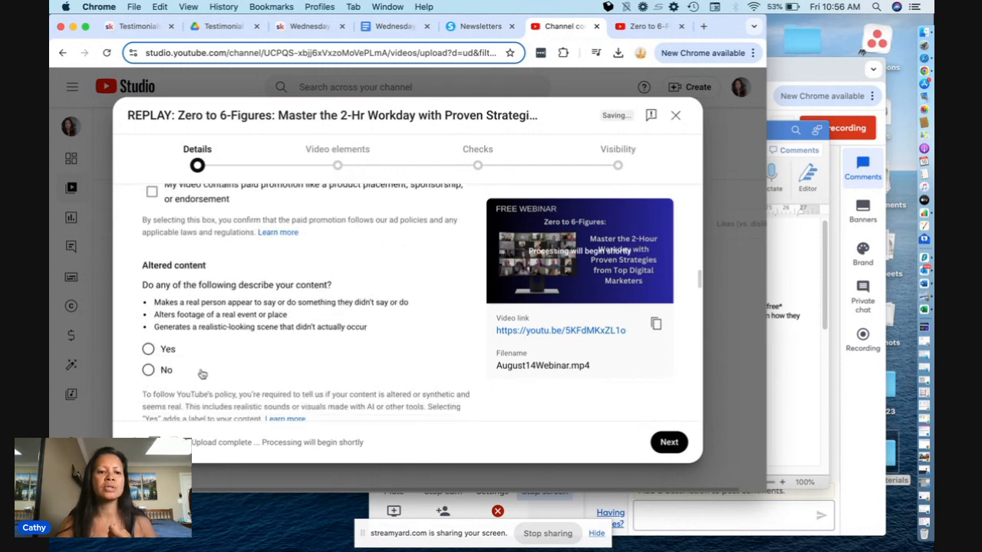
{"action": "left_click", "coordinate": [148, 371]}
{"action": "scroll", "coordinate": [268, 363], "scroll_direction": "down", "scroll_amount": 8}
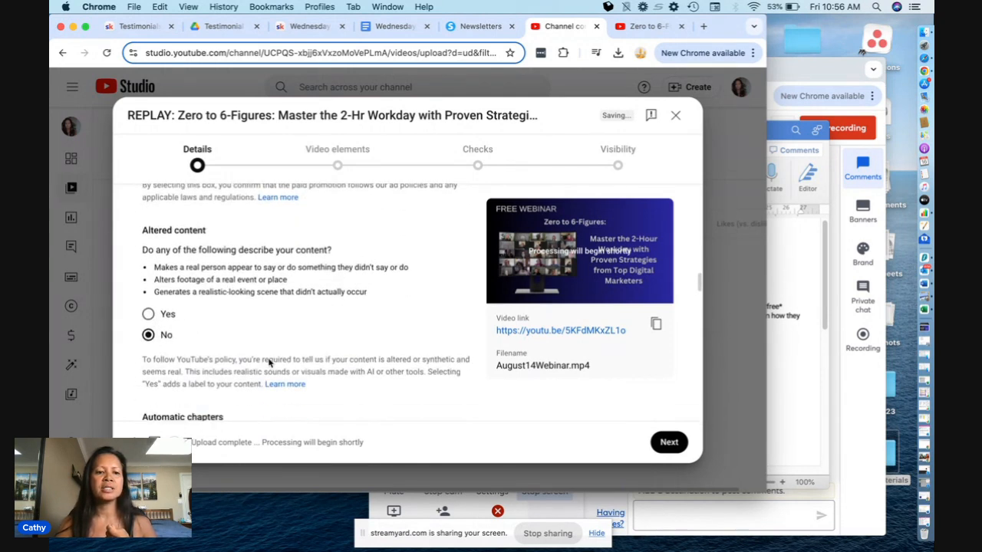
- Add the tags "Digital Marketing" and "Digital marketing for beginners" to the video
{"action": "scroll", "coordinate": [269, 362], "scroll_direction": "down", "scroll_amount": 6}
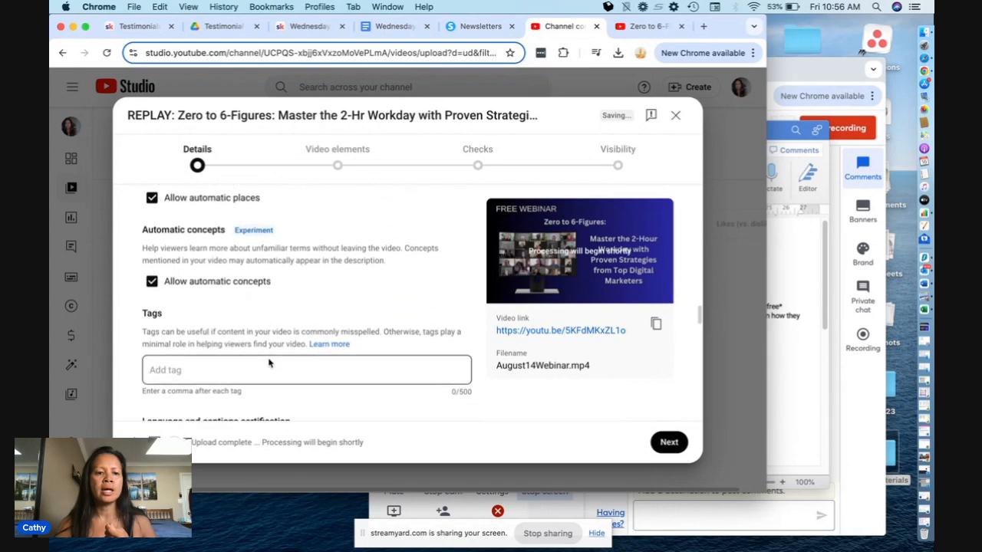
{"action": "left_click", "coordinate": [269, 347]}
{"action": "type", "text": "Digital Marketing"}
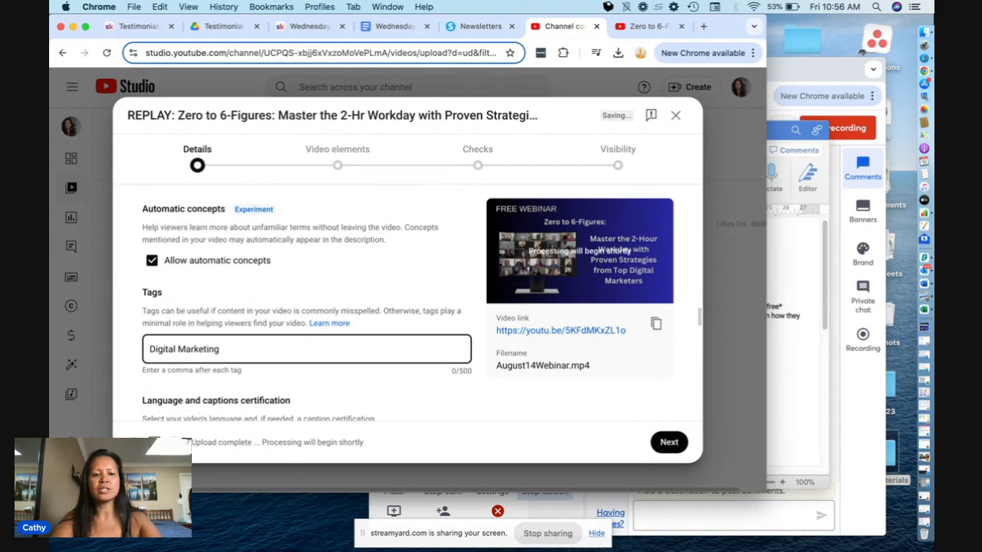
{"action": "key", "text": "Return"}
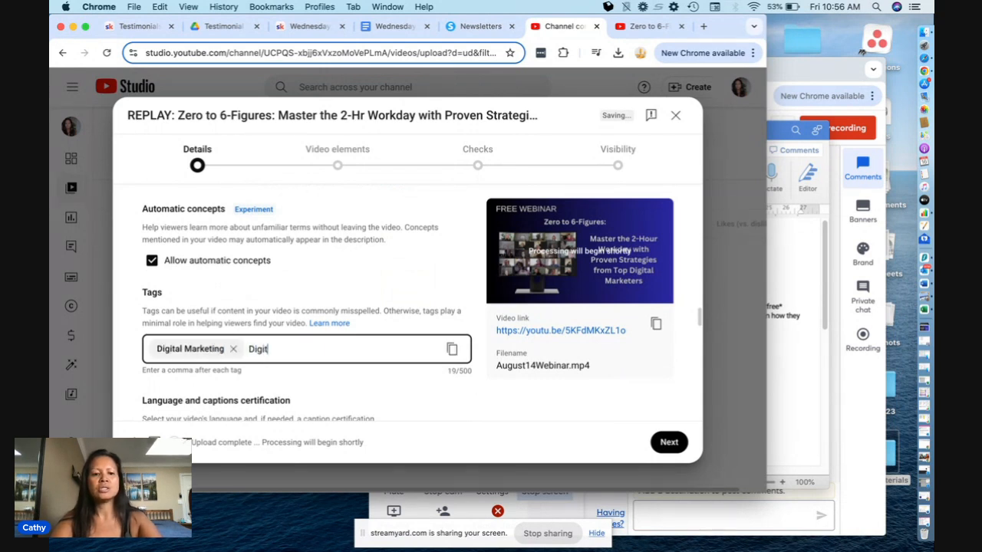
{"action": "type", "text": "Digital marketing for beginner"}
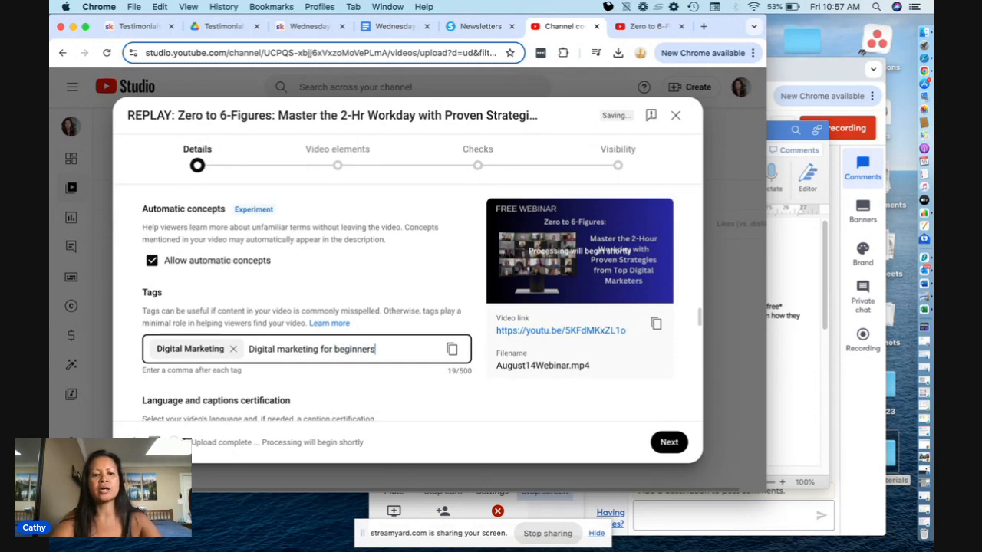
{"action": "type", "text": "s"}
{"action": "key", "text": "Return"}
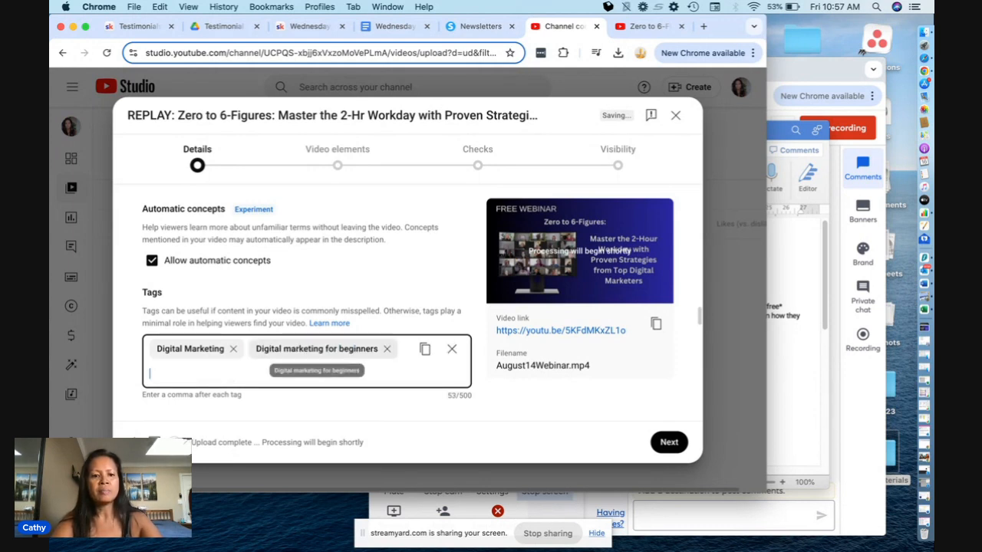
- Add the further tags "Passive Income" and "Online business" to the video
{"action": "type", "text": "Passive Income"}
{"action": "key", "text": "Return"}
{"action": "type", "text": "Online"}
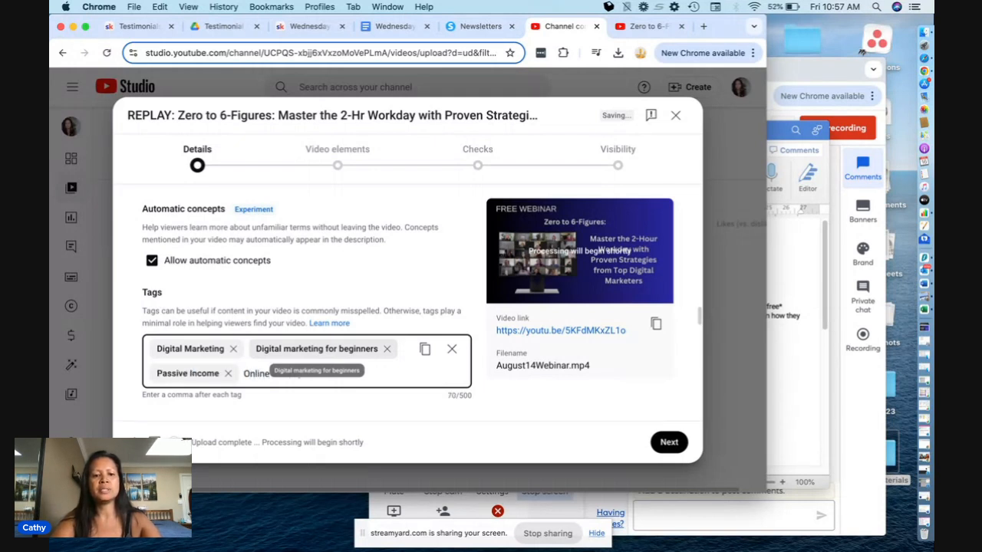
{"action": "type", "text": " business"}
{"action": "key", "text": "Return"}
{"action": "scroll", "coordinate": [430, 292], "scroll_direction": "down", "scroll_amount": 2}
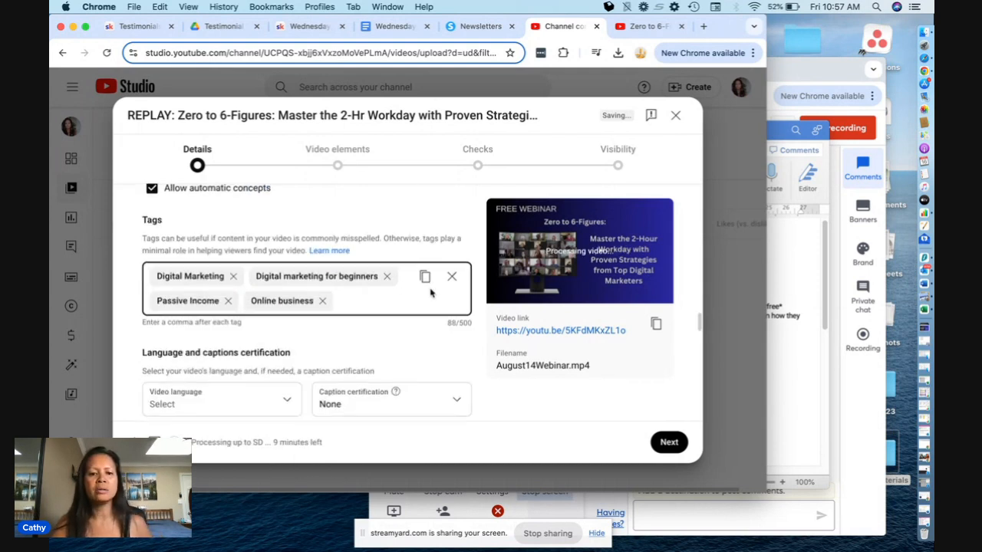
- Set the video language to English (United States) in the language and captions settings
{"action": "scroll", "coordinate": [384, 307], "scroll_direction": "down", "scroll_amount": 2}
{"action": "left_click", "coordinate": [276, 321]}
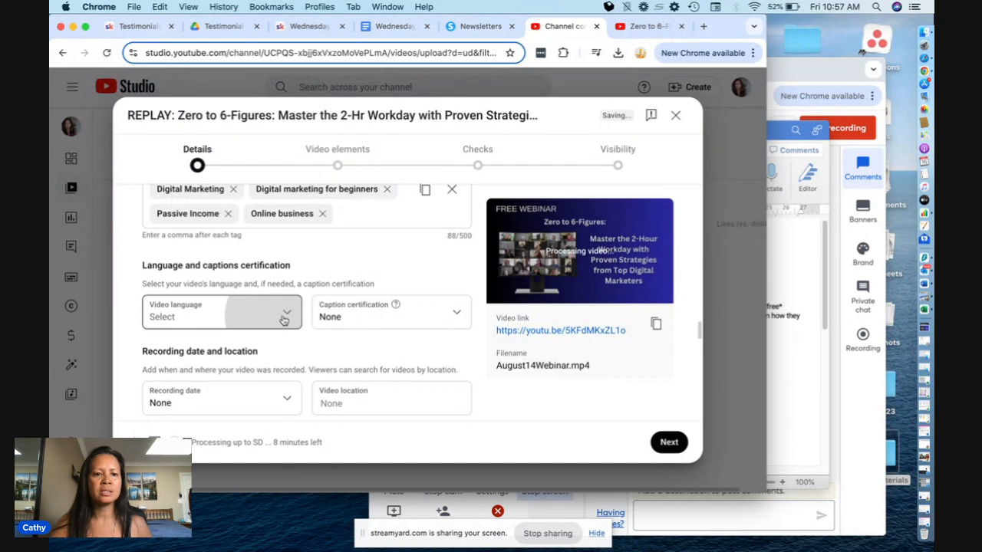
{"action": "left_click", "coordinate": [283, 320]}
{"action": "scroll", "coordinate": [248, 285], "scroll_direction": "down", "scroll_amount": 15}
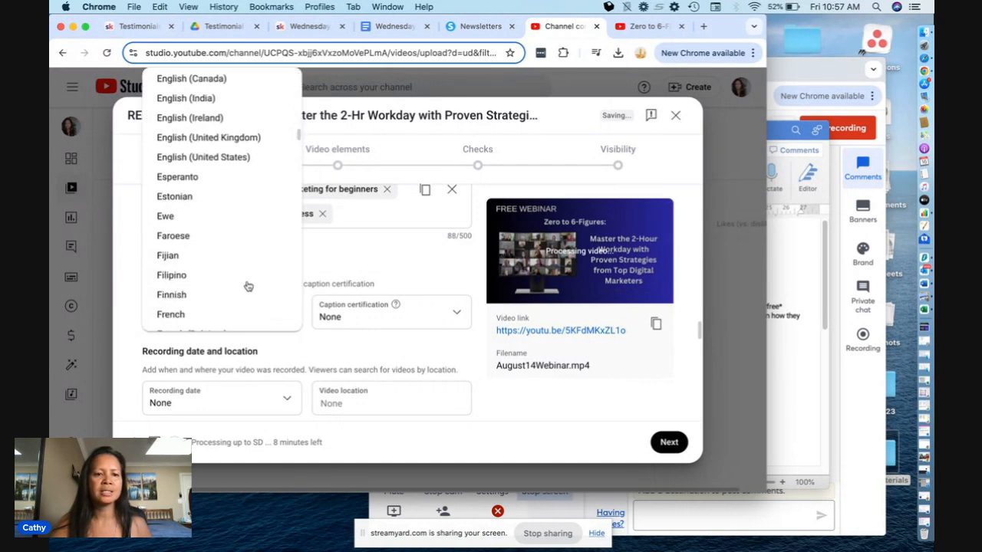
{"action": "left_click", "coordinate": [235, 159]}
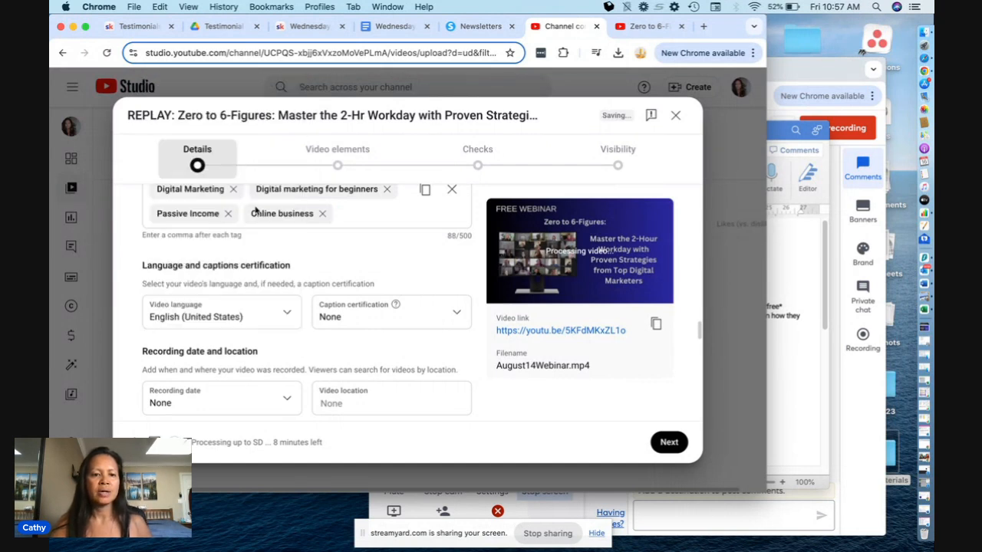
- Set the video's recording date to Aug 14, 2024, and review the remaining license, remixing, education and comment settings
{"action": "scroll", "coordinate": [355, 363], "scroll_direction": "down", "scroll_amount": 1}
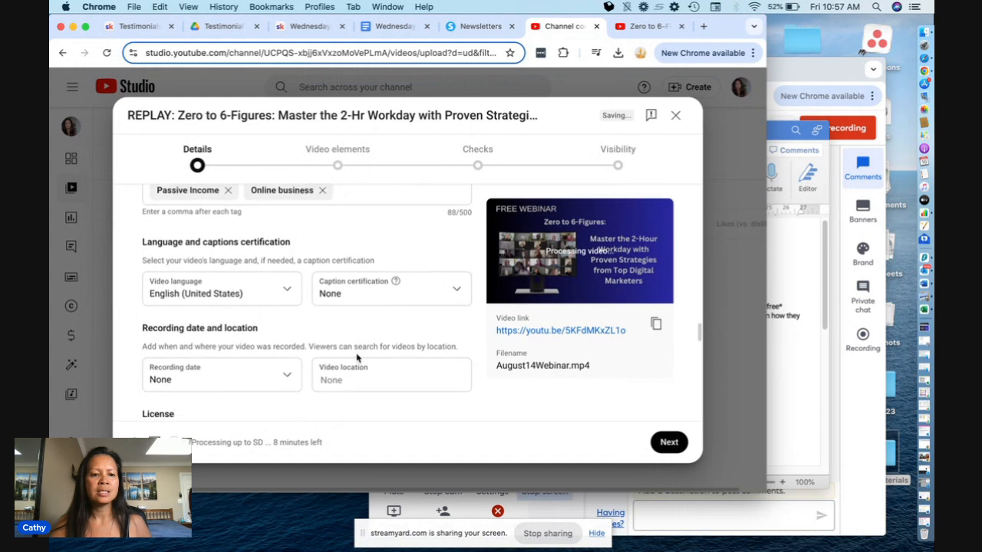
{"action": "left_click", "coordinate": [283, 371]}
{"action": "left_click", "coordinate": [224, 297]}
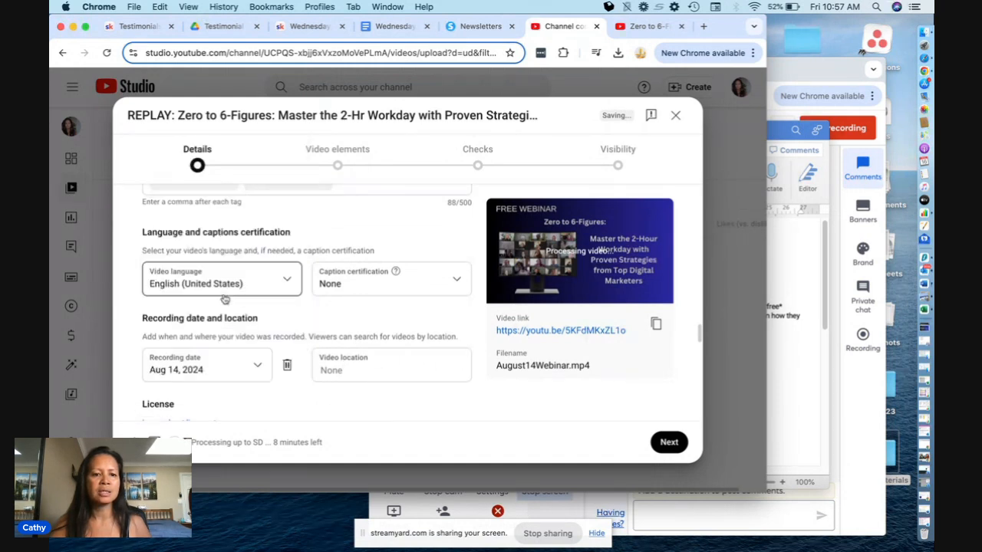
{"action": "scroll", "coordinate": [340, 326], "scroll_direction": "down", "scroll_amount": 1}
{"action": "scroll", "coordinate": [340, 325], "scroll_direction": "down", "scroll_amount": 5}
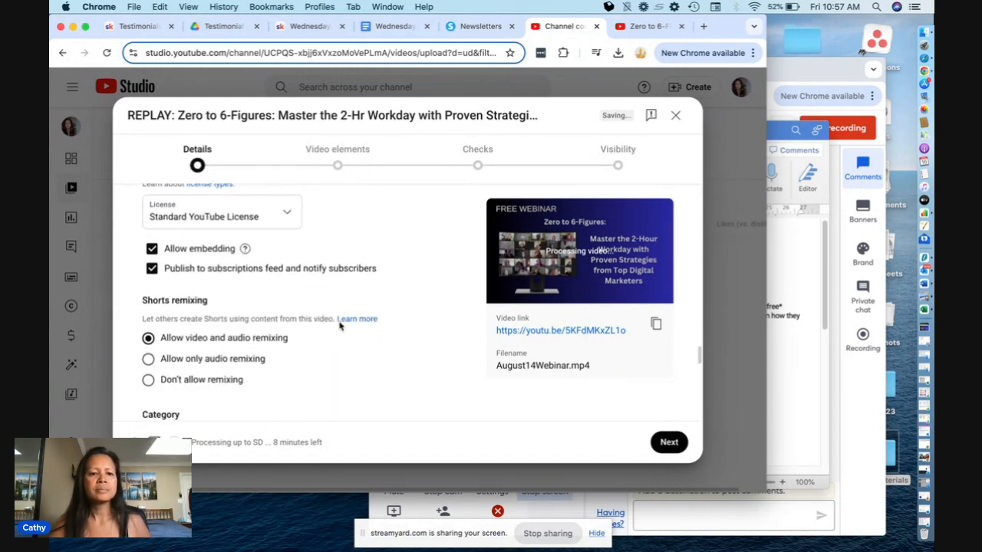
{"action": "scroll", "coordinate": [340, 326], "scroll_direction": "down", "scroll_amount": 10}
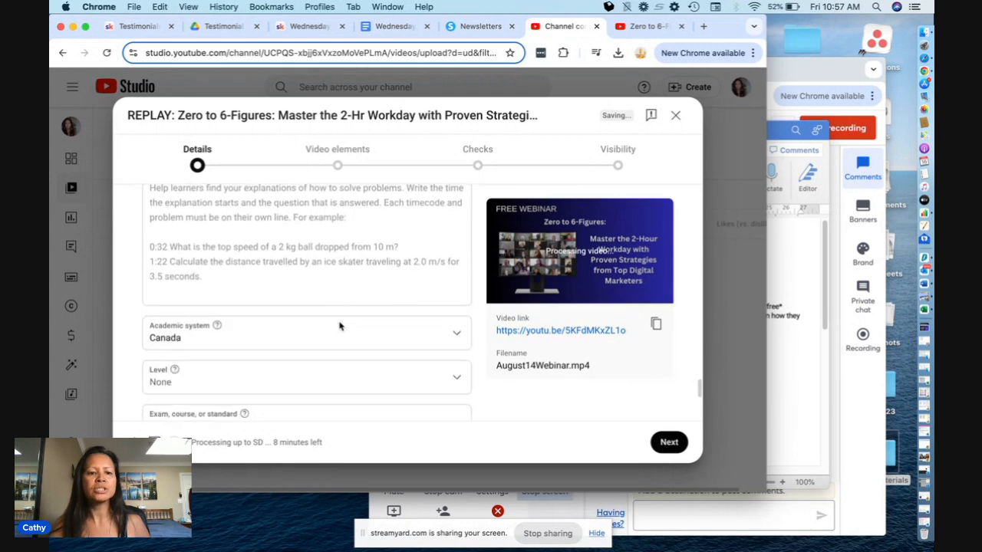
{"action": "scroll", "coordinate": [340, 320], "scroll_direction": "down", "scroll_amount": 2}
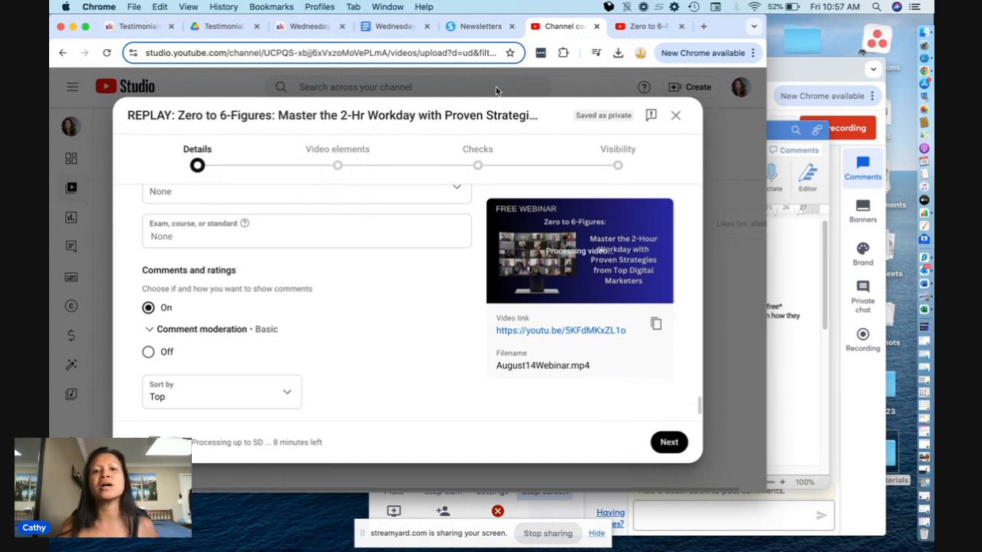
- Switch to the systeme.io newsletters, duplicate the "Watch the Replay NOW" newsletter sent 08/07/2024, and open the copy for editing
{"action": "left_click", "coordinate": [479, 28]}
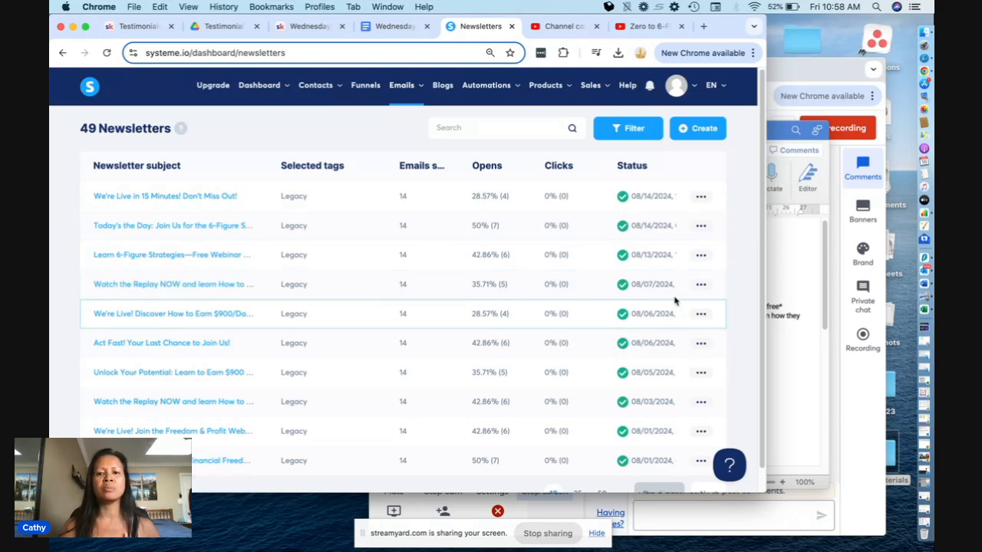
{"action": "left_click", "coordinate": [701, 285]}
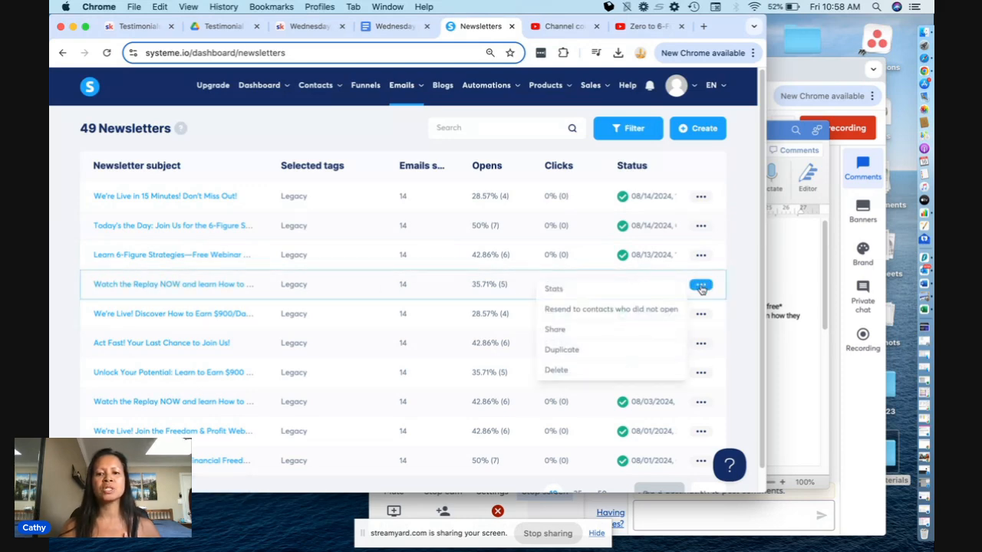
{"action": "left_click", "coordinate": [599, 350]}
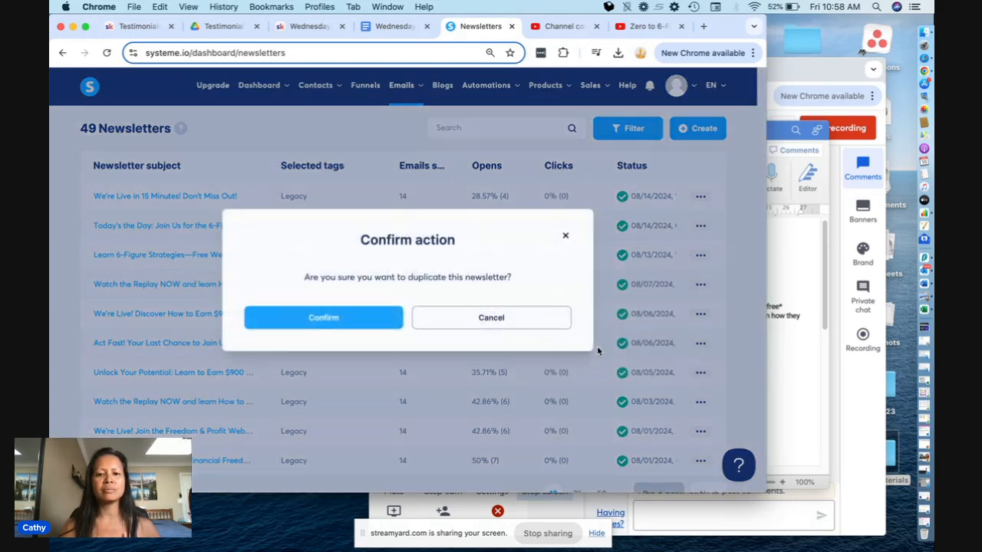
{"action": "left_click", "coordinate": [396, 321]}
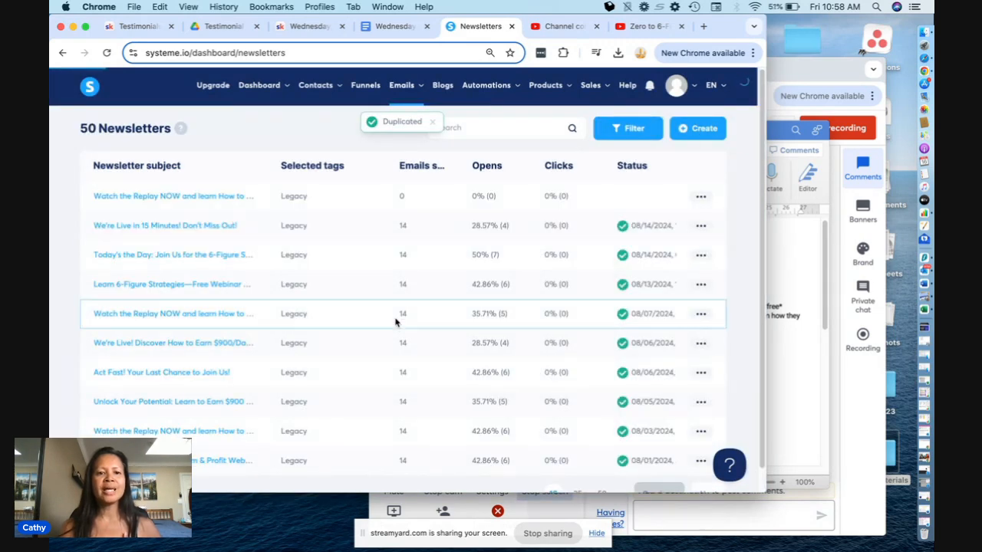
{"action": "left_click", "coordinate": [229, 198]}
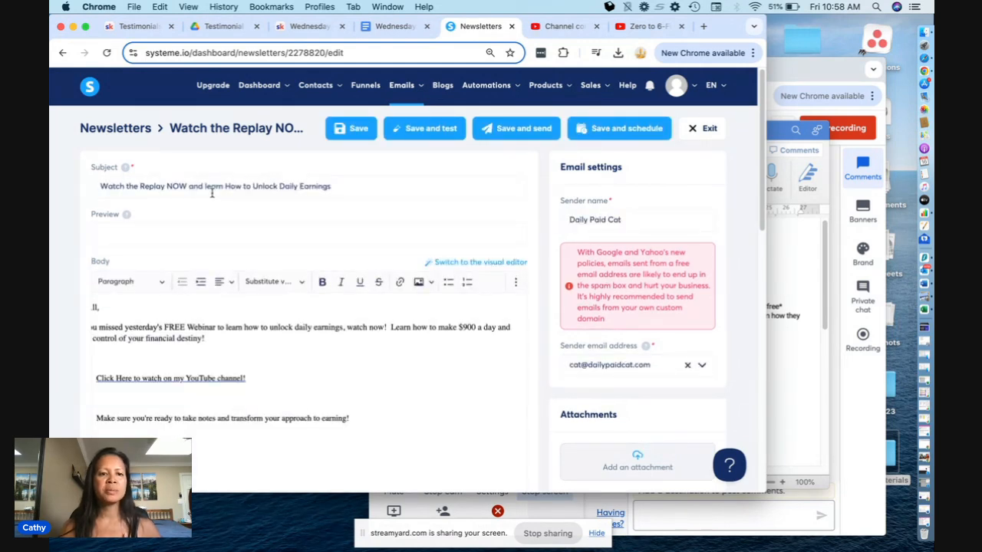
- Replace "How to Unlock Daily Earnings" in the newsletter subject with "Unlock 6-Figure Success", copied from the August 14 webinar Google Doc
{"action": "left_click", "coordinate": [798, 255]}
{"action": "scroll", "coordinate": [629, 329], "scroll_direction": "down", "scroll_amount": 3}
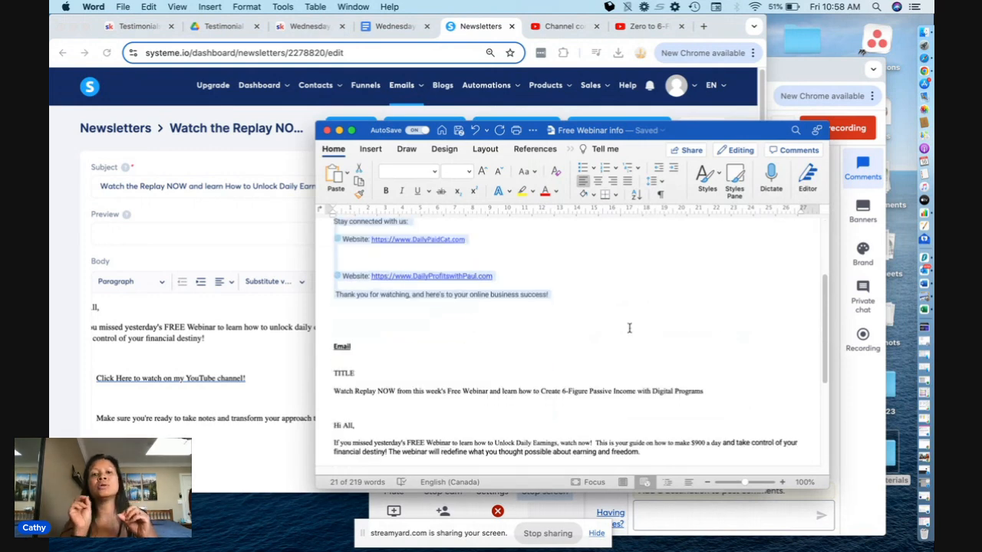
{"action": "left_click", "coordinate": [395, 31]}
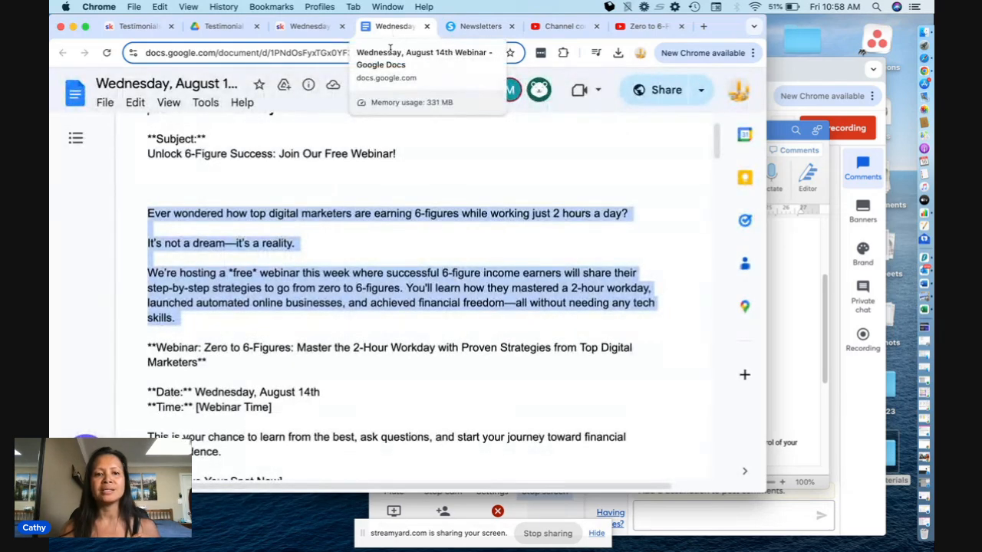
{"action": "left_click", "coordinate": [146, 152]}
{"action": "left_click_drag", "start_coordinate": [148, 154], "coordinate": [274, 156]}
{"action": "key", "text": "super+c"}
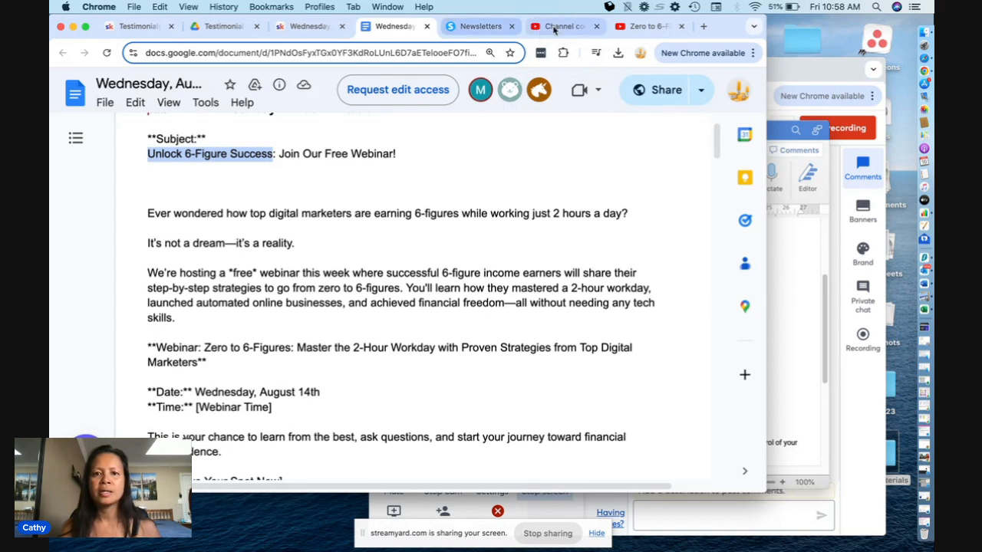
{"action": "left_click", "coordinate": [491, 26]}
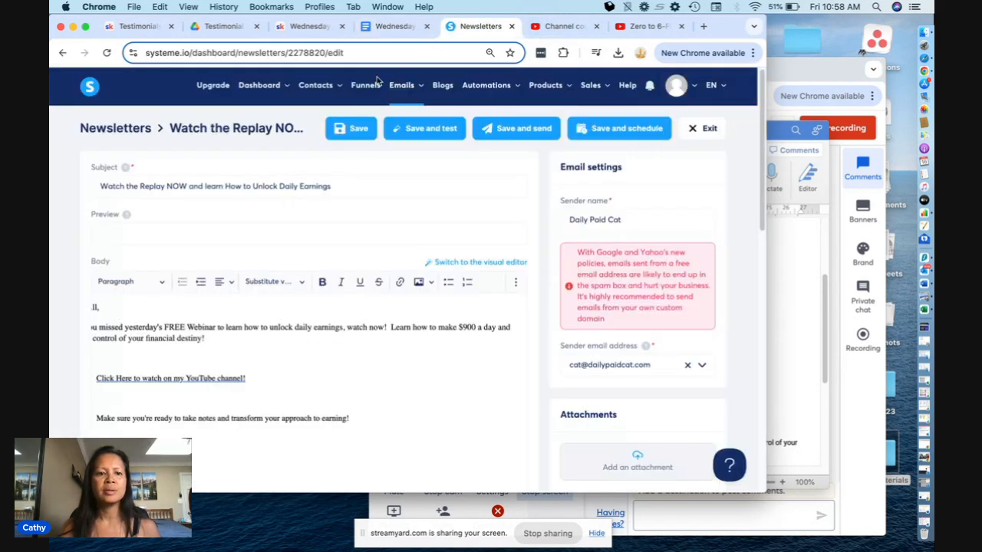
{"action": "left_click", "coordinate": [225, 185]}
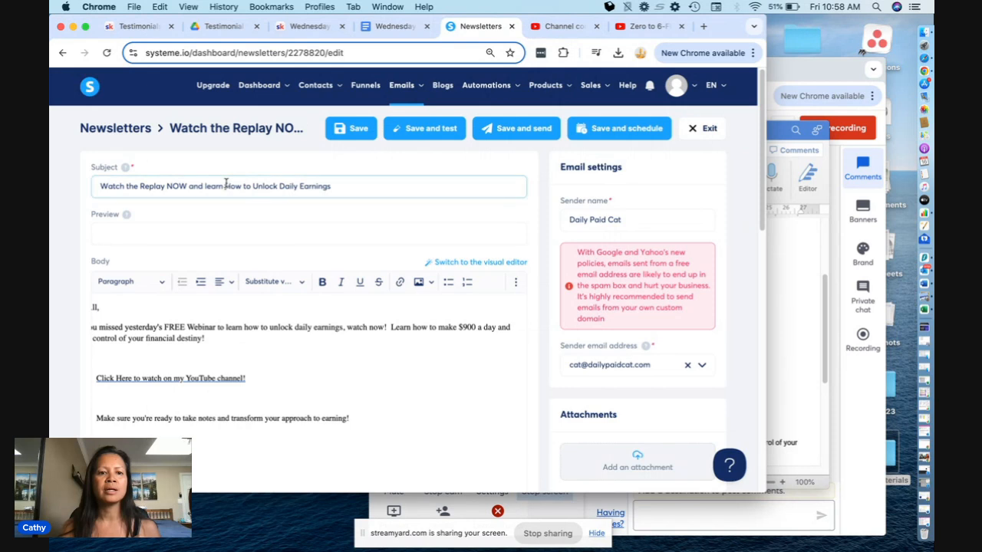
{"action": "left_click_drag", "start_coordinate": [225, 185], "coordinate": [331, 186]}
{"action": "key", "text": "super+v"}
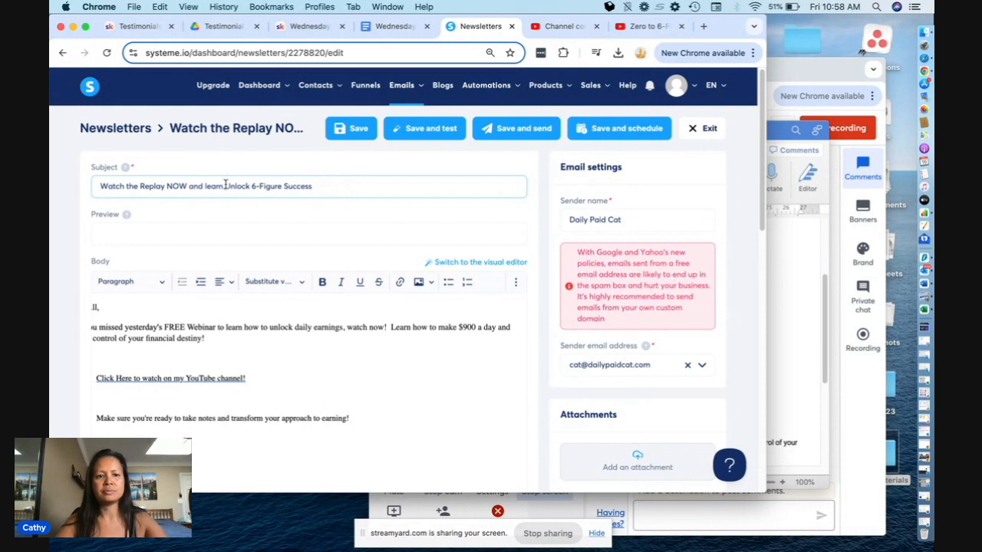
- Insert "How to" before "Unlock" in the subject and capitalize "Learn"
{"action": "left_click", "coordinate": [226, 185]}
{"action": "type", "text": "how"}
{"action": "key", "text": "BackSpace"}
{"action": "key", "text": "BackSpace"}
{"action": "key", "text": "BackSpace"}
{"action": "type", "text": "How to"}
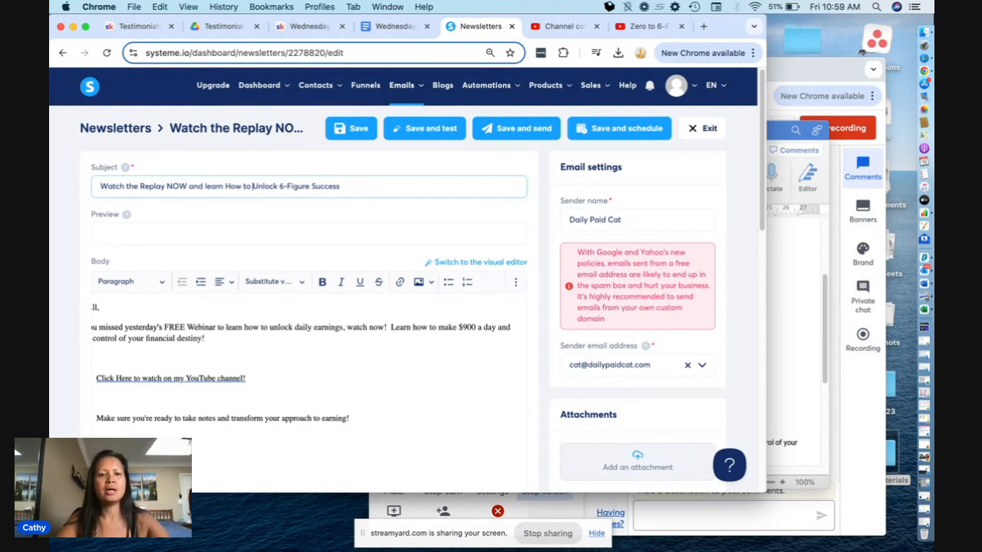
{"action": "left_click", "coordinate": [207, 185]}
{"action": "key", "text": "BackSpace"}
{"action": "type", "text": "L"}
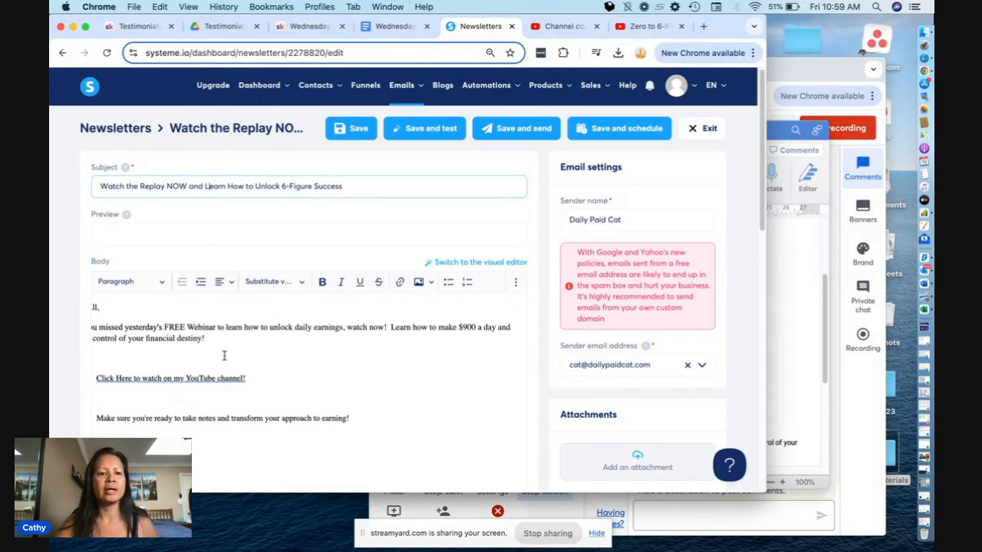
- Replace "yesterday's" with "last Thursday's" in the newsletter body's opening sentence
{"action": "left_click", "coordinate": [162, 325]}
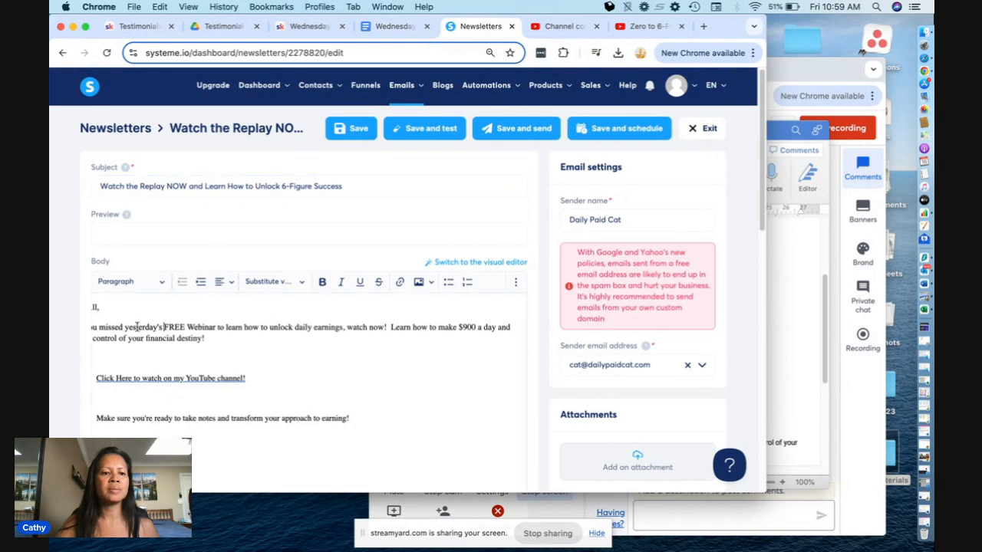
{"action": "left_click_drag", "start_coordinate": [126, 327], "coordinate": [162, 326]}
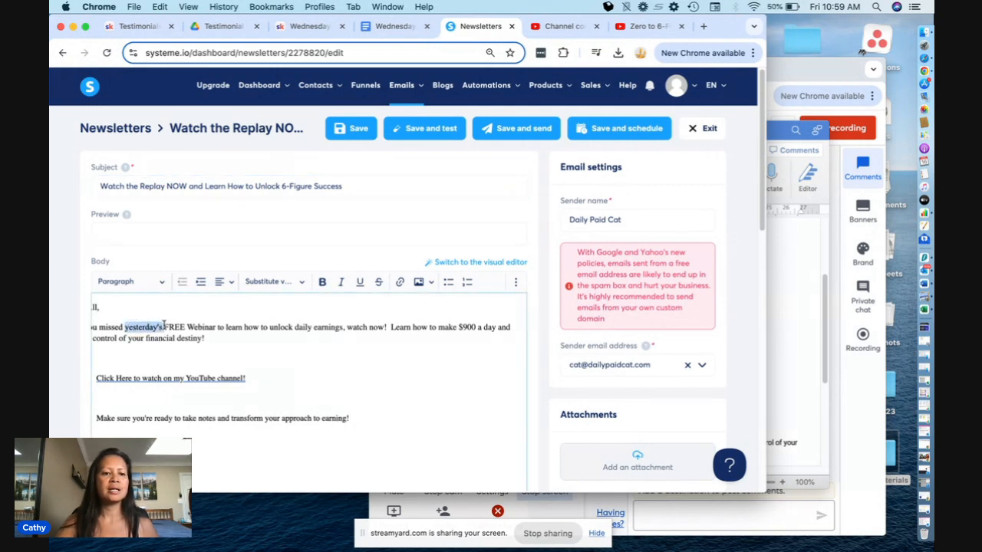
{"action": "type", "text": "last Thursday's"}
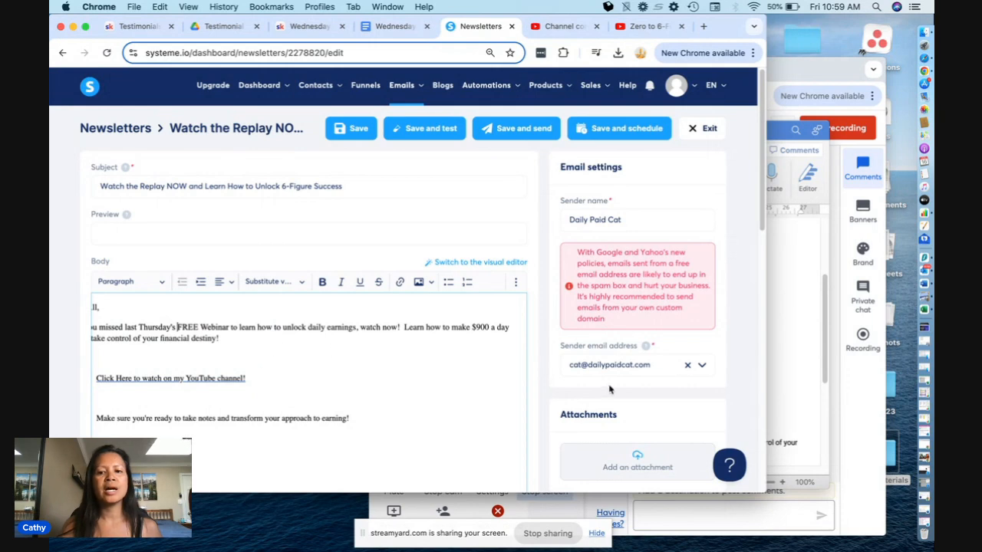
- Replace the opening paragraph's text after "learn how to" with the passage from "Unlock Daily Earnings" to "earning and freedom." in the Free Webinar info Word document
{"action": "left_click", "coordinate": [788, 345]}
{"action": "scroll", "coordinate": [787, 345], "scroll_direction": "down", "scroll_amount": 3}
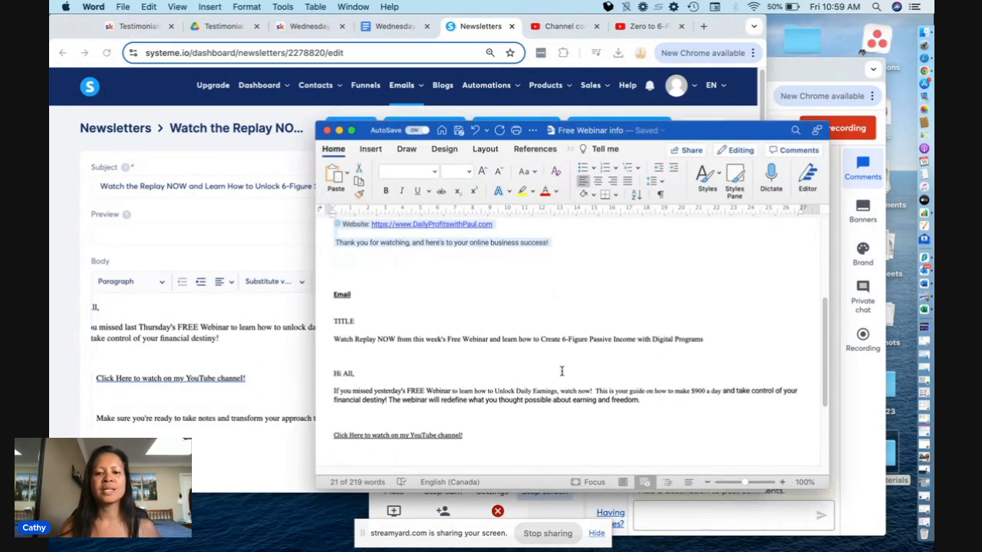
{"action": "scroll", "coordinate": [561, 371], "scroll_direction": "down", "scroll_amount": 3}
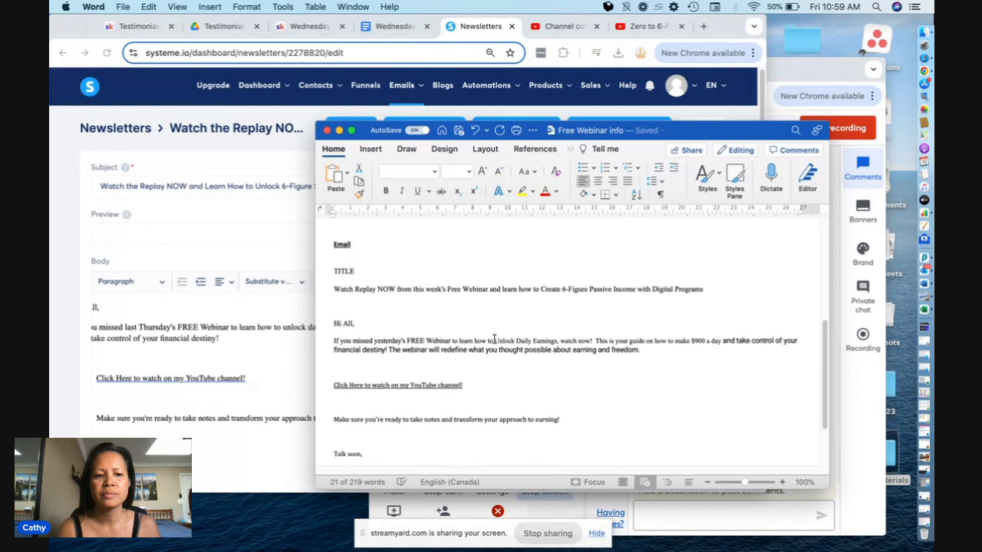
{"action": "left_click_drag", "start_coordinate": [495, 339], "coordinate": [652, 349]}
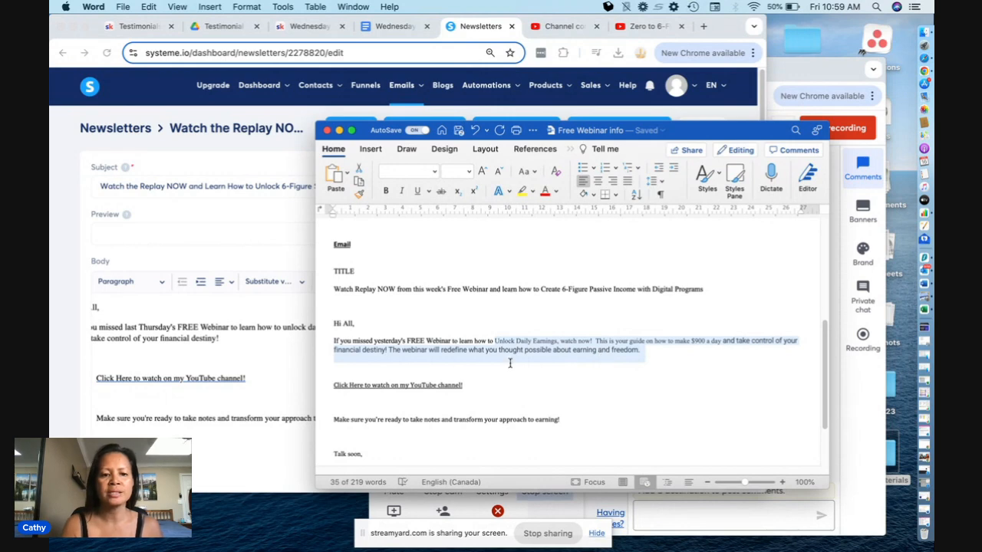
{"action": "left_click", "coordinate": [293, 370]}
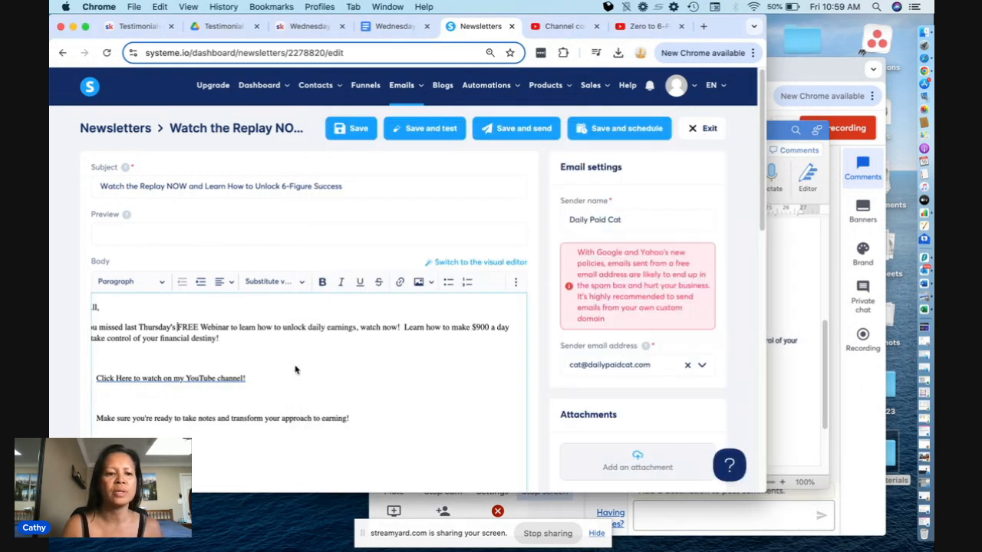
{"action": "left_click", "coordinate": [796, 400]}
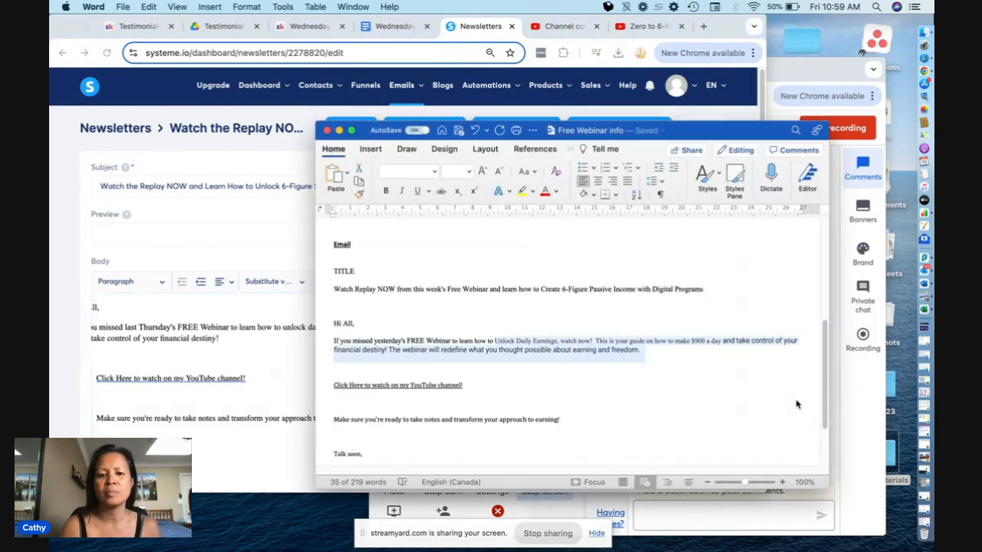
{"action": "left_click", "coordinate": [290, 349]}
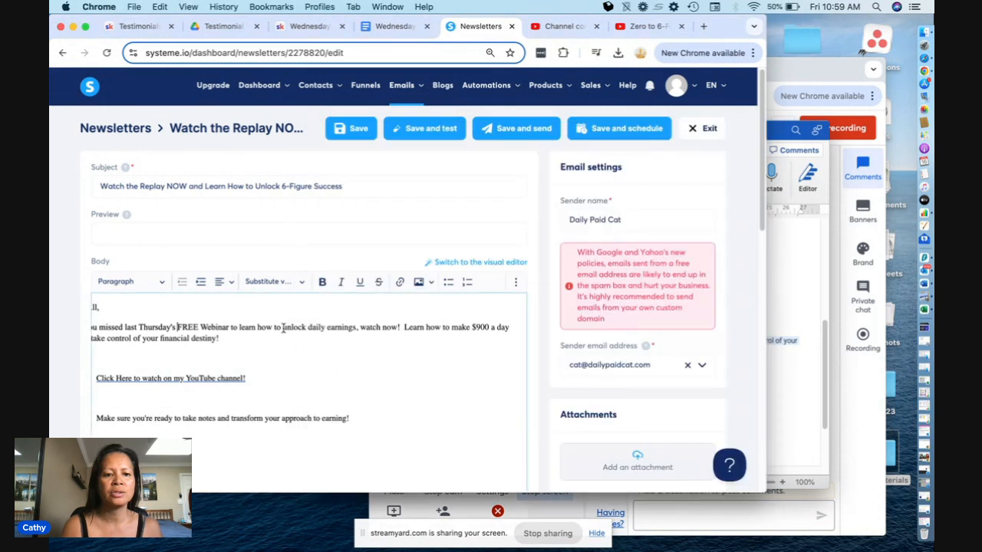
{"action": "left_click_drag", "start_coordinate": [283, 327], "coordinate": [294, 340]}
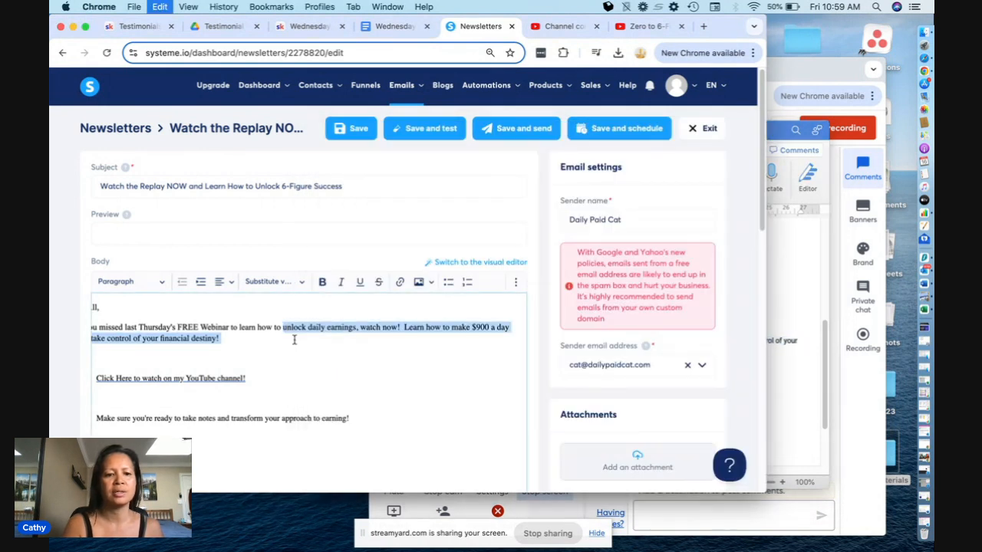
{"action": "key", "text": "super+v"}
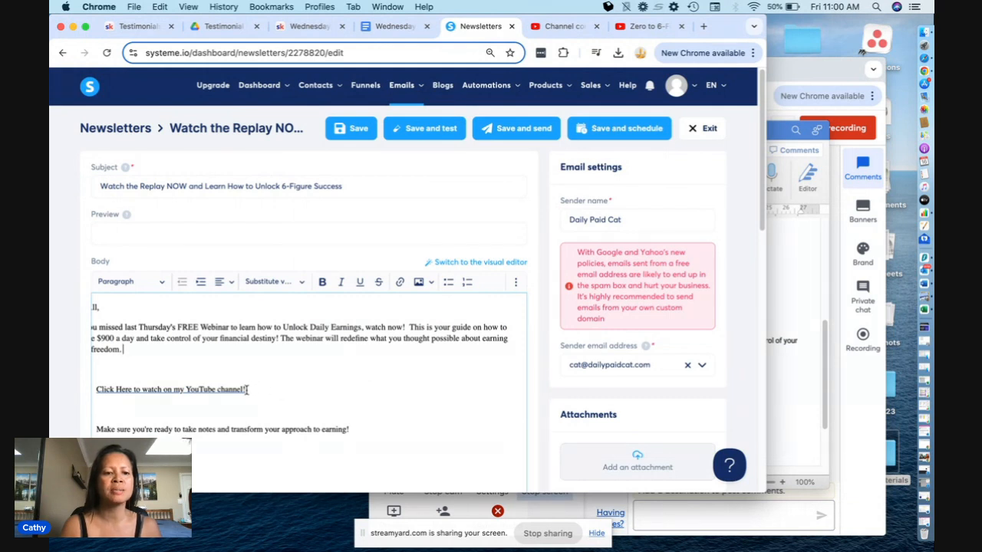
- Check the current target of the "Click Here to watch on my YouTube channel!" link and the replay upload's progress in YouTube Studio
{"action": "left_click_drag", "start_coordinate": [247, 390], "coordinate": [94, 390]}
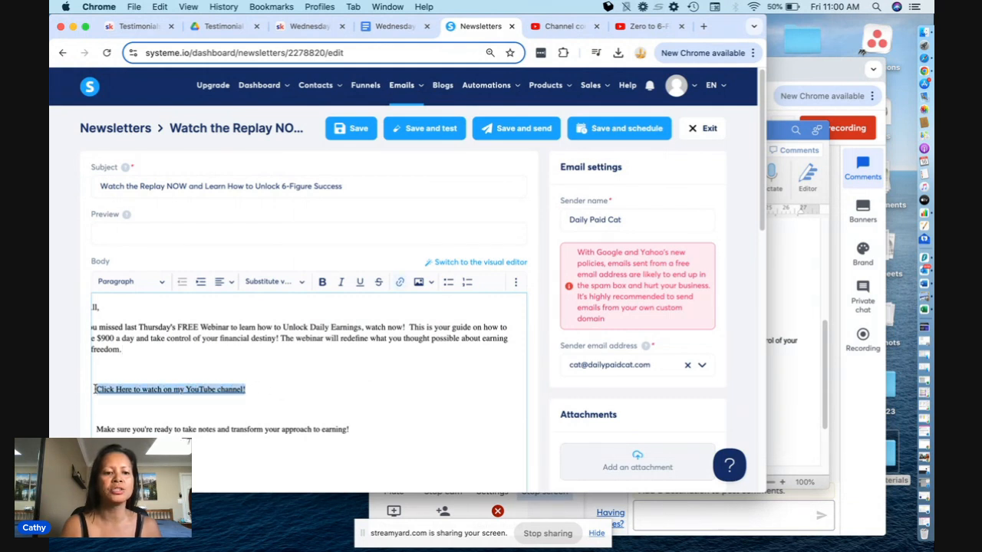
{"action": "left_click", "coordinate": [574, 28]}
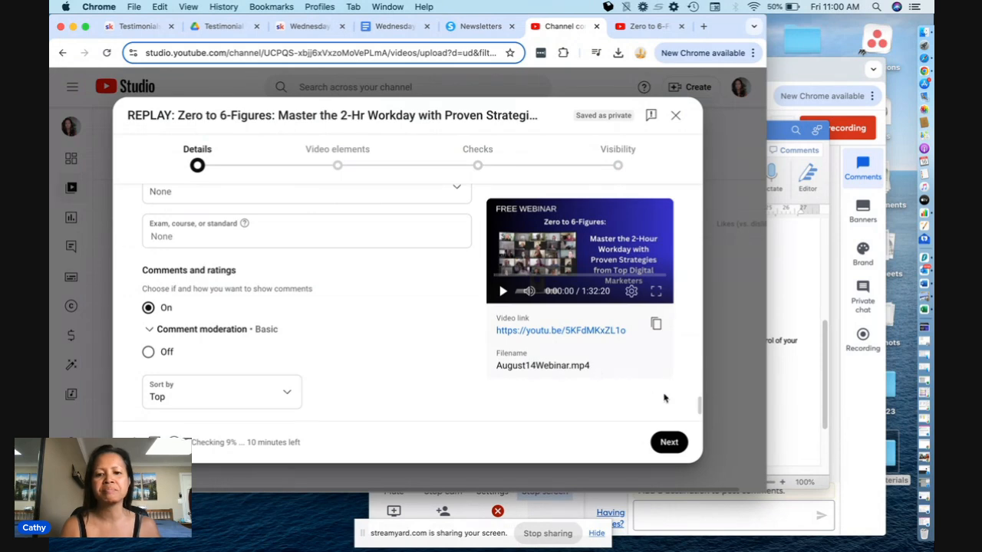
{"action": "left_click", "coordinate": [467, 28]}
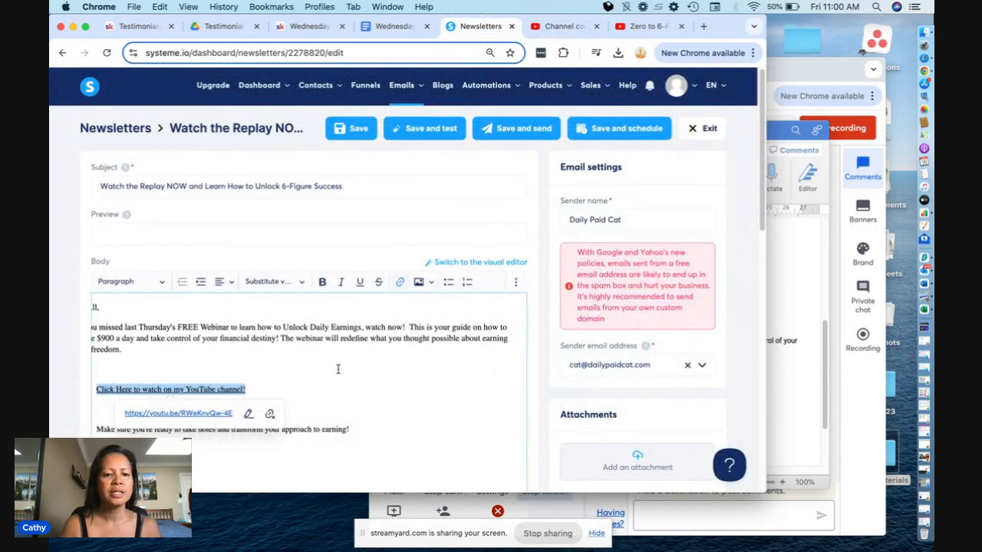
- Check where the "Go here to be part of the Program." link in the newsletter's closing line points
{"action": "scroll", "coordinate": [338, 369], "scroll_direction": "down", "scroll_amount": 3}
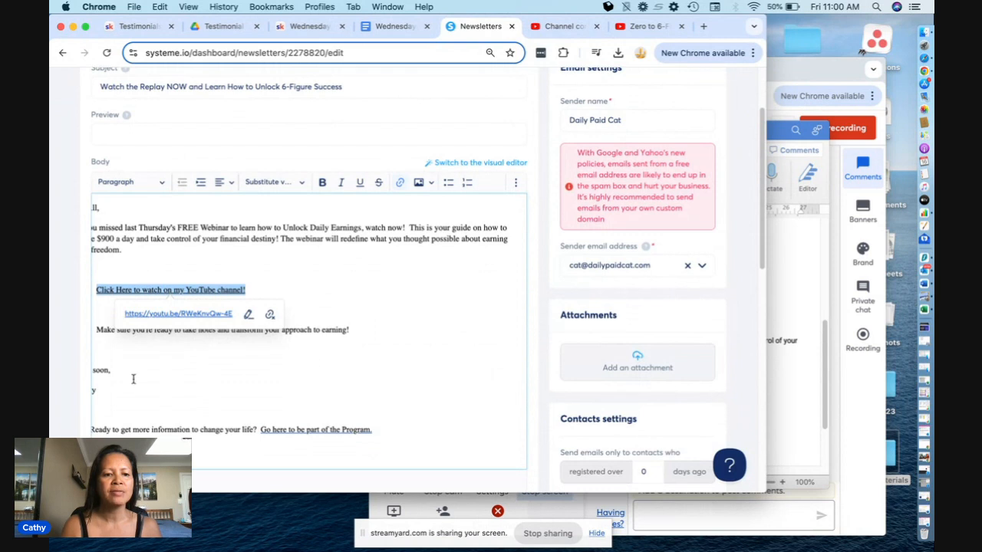
{"action": "left_click", "coordinate": [133, 379]}
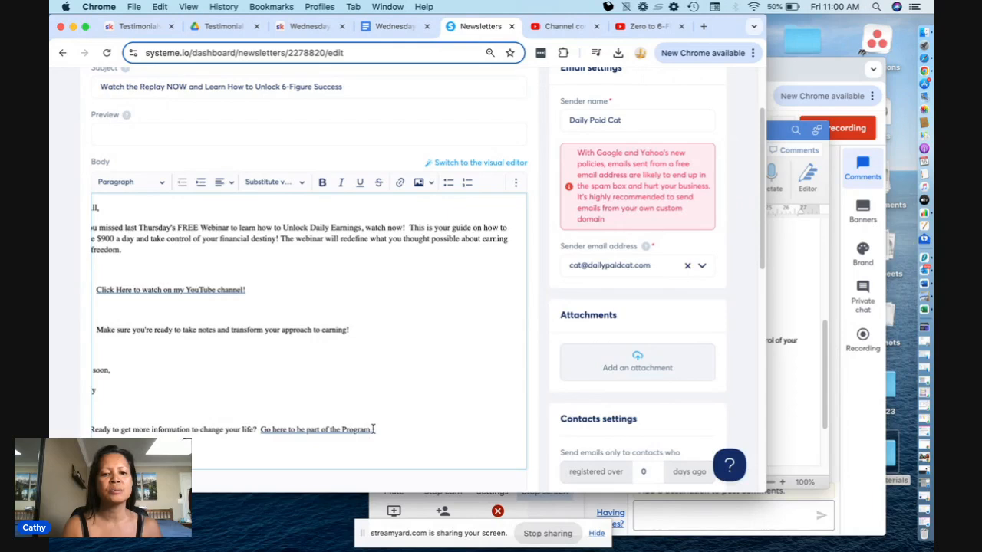
{"action": "left_click_drag", "start_coordinate": [375, 430], "coordinate": [261, 431]}
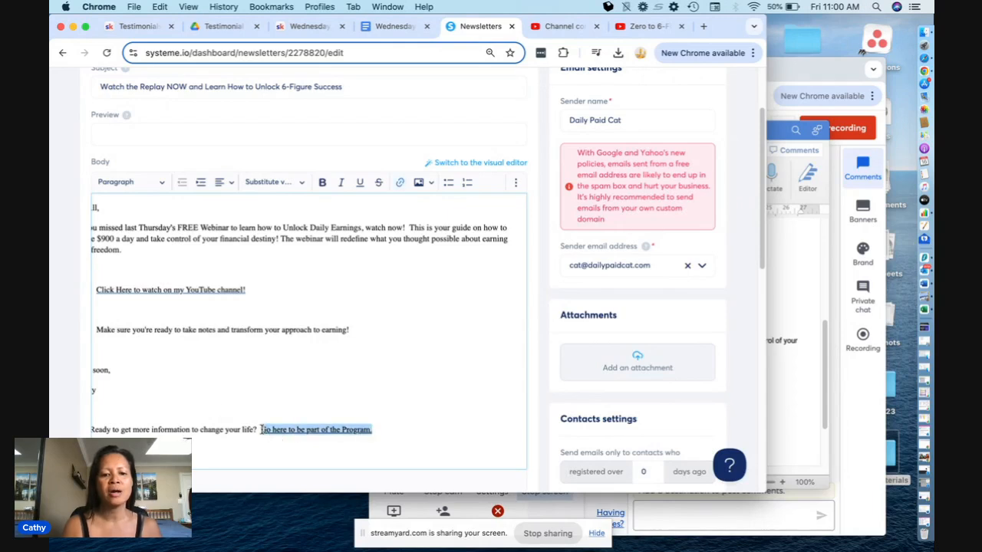
{"action": "left_click", "coordinate": [455, 409]}
{"action": "scroll", "coordinate": [455, 409], "scroll_direction": "up", "scroll_amount": 3}
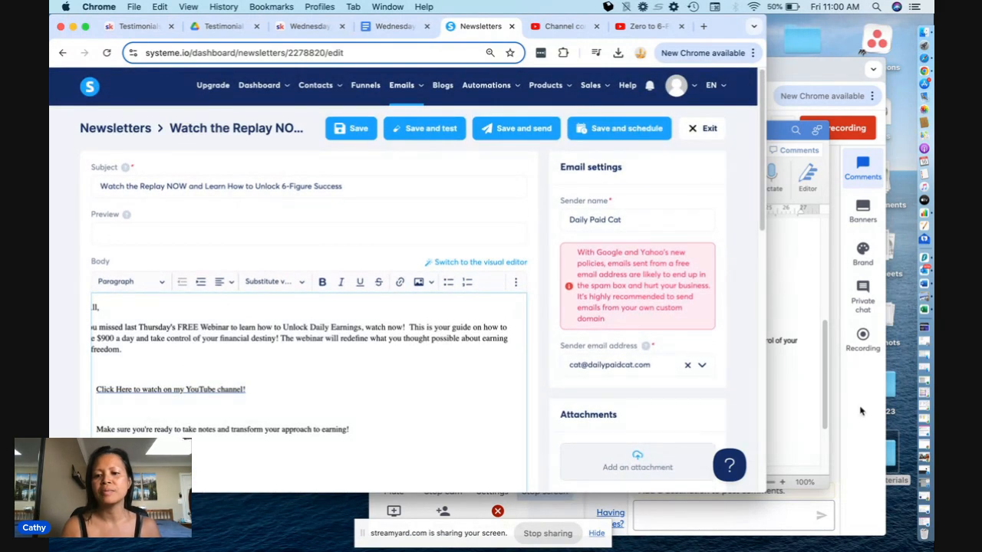
{"action": "left_click", "coordinate": [785, 234]}
{"action": "left_click", "coordinate": [782, 128]}
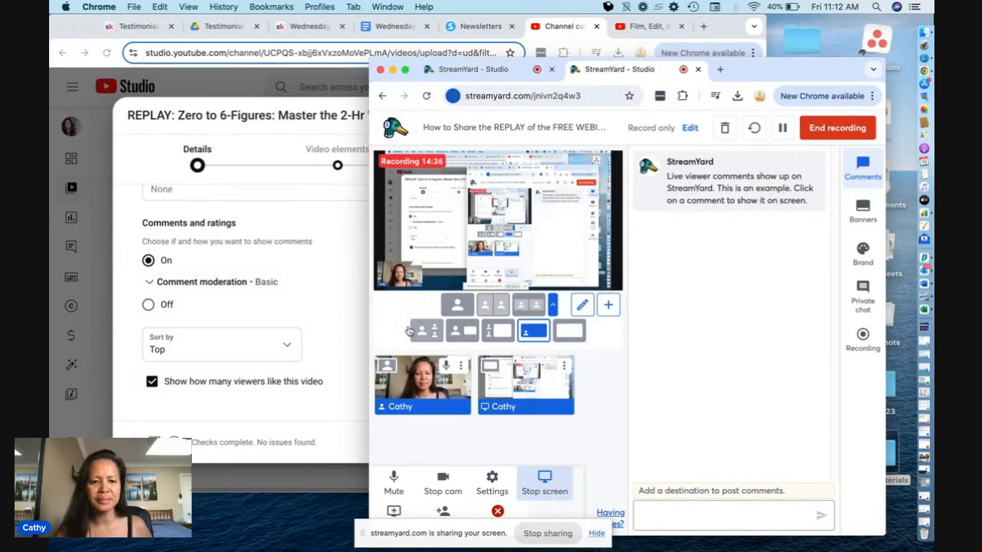
- Pass the replay upload's video elements and checks stages without additions, set its visibility to Public, and publish it
{"action": "left_click", "coordinate": [240, 421]}
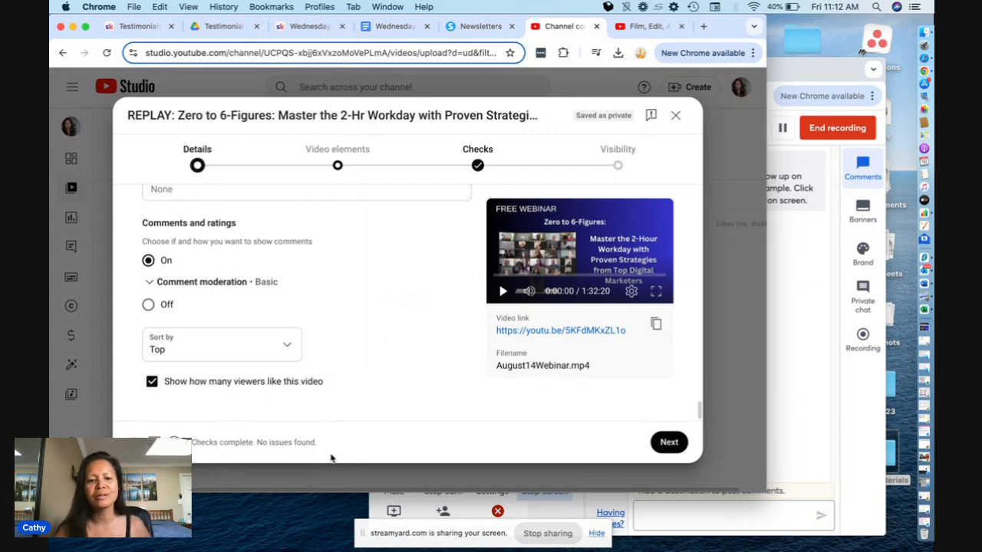
{"action": "left_click", "coordinate": [667, 443]}
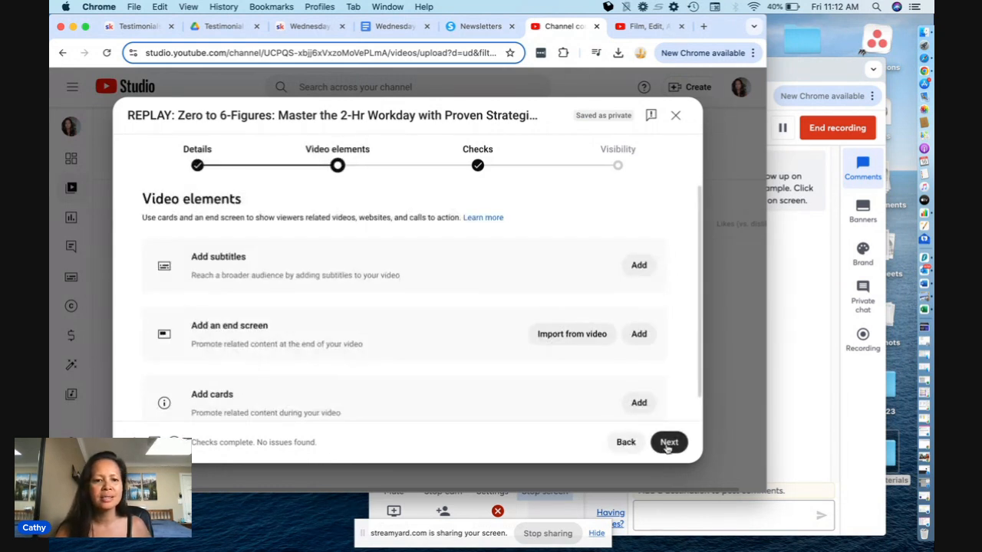
{"action": "scroll", "coordinate": [401, 326], "scroll_direction": "down", "scroll_amount": 1}
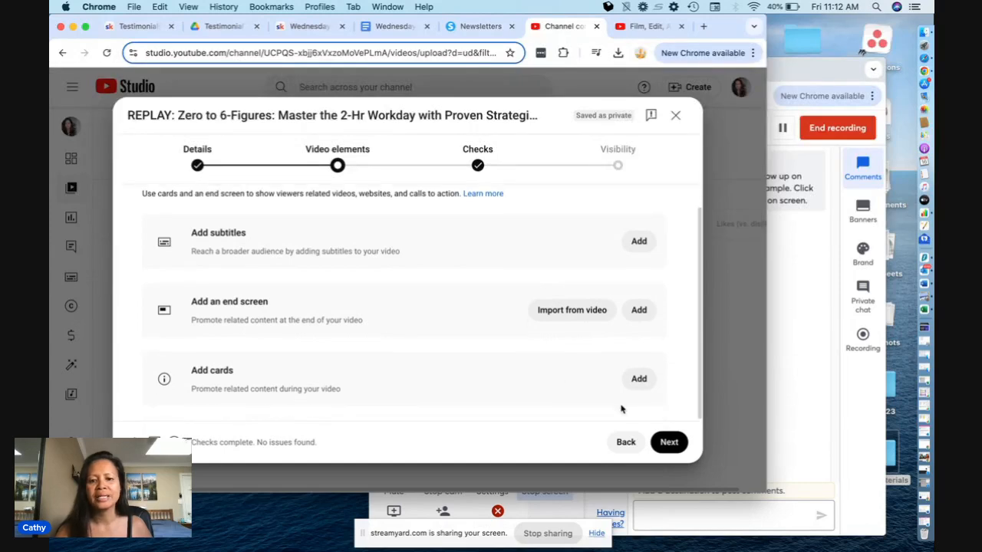
{"action": "left_click", "coordinate": [669, 444]}
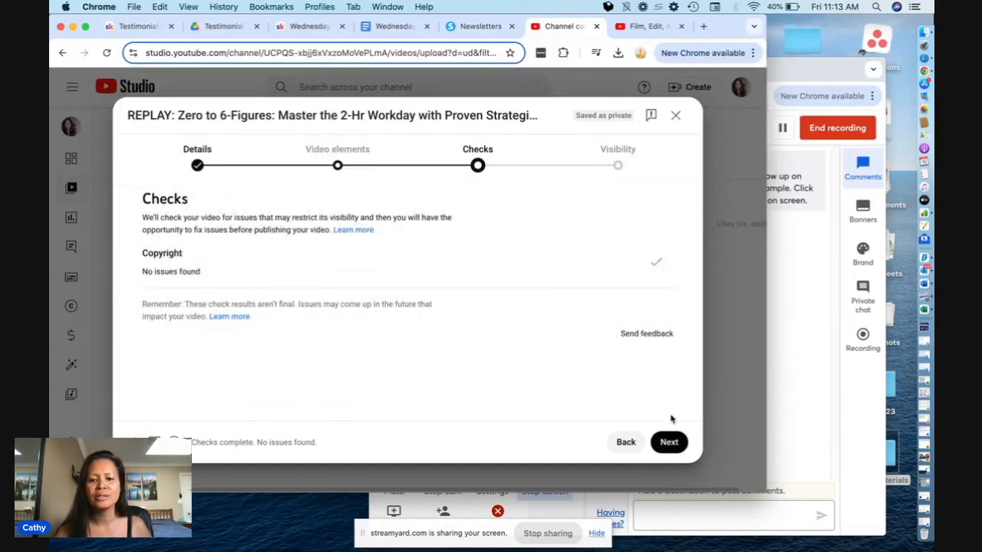
{"action": "left_click", "coordinate": [670, 443]}
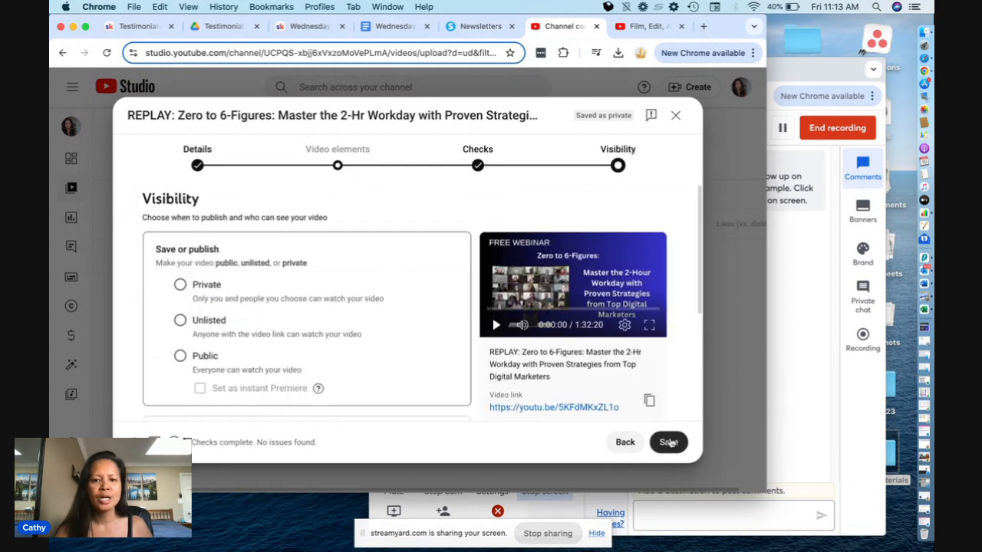
{"action": "left_click", "coordinate": [181, 356]}
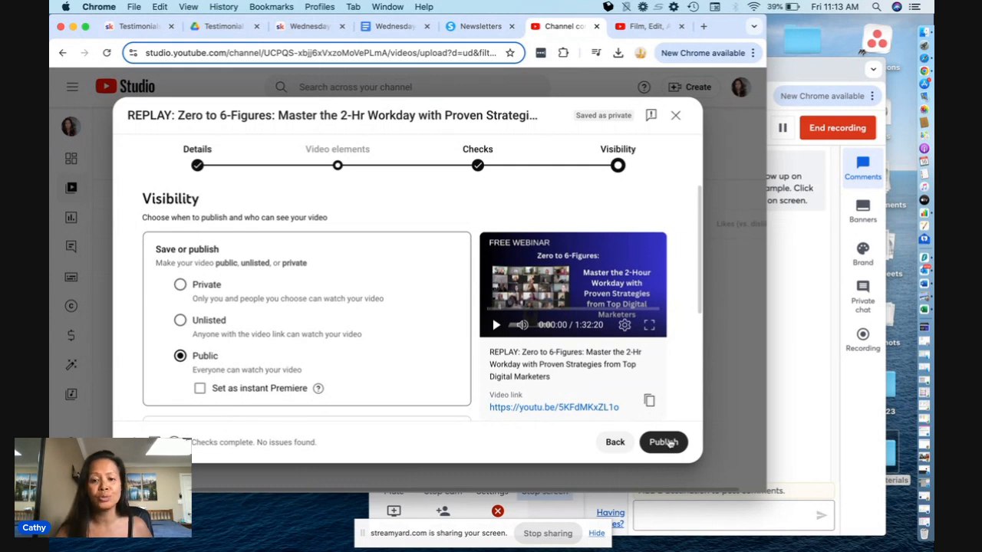
{"action": "left_click", "coordinate": [664, 443]}
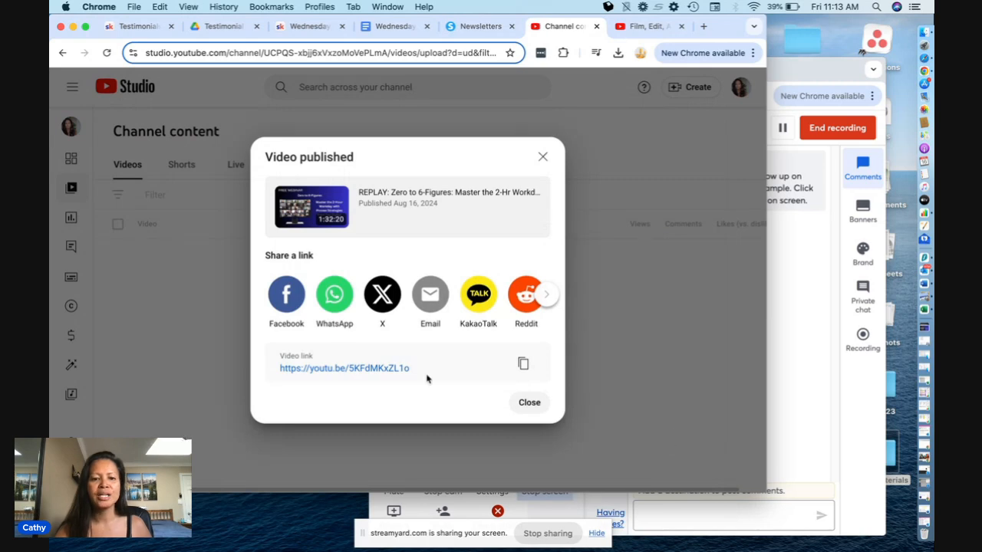
{"action": "left_click", "coordinate": [524, 364]}
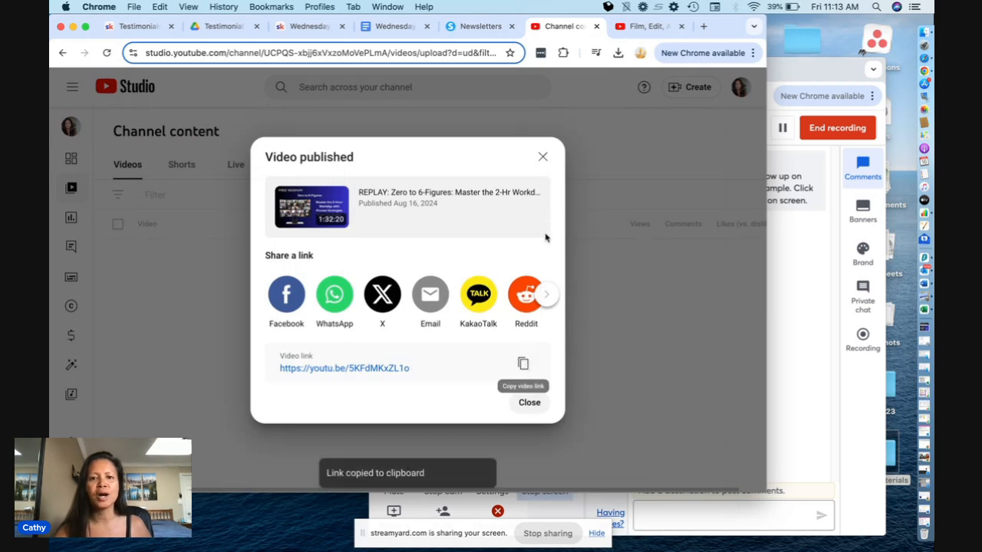
{"action": "left_click", "coordinate": [474, 30]}
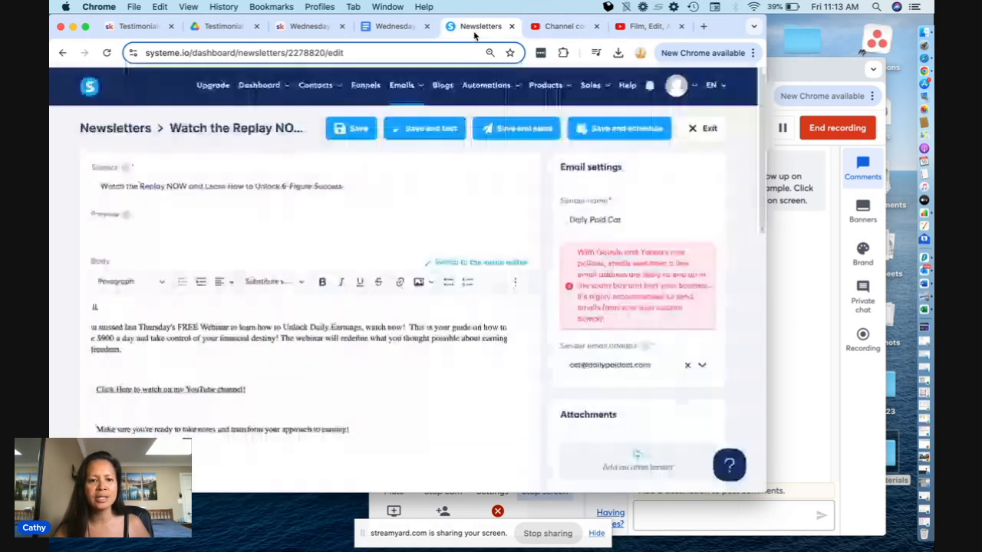
{"action": "left_click_drag", "start_coordinate": [248, 391], "coordinate": [90, 389]}
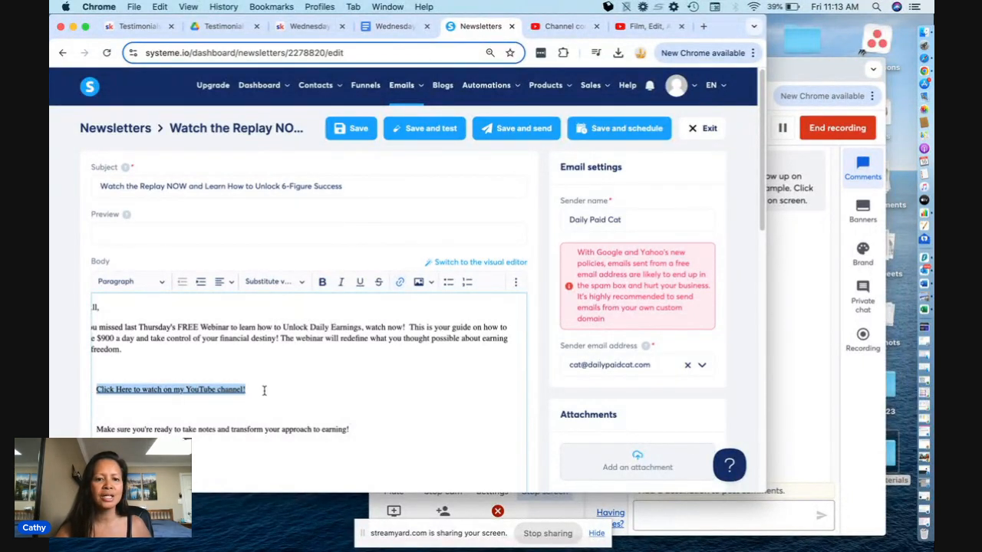
{"action": "left_click", "coordinate": [399, 284]}
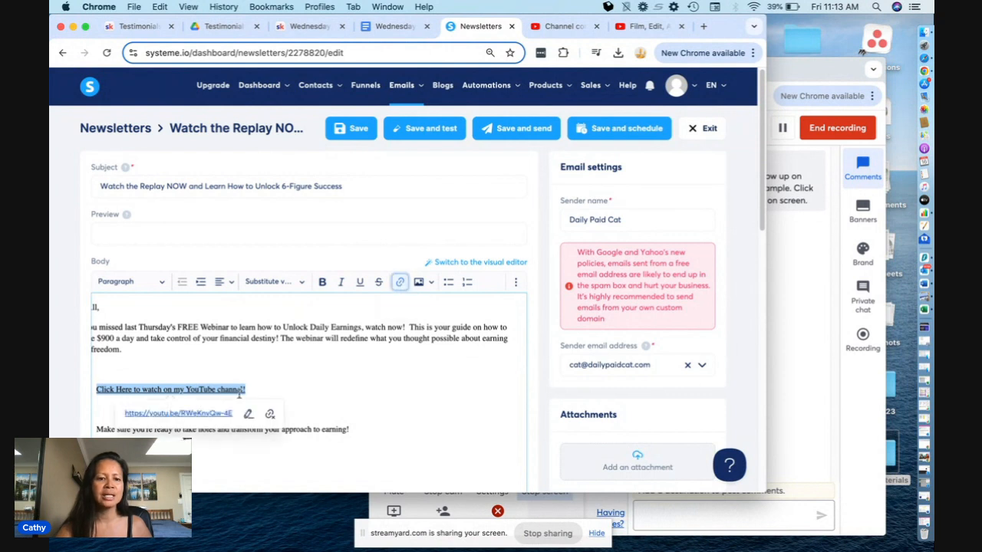
{"action": "left_click", "coordinate": [221, 415]}
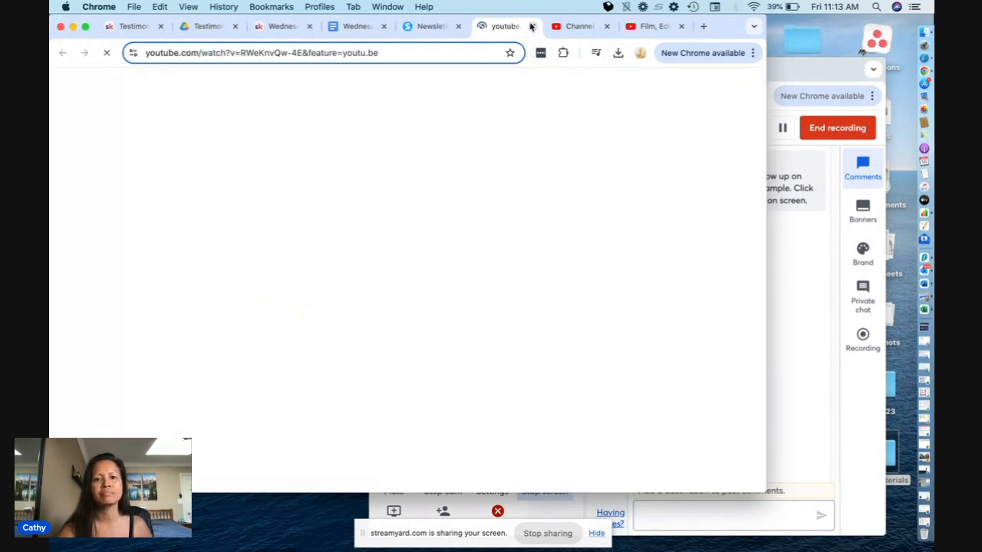
{"action": "left_click", "coordinate": [533, 27]}
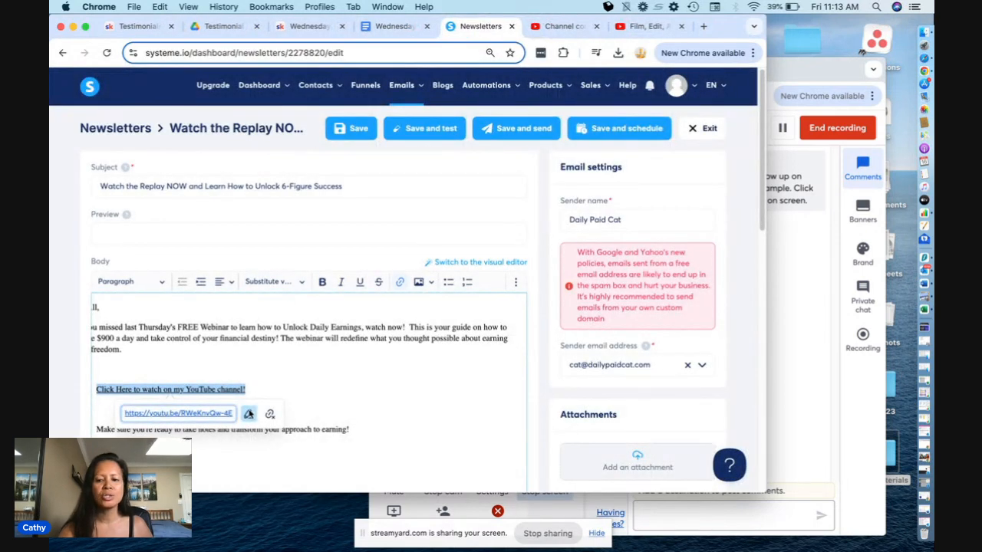
{"action": "left_click", "coordinate": [249, 415]}
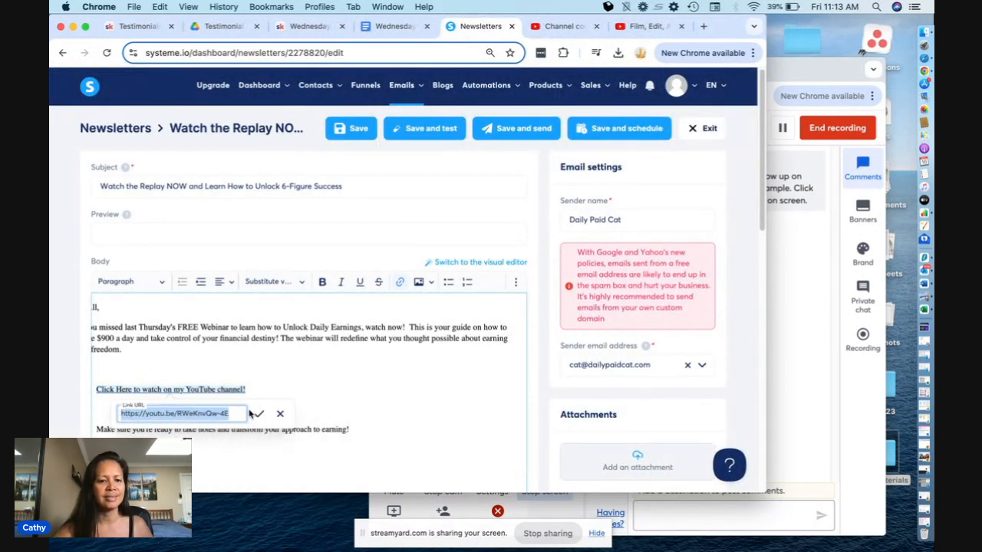
{"action": "key", "text": "BackSpace"}
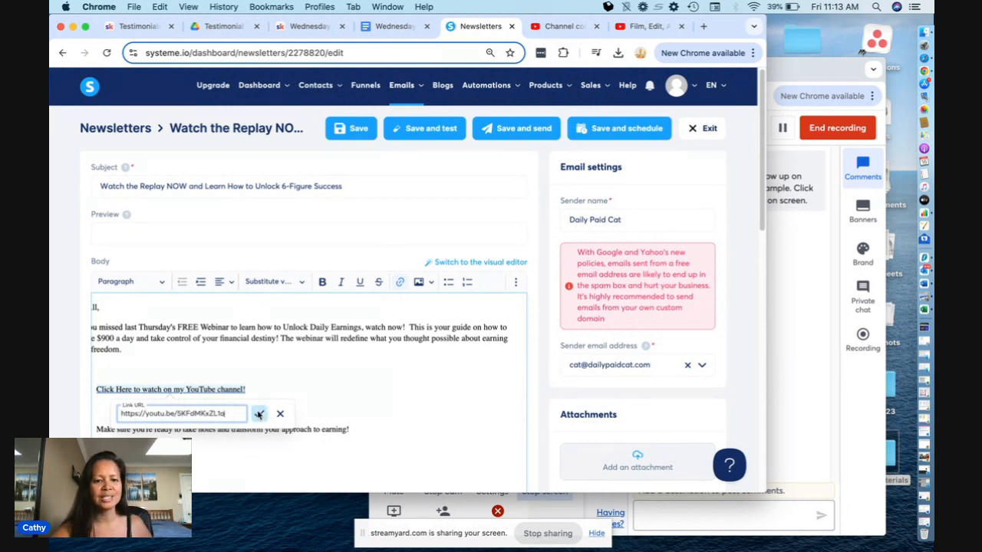
{"action": "left_click", "coordinate": [259, 414]}
{"action": "left_click", "coordinate": [369, 371]}
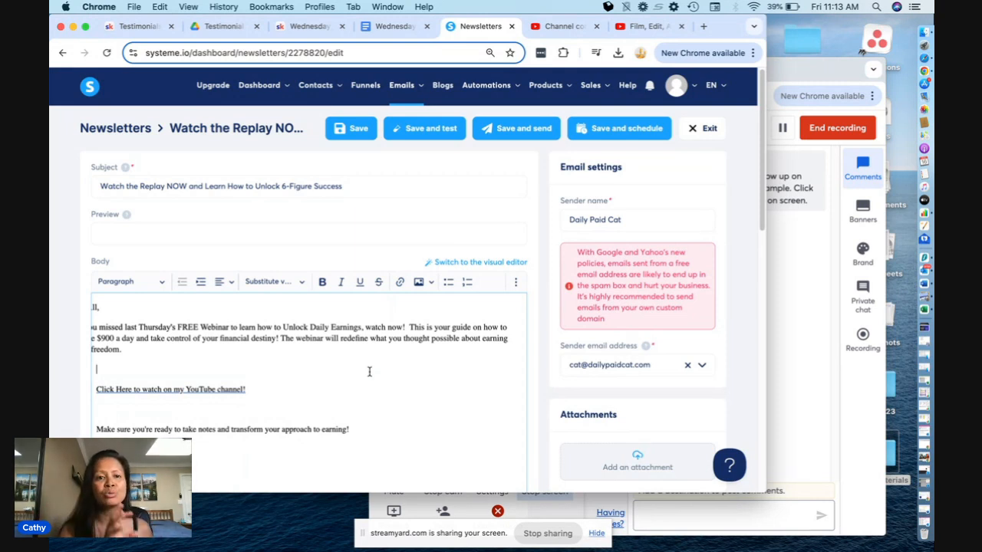
- Save the newsletter and send a test email to the prefilled address
{"action": "left_click", "coordinate": [434, 134]}
{"action": "left_click", "coordinate": [422, 335]}
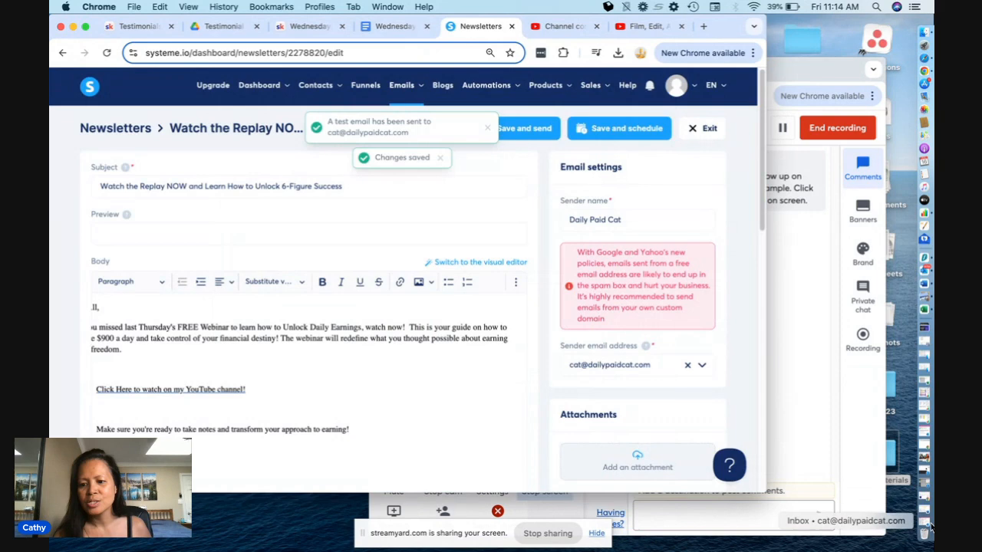
- Switch to Outlook, refresh the mailbox, and open the "Watch the Replay NOW" test email from Daily Paid Cat
{"action": "left_click", "coordinate": [926, 526]}
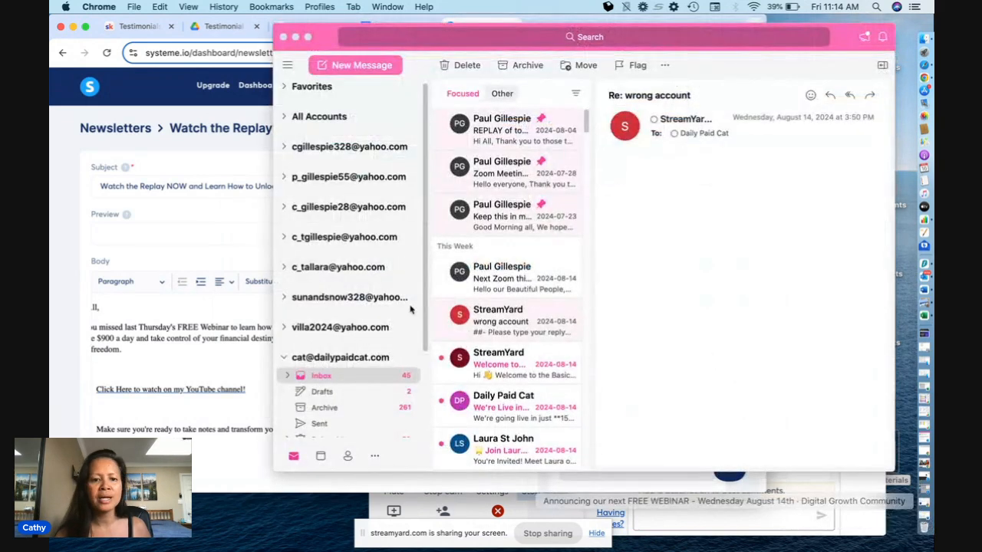
{"action": "left_click", "coordinate": [665, 66]}
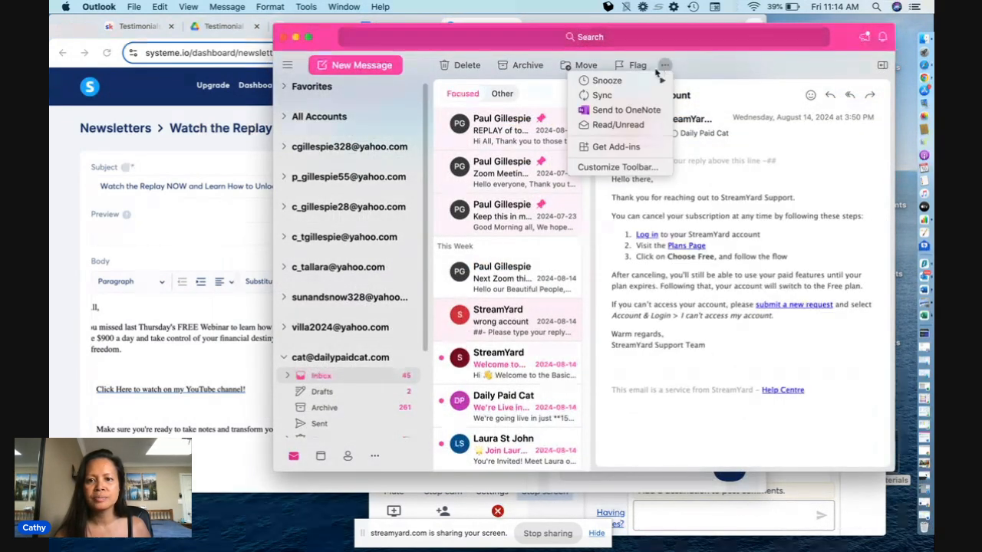
{"action": "left_click", "coordinate": [484, 280]}
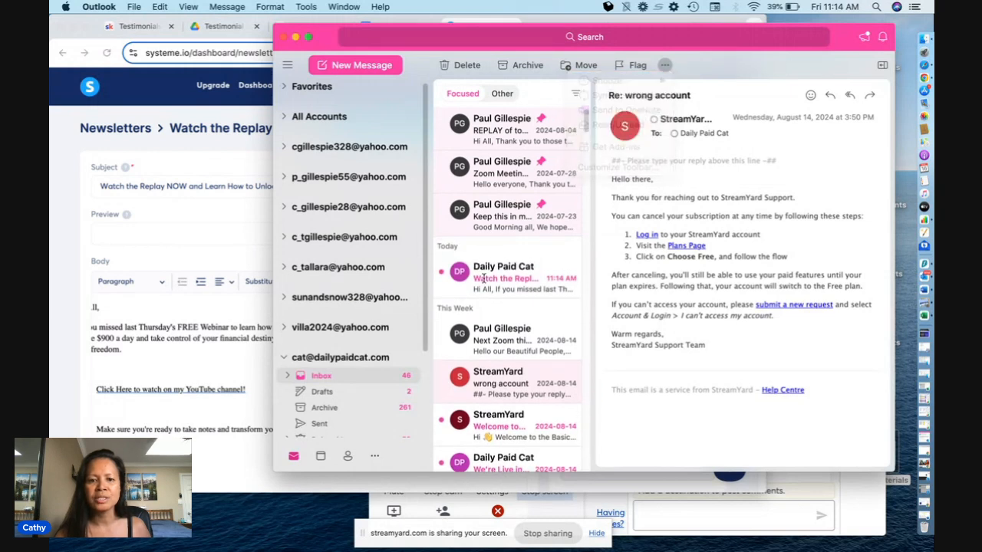
{"action": "left_click", "coordinate": [485, 281]}
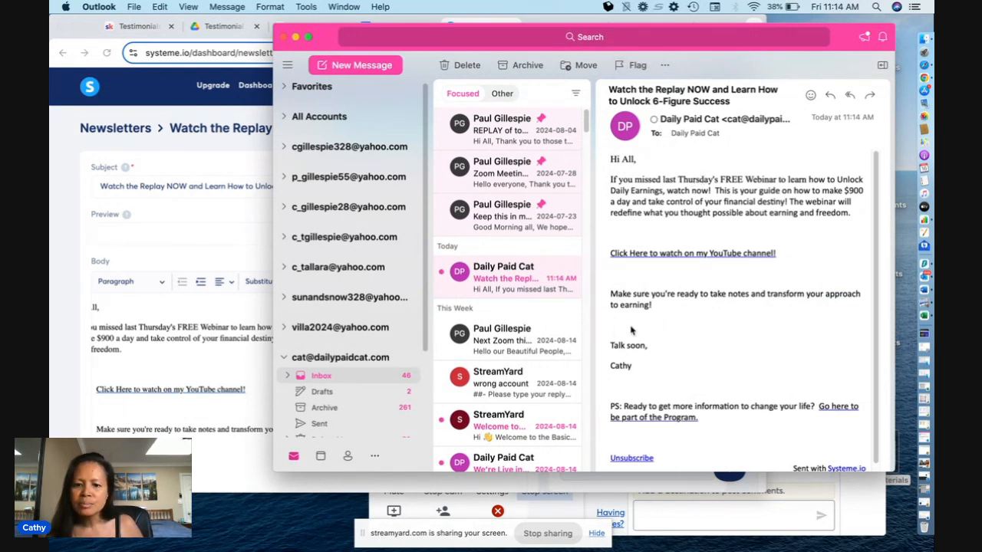
- Test the YouTube replay link and the program link in the test email, closing each opened page, and minimize Outlook
{"action": "left_click", "coordinate": [717, 256]}
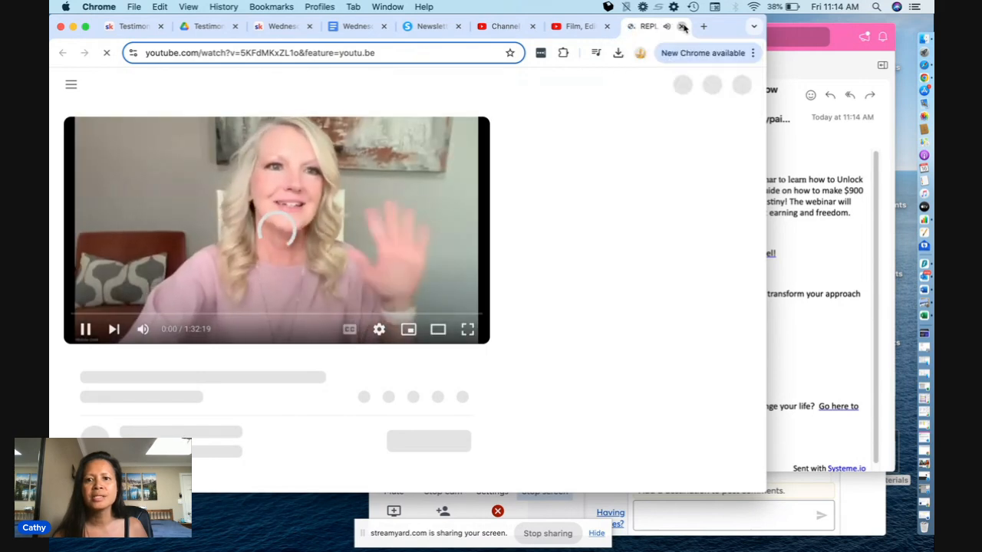
{"action": "key", "text": "super+w"}
{"action": "left_click", "coordinate": [839, 343]}
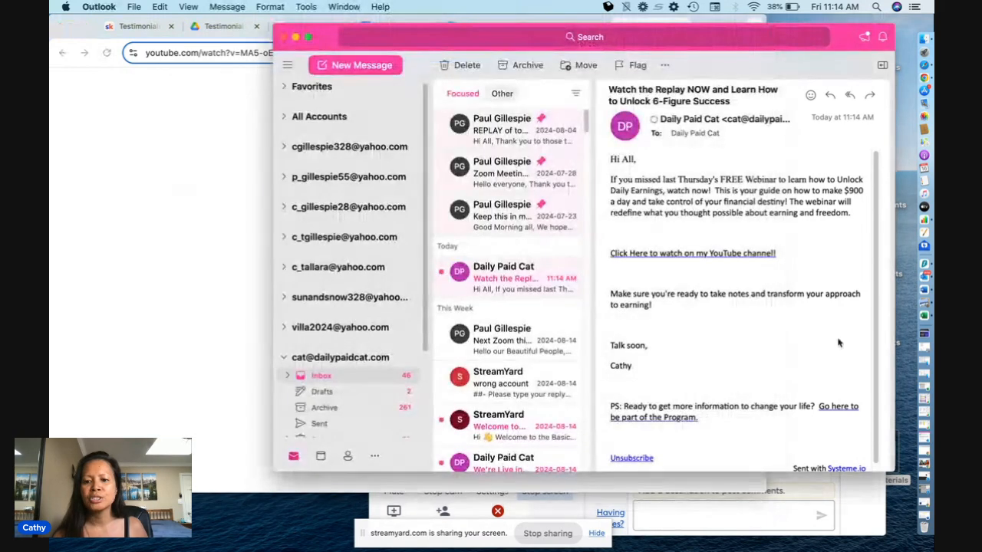
{"action": "left_click", "coordinate": [850, 407]}
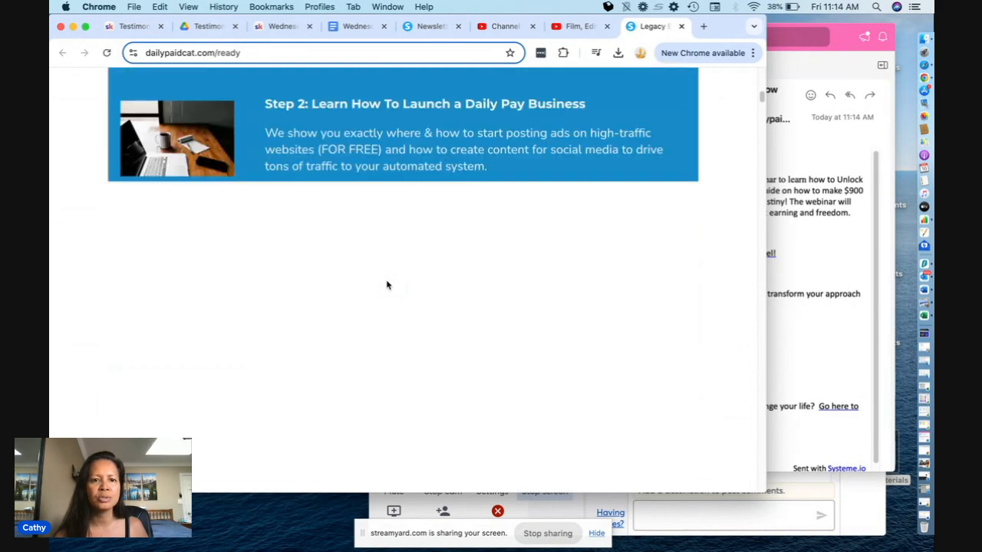
{"action": "scroll", "coordinate": [387, 285], "scroll_direction": "down", "scroll_amount": 5}
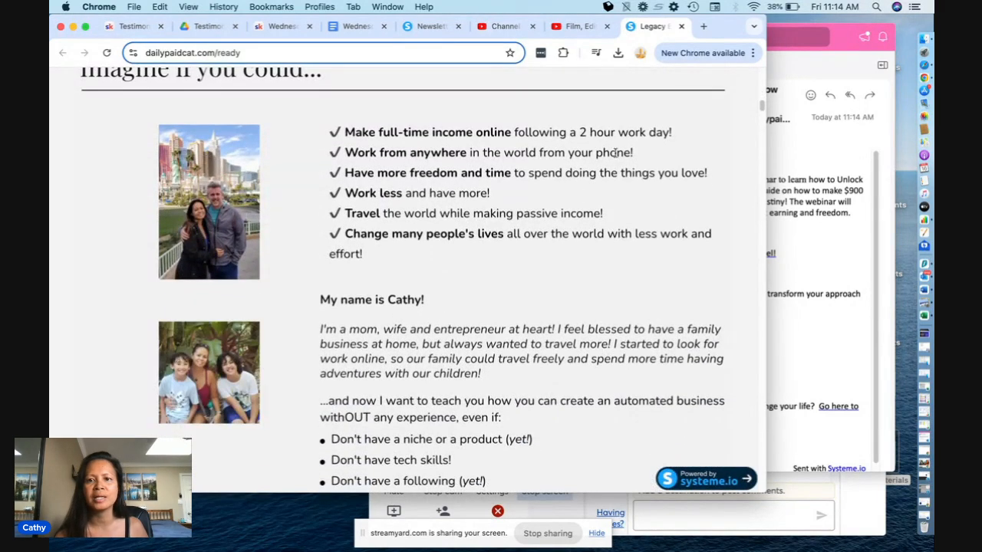
{"action": "left_click", "coordinate": [683, 27]}
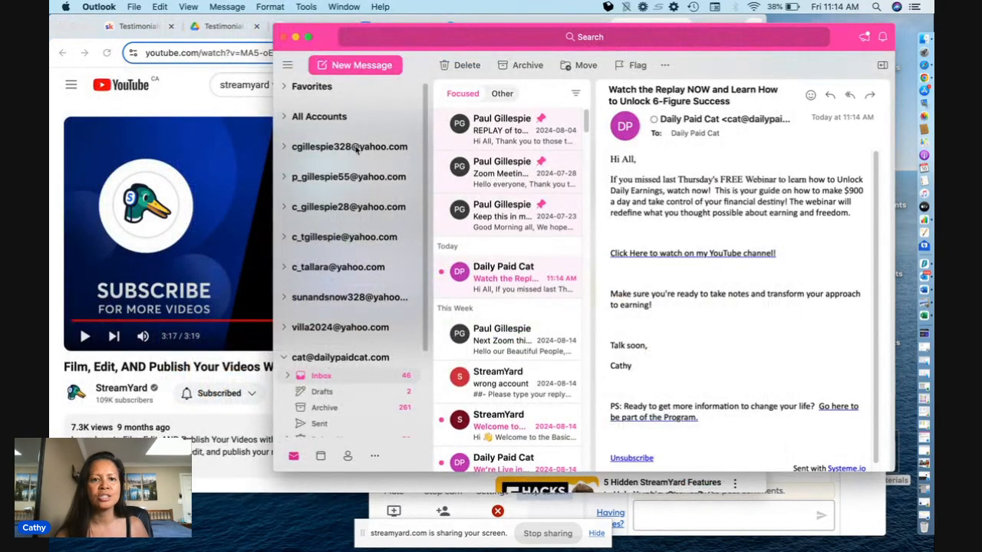
{"action": "left_click", "coordinate": [297, 37]}
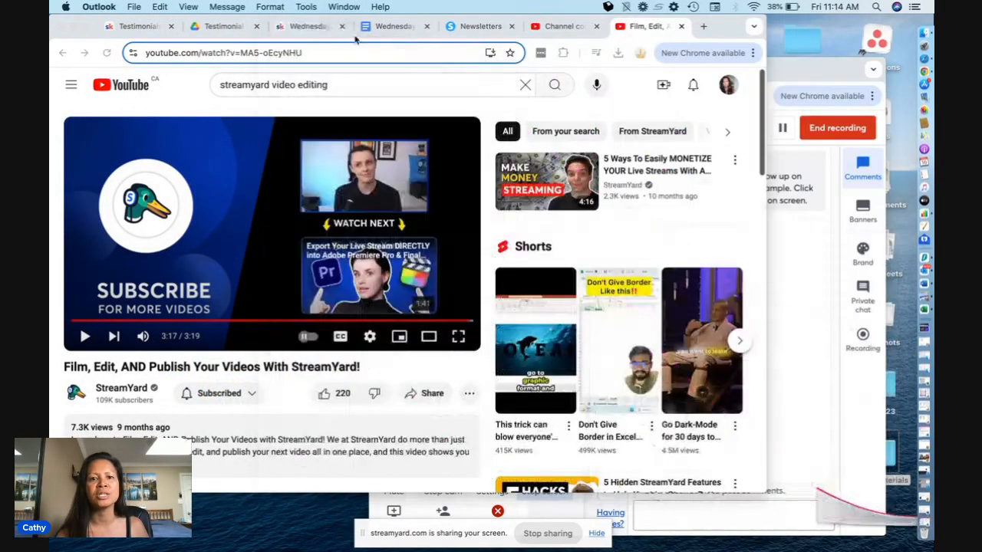
- Return to the systeme.io newsletter, check its body and included contact tags, and save and send it immediately
{"action": "left_click", "coordinate": [464, 28]}
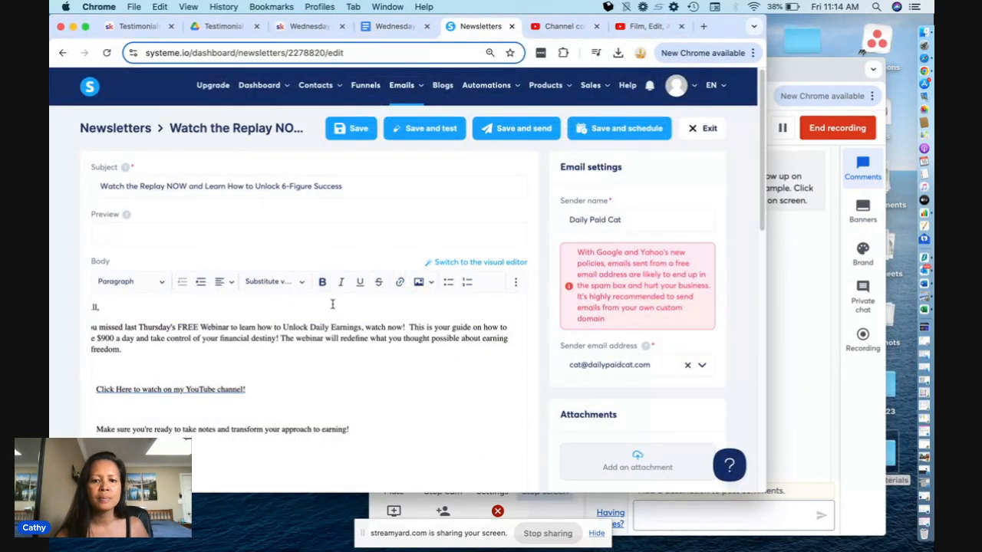
{"action": "scroll", "coordinate": [333, 303], "scroll_direction": "down", "scroll_amount": 2}
{"action": "scroll", "coordinate": [332, 303], "scroll_direction": "down", "scroll_amount": 3}
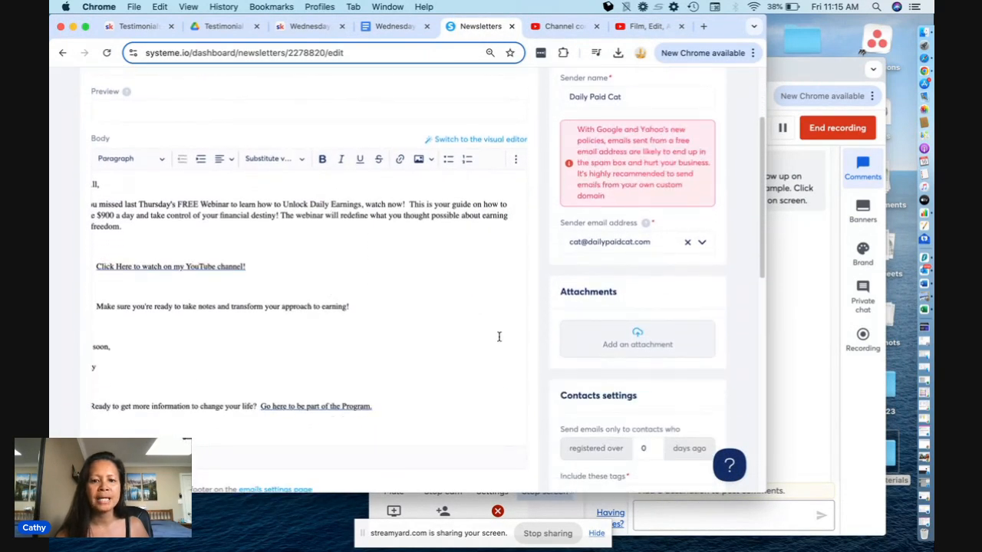
{"action": "scroll", "coordinate": [499, 336], "scroll_direction": "down", "scroll_amount": 5}
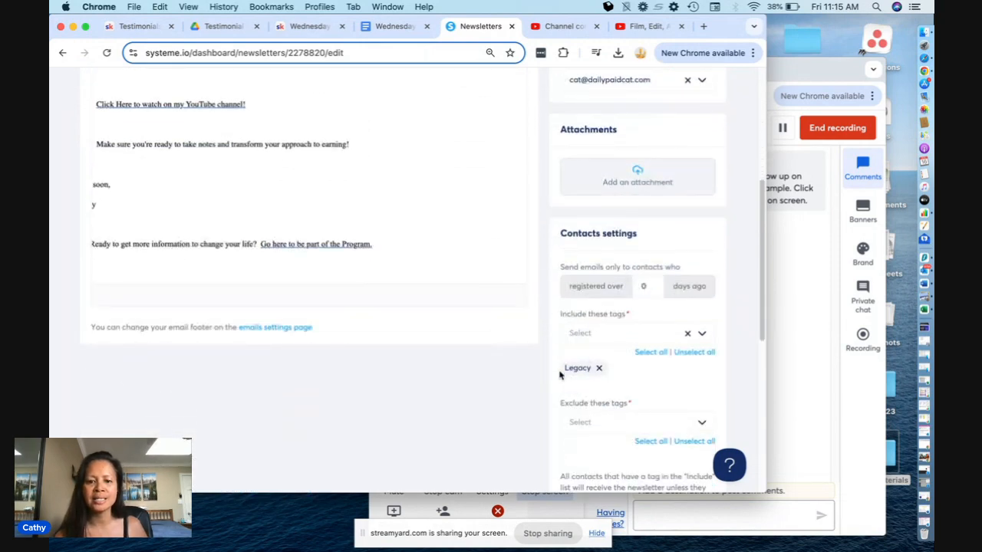
{"action": "scroll", "coordinate": [506, 383], "scroll_direction": "up", "scroll_amount": 8}
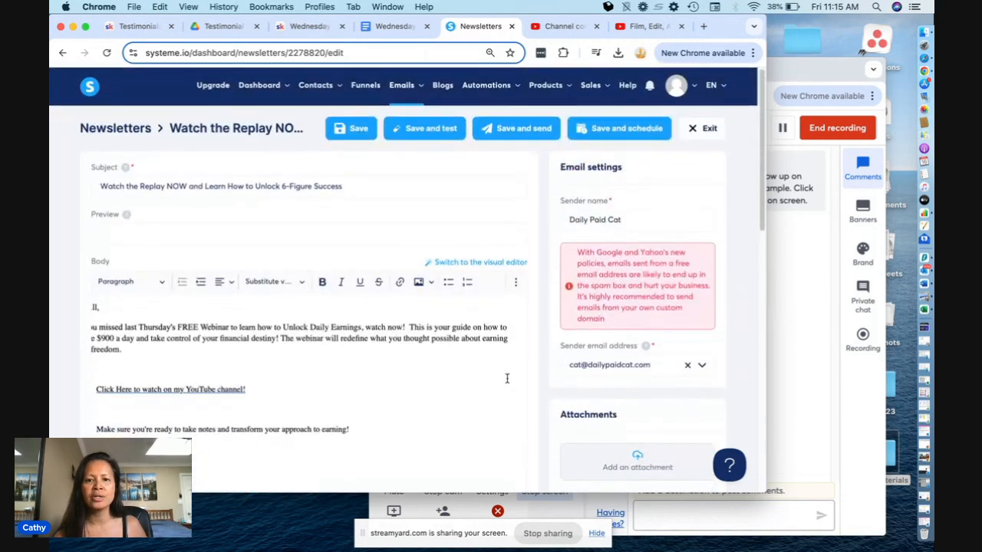
{"action": "left_click", "coordinate": [546, 135]}
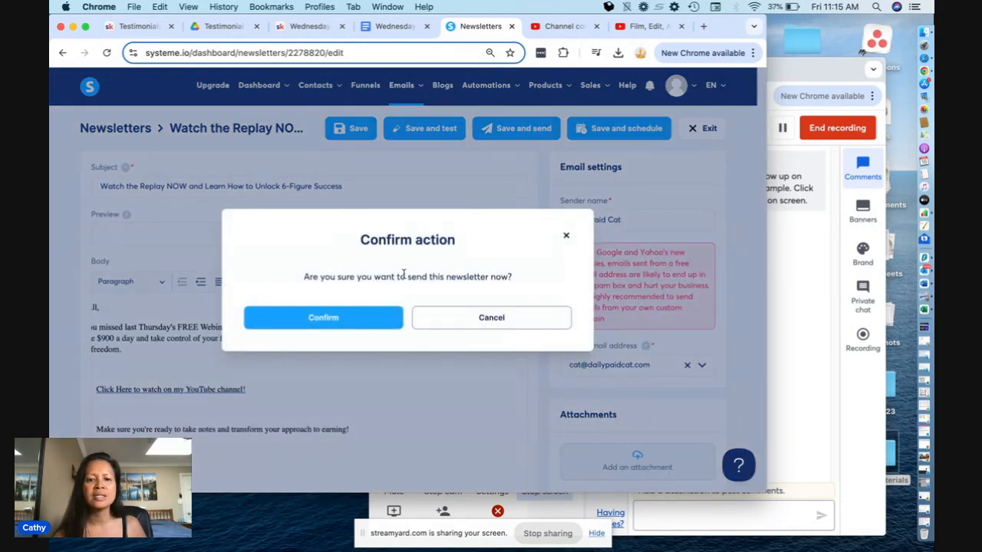
{"action": "left_click", "coordinate": [364, 326]}
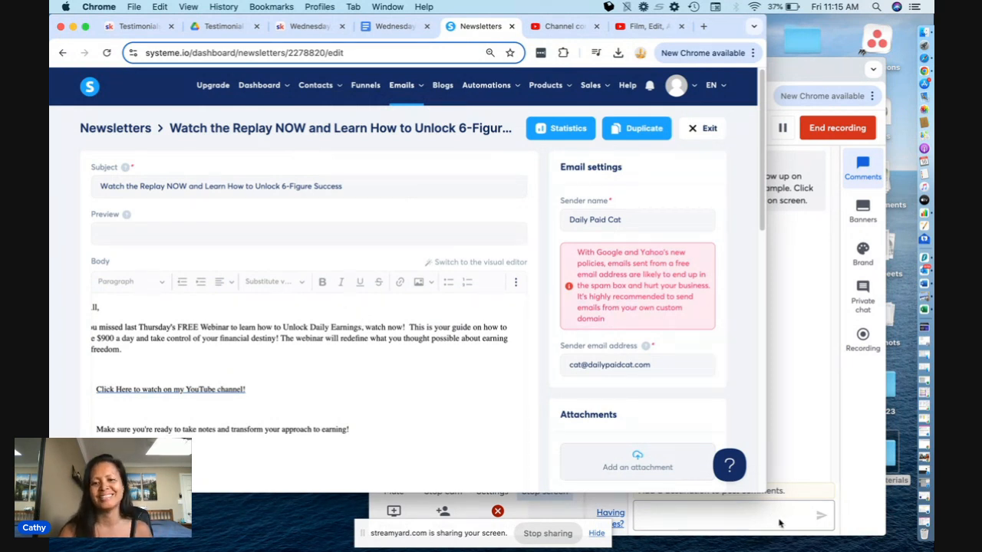
{"action": "left_click", "coordinate": [784, 132]}
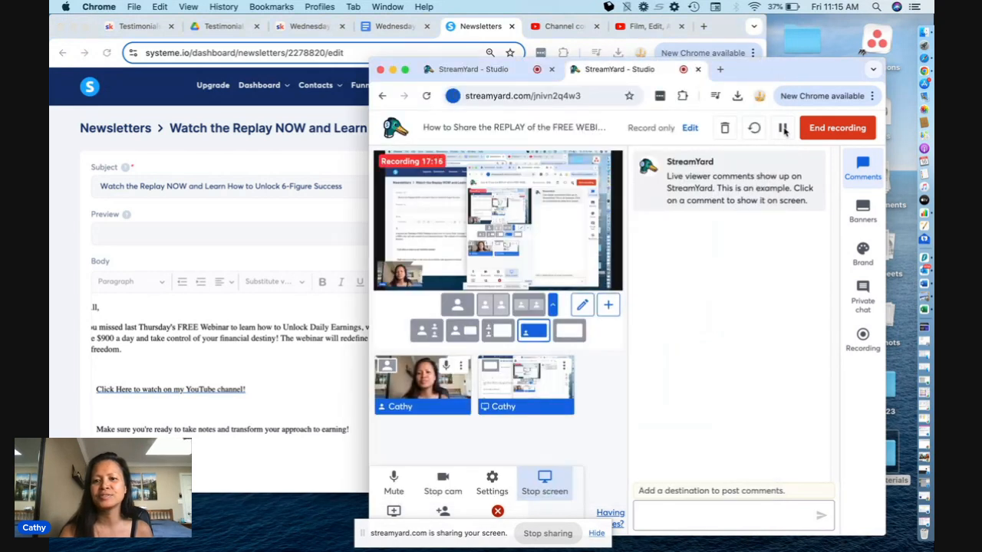